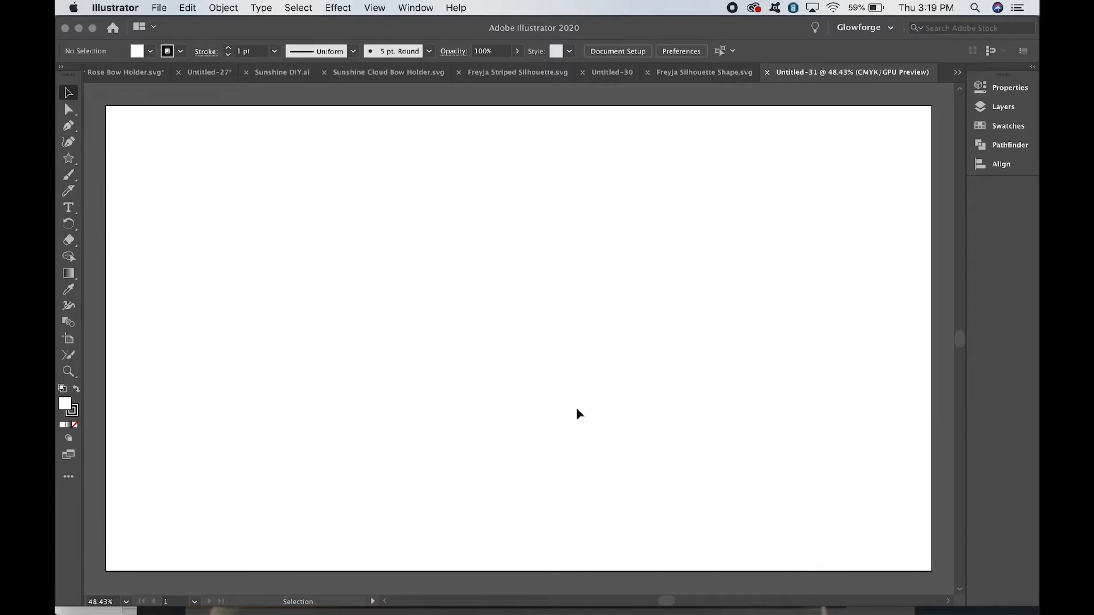
Copy the head silhouette from the open Silhouette Shape SVG into Untitled-31 and scale it proportionally to about 2.5 by 3.03 in
{"action": "left_click", "coordinate": [716, 70]}
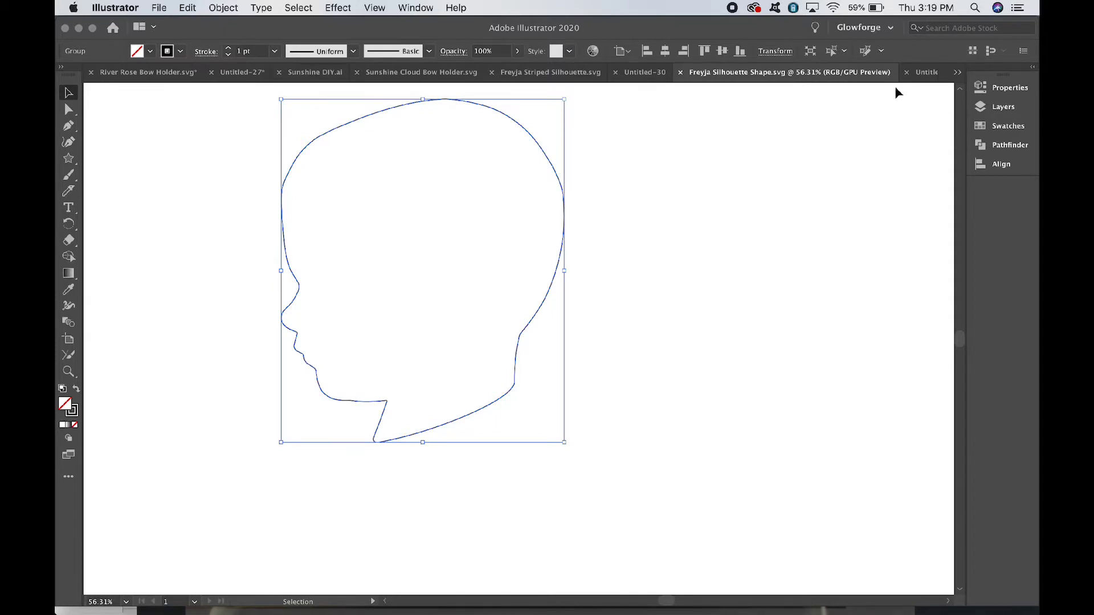
{"action": "left_click", "coordinate": [930, 73]}
{"action": "key", "text": "super+v"}
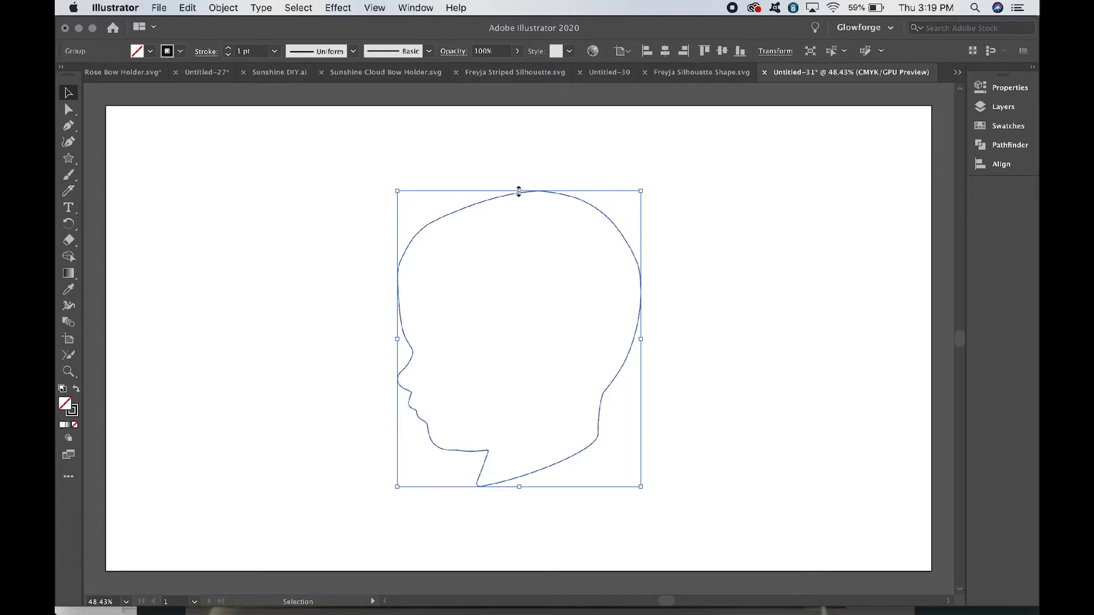
{"action": "left_click_drag", "start_coordinate": [518, 191], "coordinate": [522, 359]}
{"action": "left_click", "coordinate": [347, 377]}
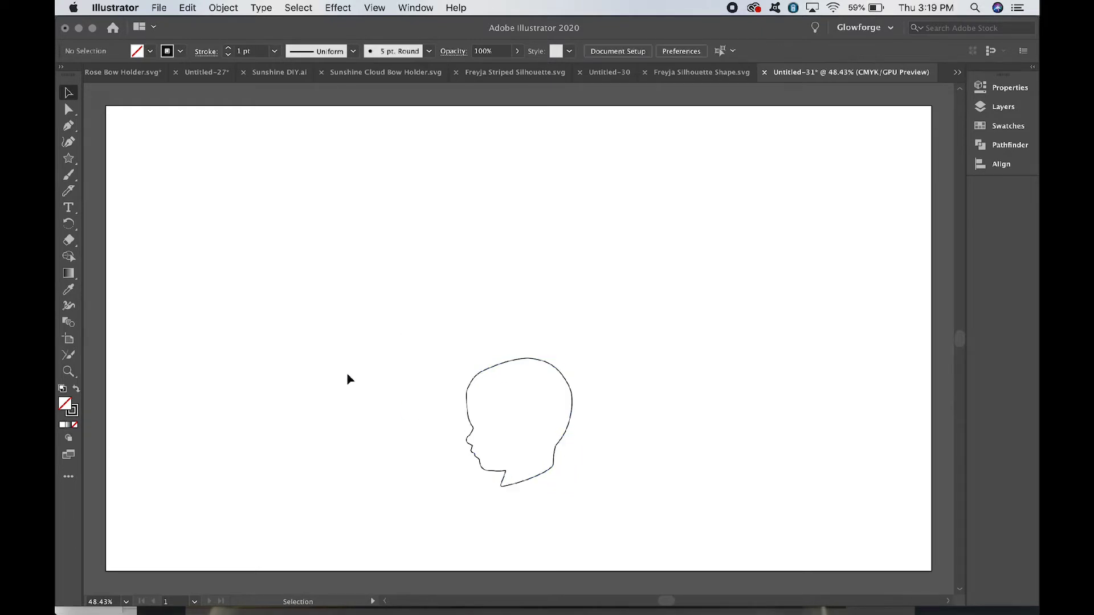
Draw a circle about 4.01 in across with the Ellipse tool, above and beside the small silhouette
{"action": "left_click", "coordinate": [68, 161]}
{"action": "left_click_drag", "start_coordinate": [68, 163], "coordinate": [69, 162]}
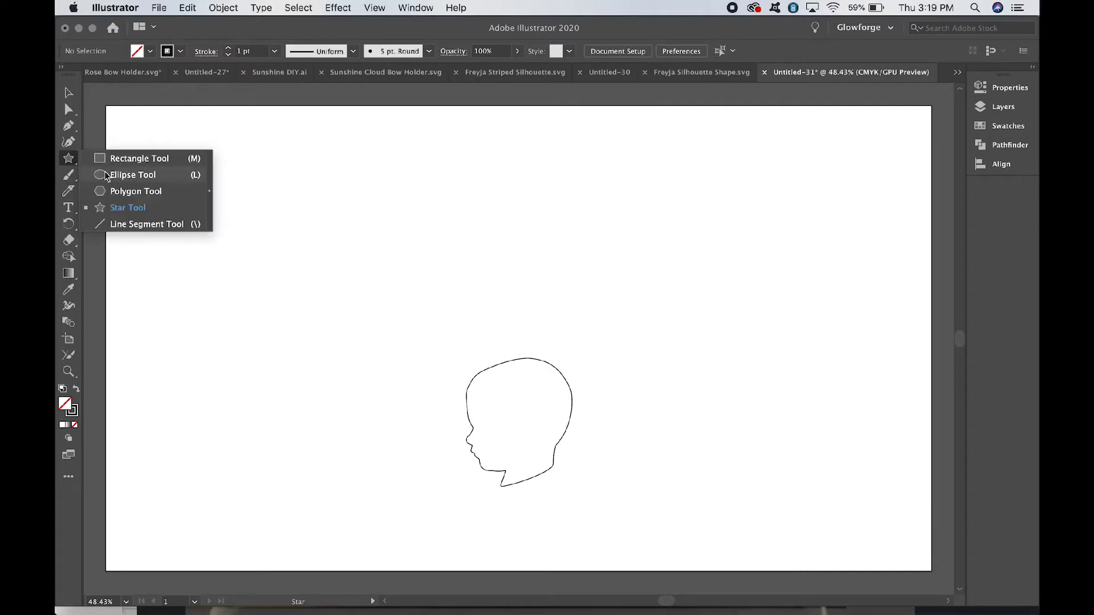
{"action": "left_click", "coordinate": [118, 177]}
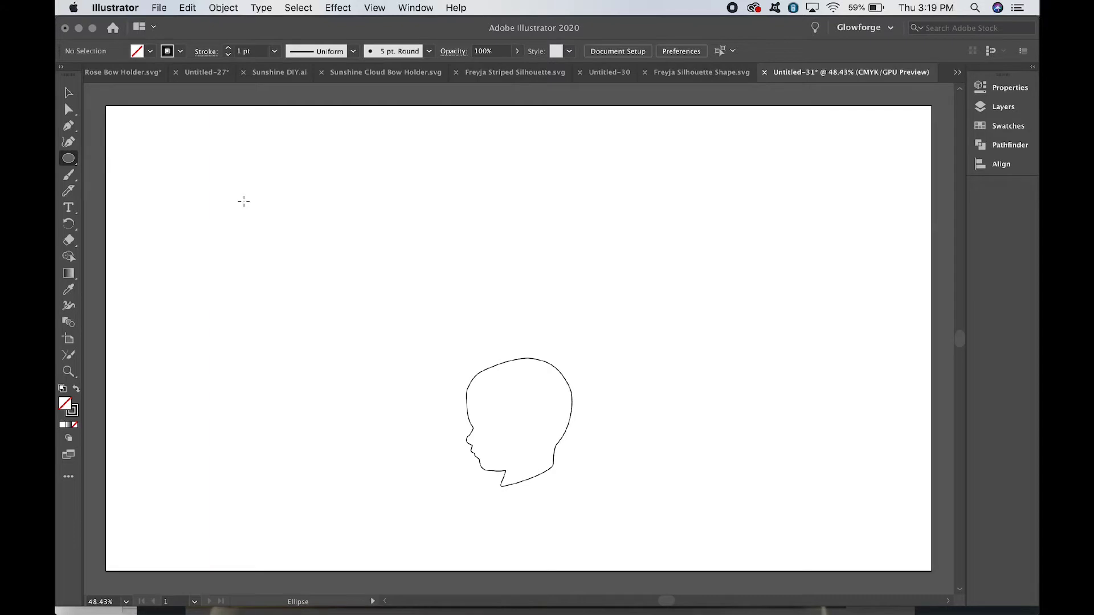
{"action": "left_click_drag", "start_coordinate": [243, 201], "coordinate": [243, 201]}
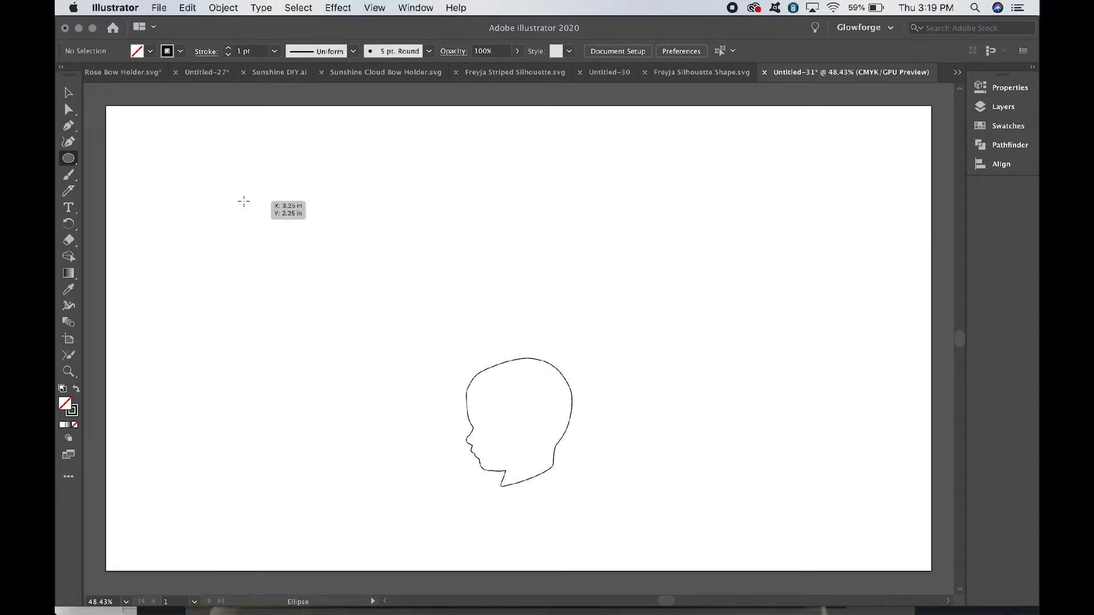
{"action": "left_click_drag", "start_coordinate": [244, 201], "coordinate": [375, 371]}
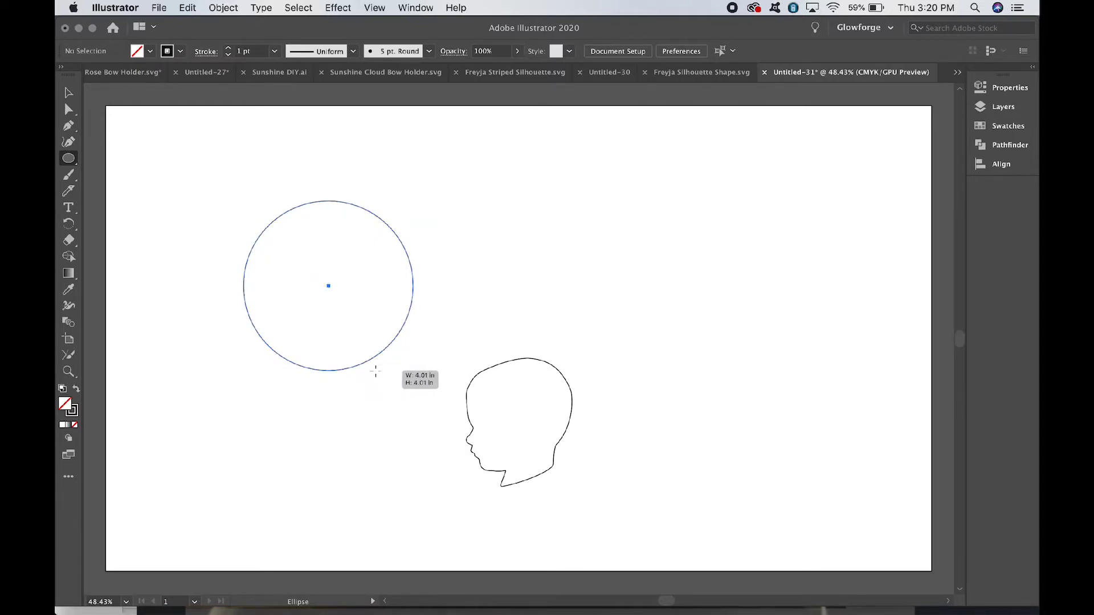
Link the circle's proportions and set its width and height to 4 in
{"action": "left_click", "coordinate": [1006, 87]}
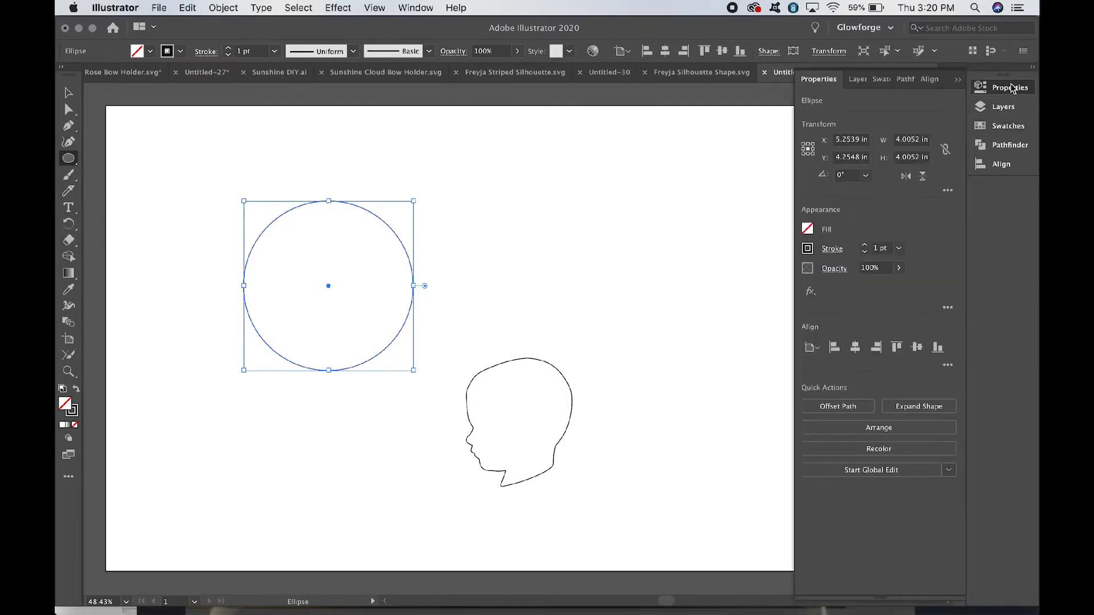
{"action": "left_click", "coordinate": [946, 151]}
{"action": "left_click", "coordinate": [913, 140]}
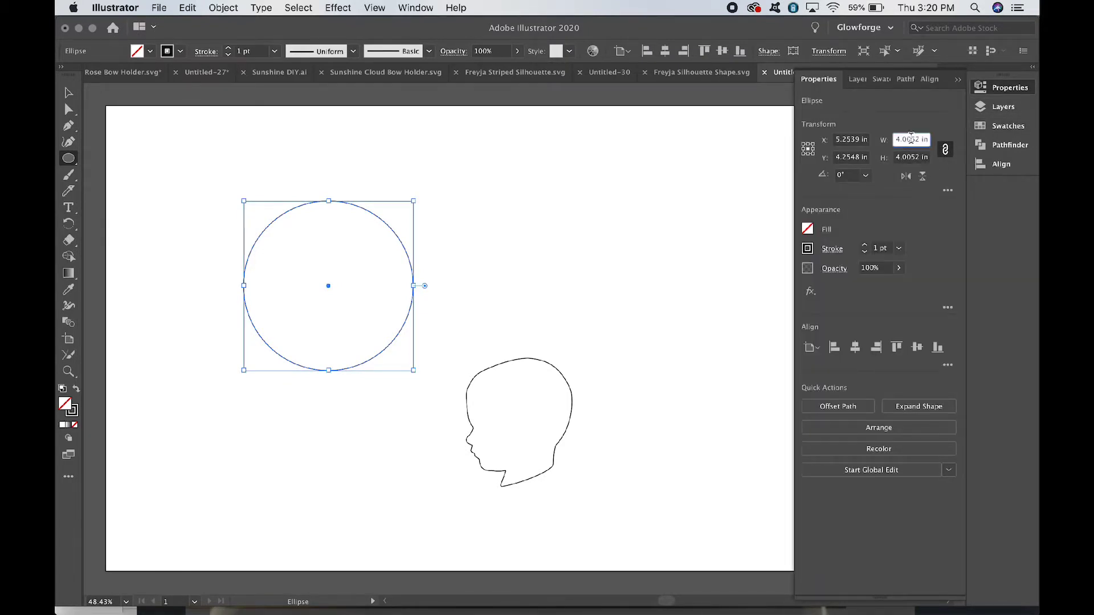
{"action": "type", "text": "4"}
{"action": "key", "text": "Tab"}
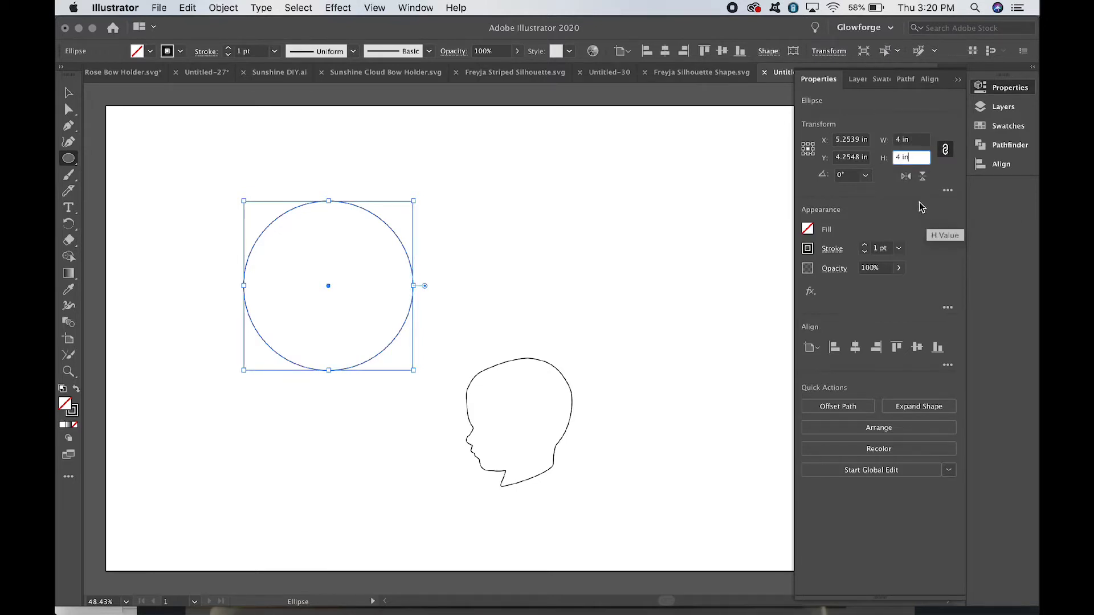
{"action": "key", "text": "Return"}
{"action": "left_click", "coordinate": [73, 95]}
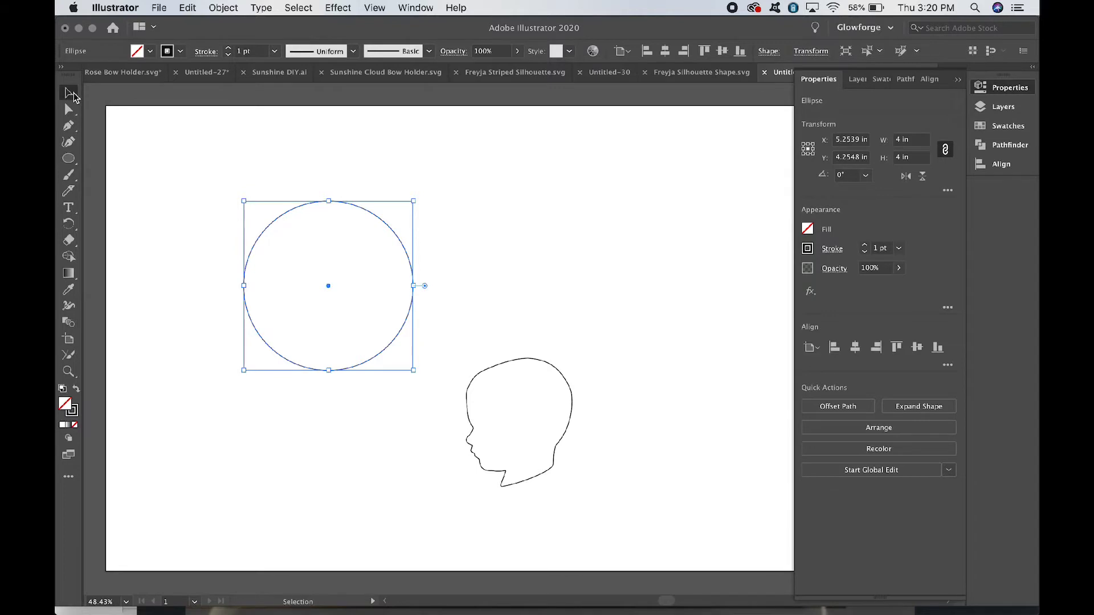
Move the silhouette up beside the circle and place a duplicate of it inside the circle
{"action": "left_click", "coordinate": [147, 197]}
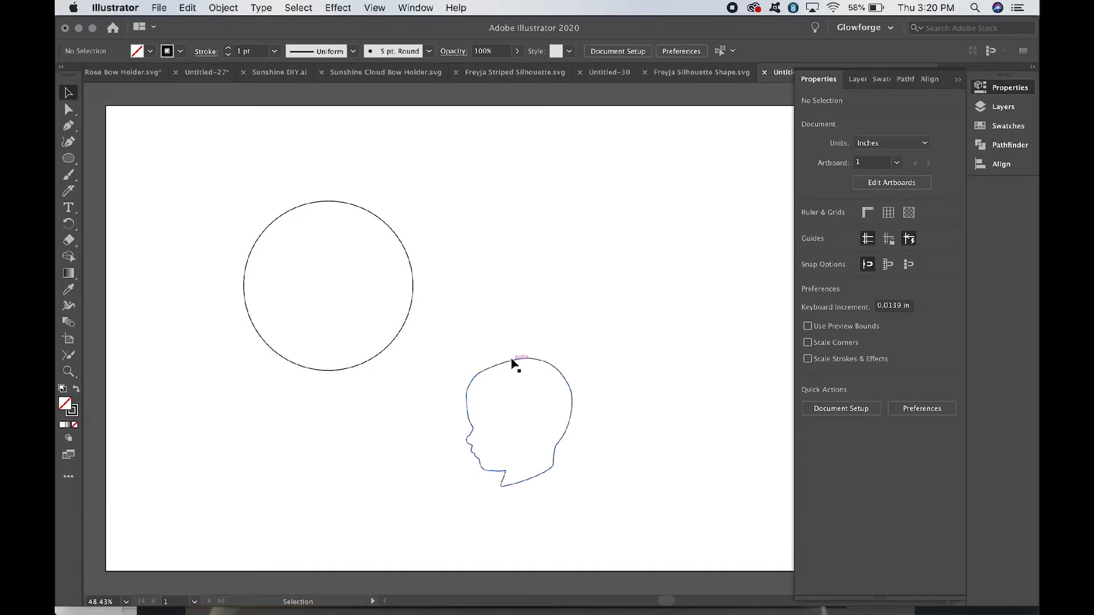
{"action": "left_click_drag", "start_coordinate": [512, 361], "coordinate": [502, 213]}
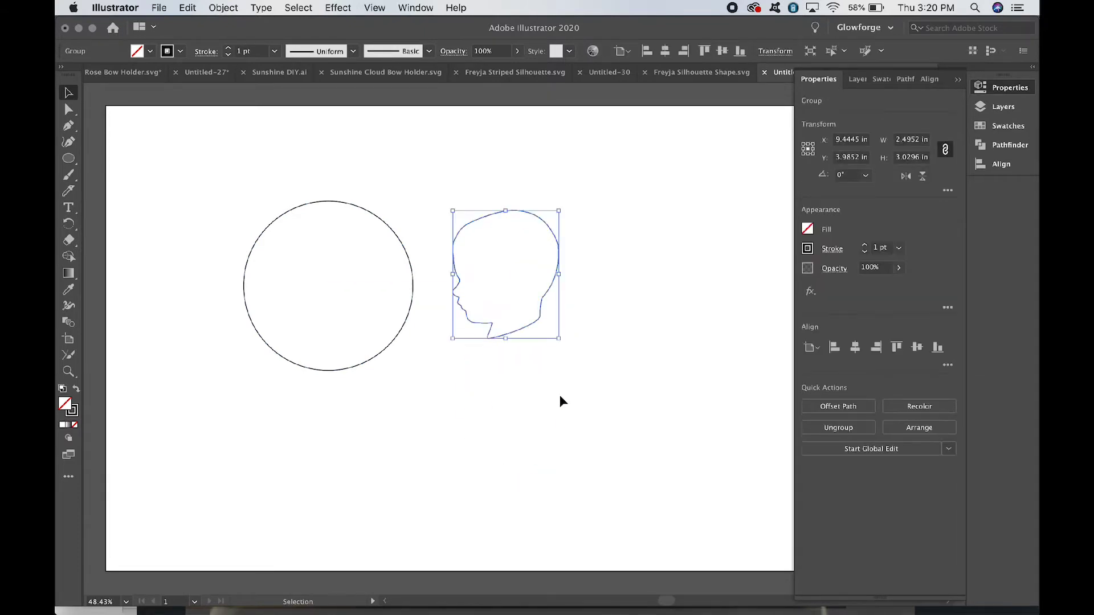
{"action": "left_click_drag", "start_coordinate": [542, 325], "coordinate": [363, 335]}
Align the circle and the silhouette inside it to each other's horizontal and vertical centers
{"action": "left_click", "coordinate": [380, 400]}
{"action": "left_click_drag", "start_coordinate": [305, 292], "coordinate": [303, 291]}
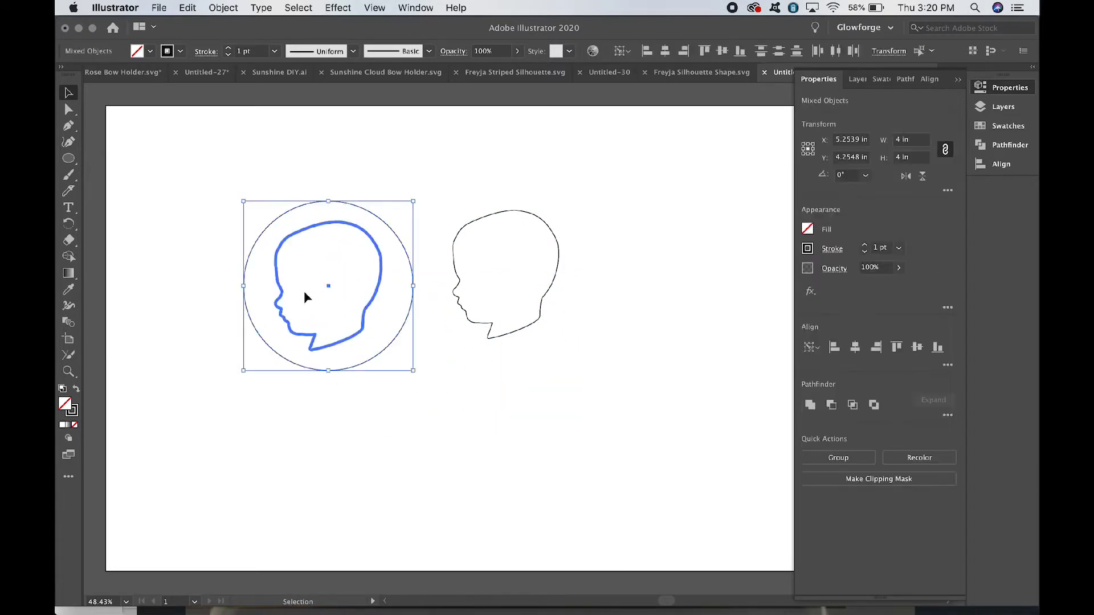
{"action": "left_click", "coordinate": [228, 8]}
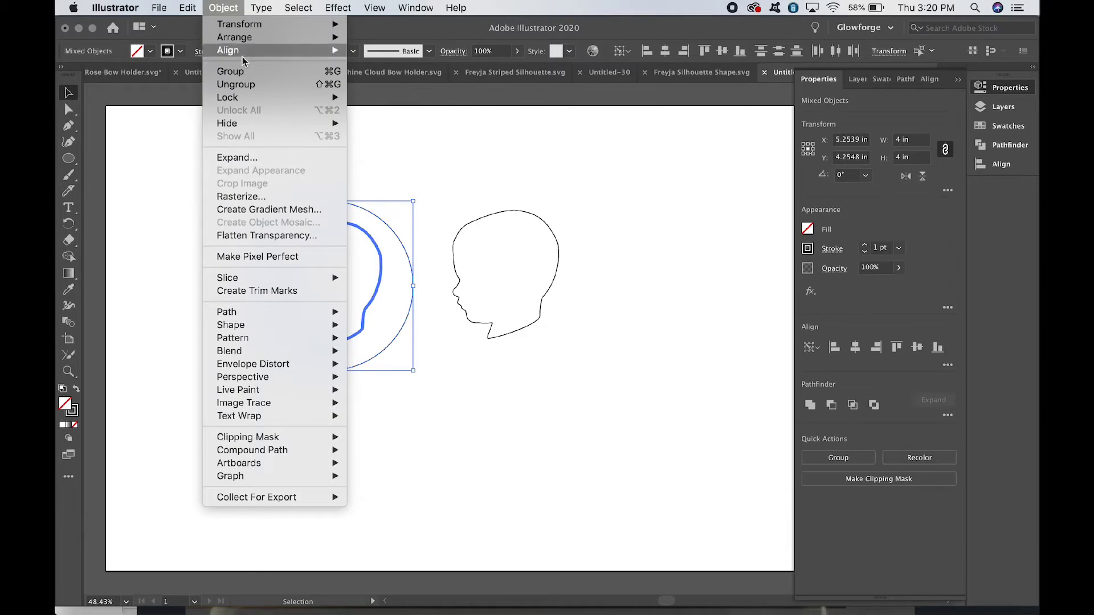
{"action": "left_click", "coordinate": [428, 63]}
{"action": "left_click", "coordinate": [232, 6]}
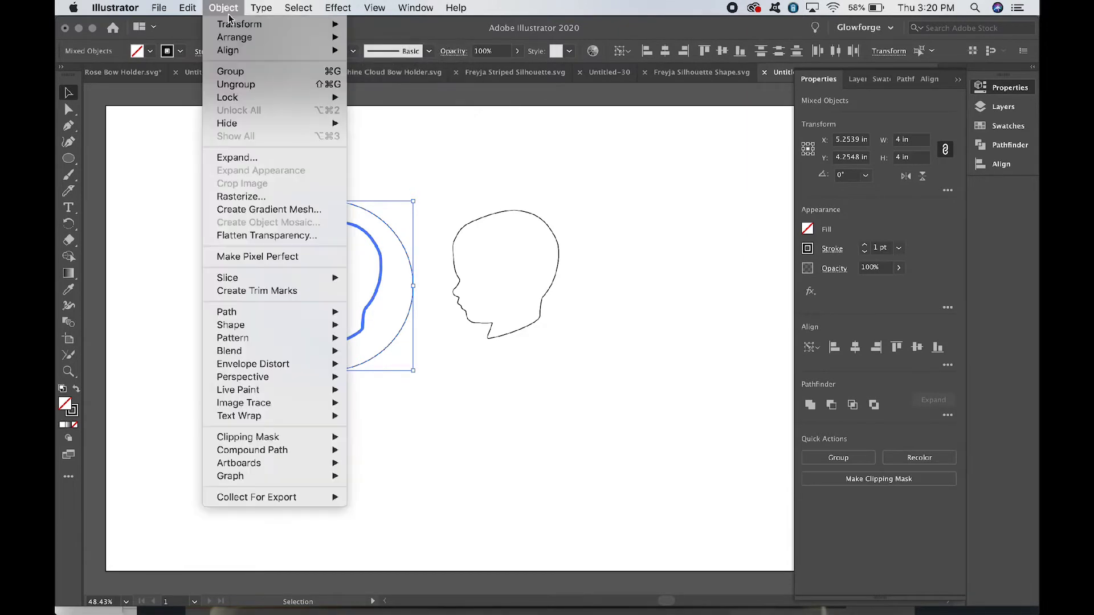
{"action": "mouse_move", "coordinate": [237, 53]}
{"action": "left_click", "coordinate": [422, 103]}
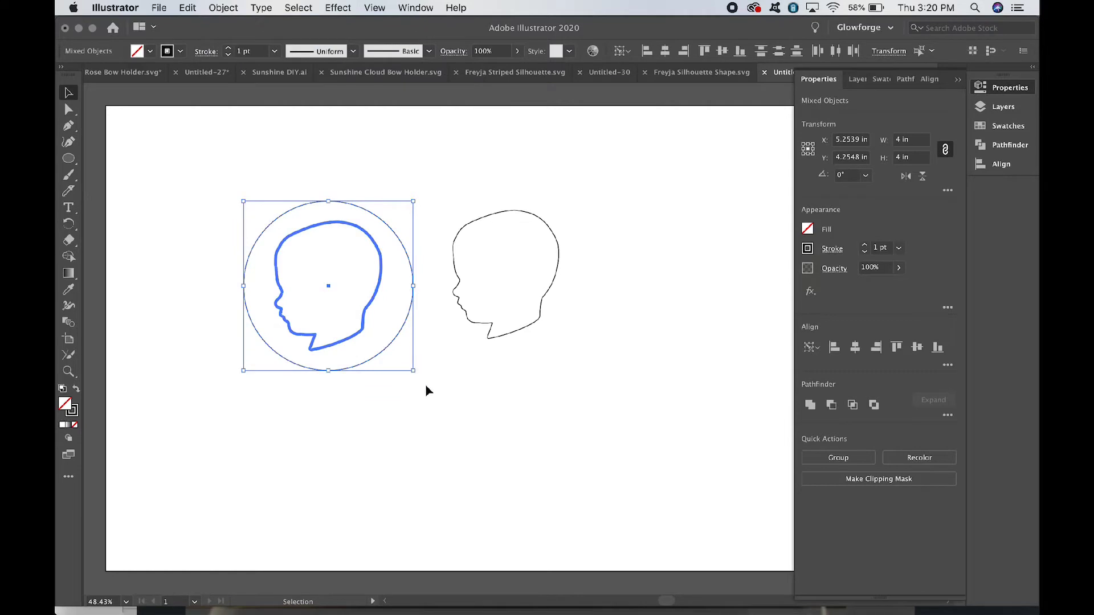
{"action": "left_click", "coordinate": [432, 406]}
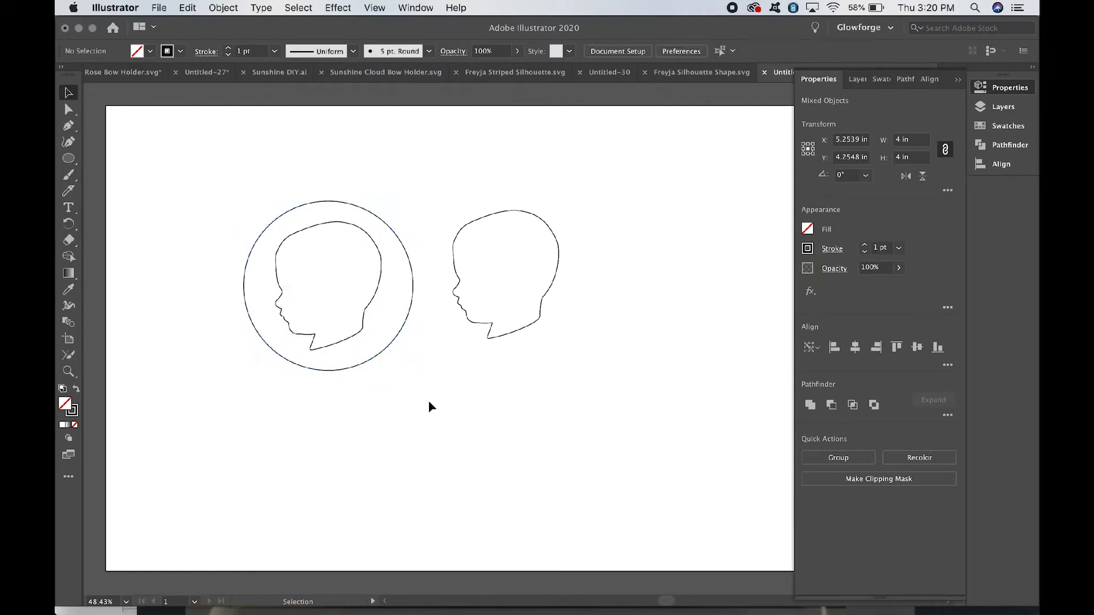
Offset the path of the silhouette inside the circle by -0.02 in with miter joins and a miter limit of 4
{"action": "left_click", "coordinate": [361, 328]}
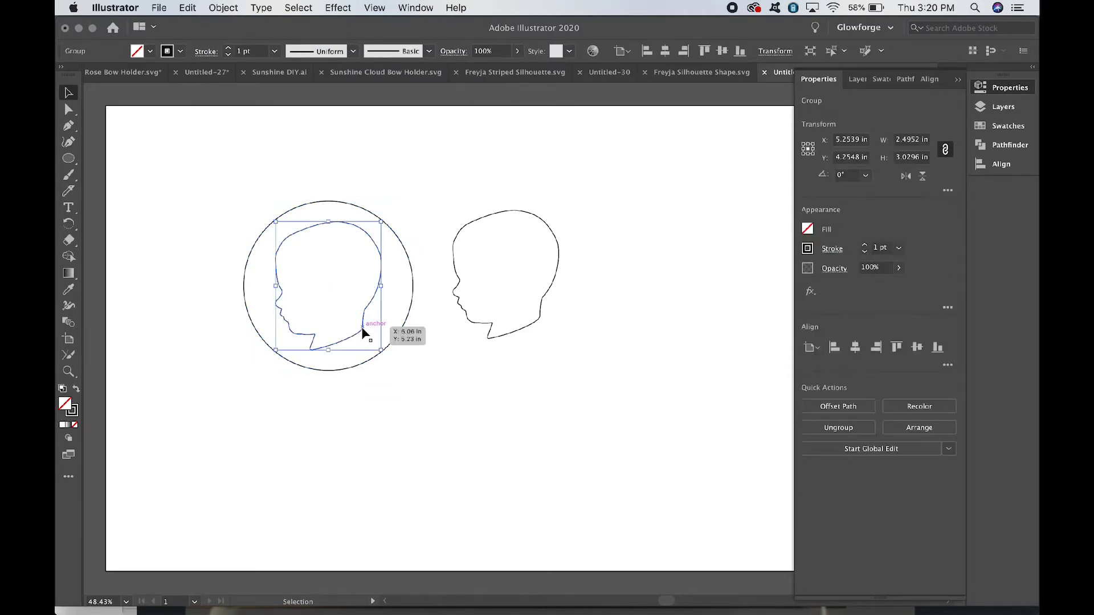
{"action": "left_click", "coordinate": [223, 7]}
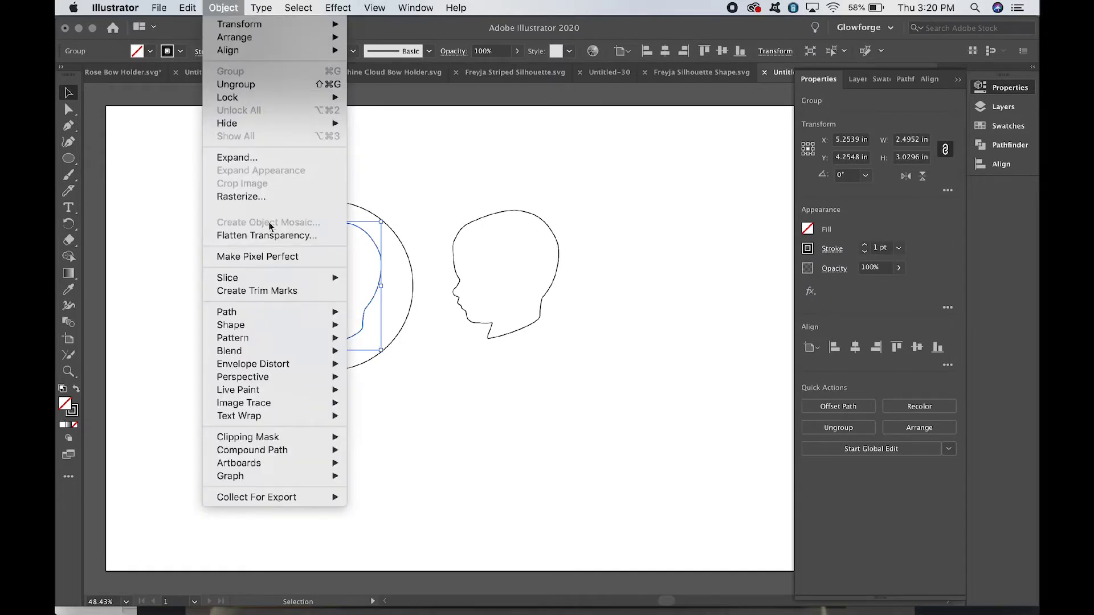
{"action": "mouse_move", "coordinate": [268, 313]}
{"action": "left_click", "coordinate": [381, 359]}
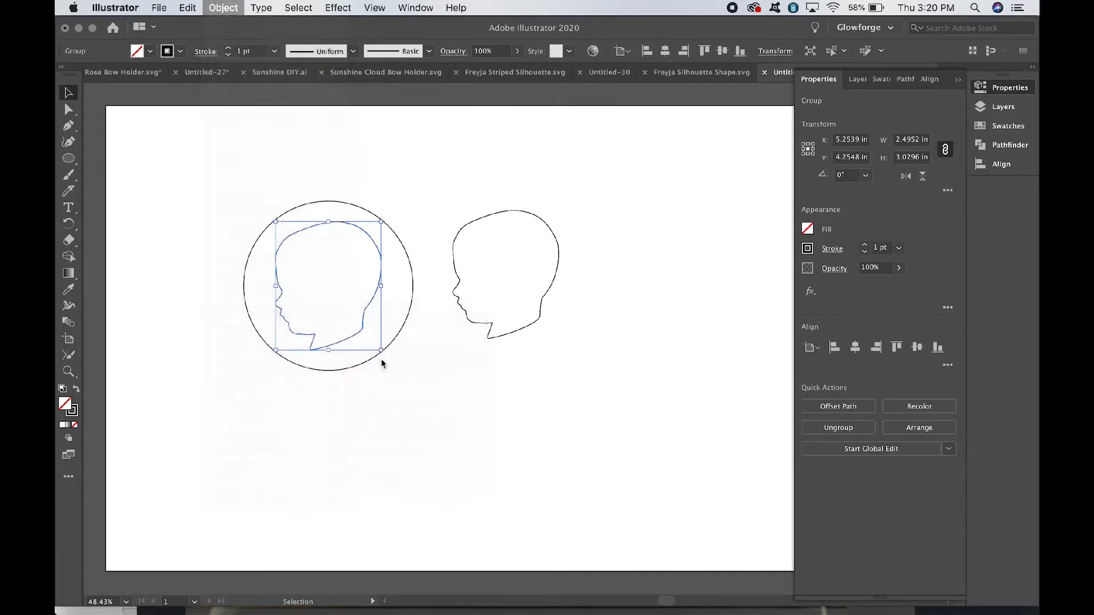
{"action": "type", "text": "-"}
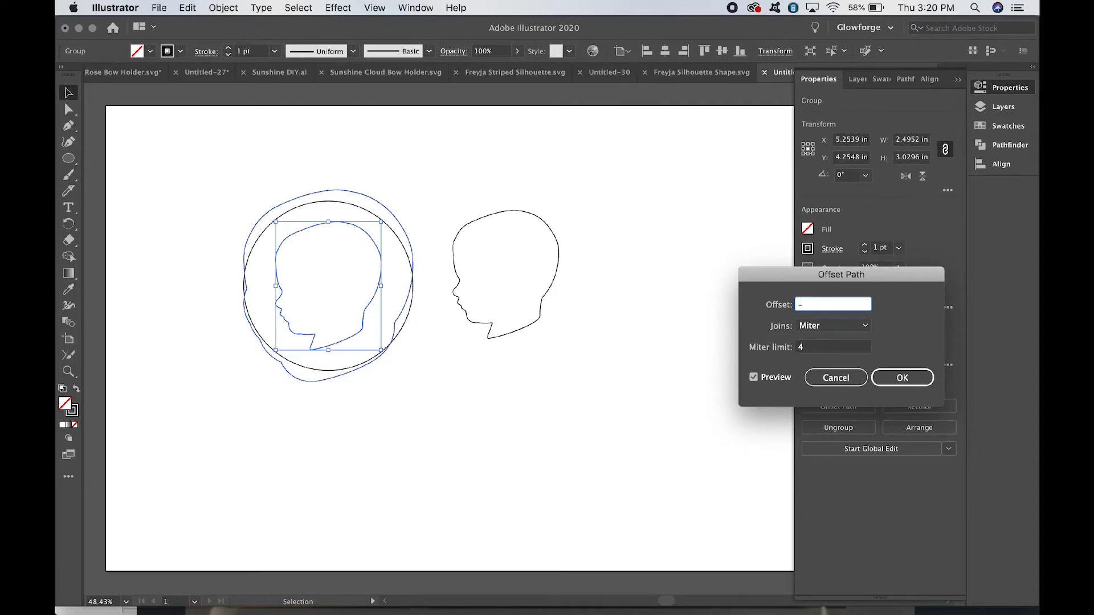
{"action": "type", "text": ".02"}
{"action": "left_click", "coordinate": [906, 379]}
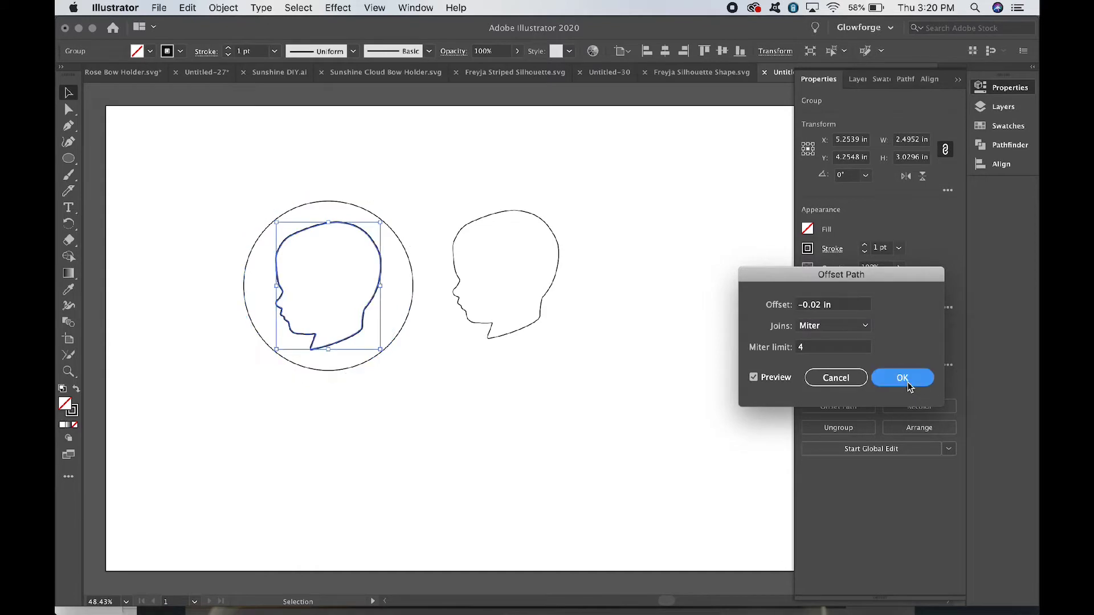
Identify the outer original outline in the layer structure of the circled silhouette's group and delete it, keeping the inset path
{"action": "key", "text": "super+equal"}
{"action": "key", "text": "super+equal"}
{"action": "key", "text": "super+equal"}
{"action": "key", "text": "super+equal"}
{"action": "key", "text": "super+equal"}
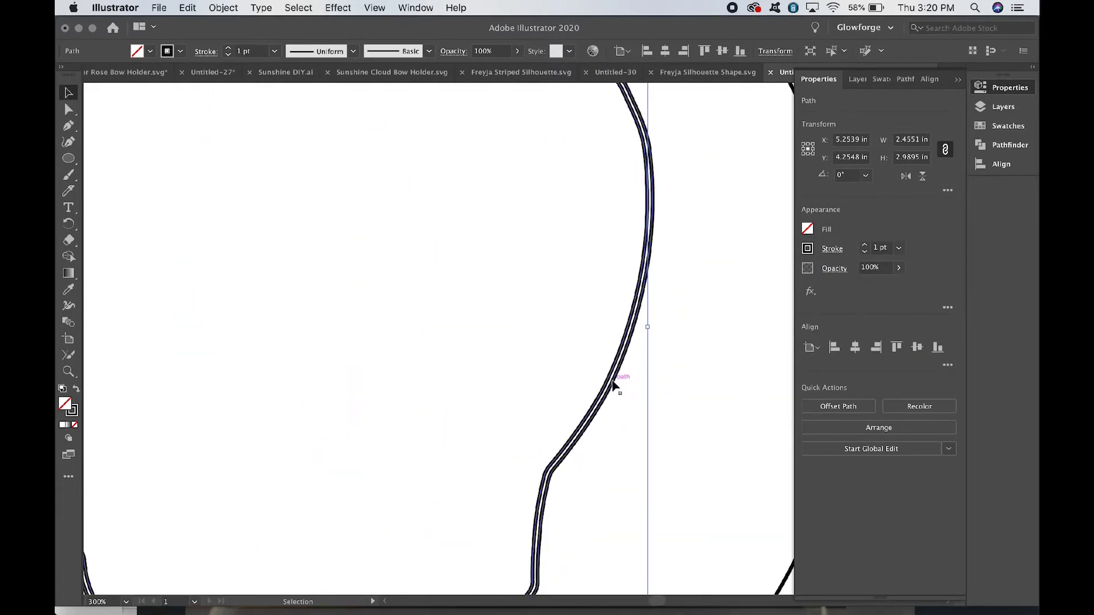
{"action": "left_click", "coordinate": [1002, 108]}
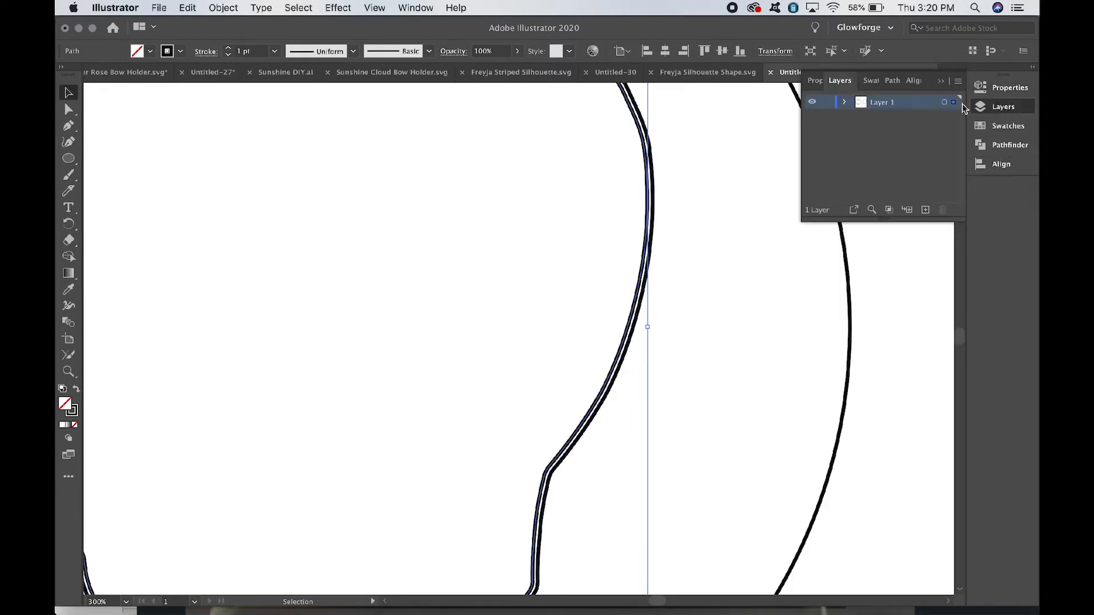
{"action": "left_click", "coordinate": [845, 103]}
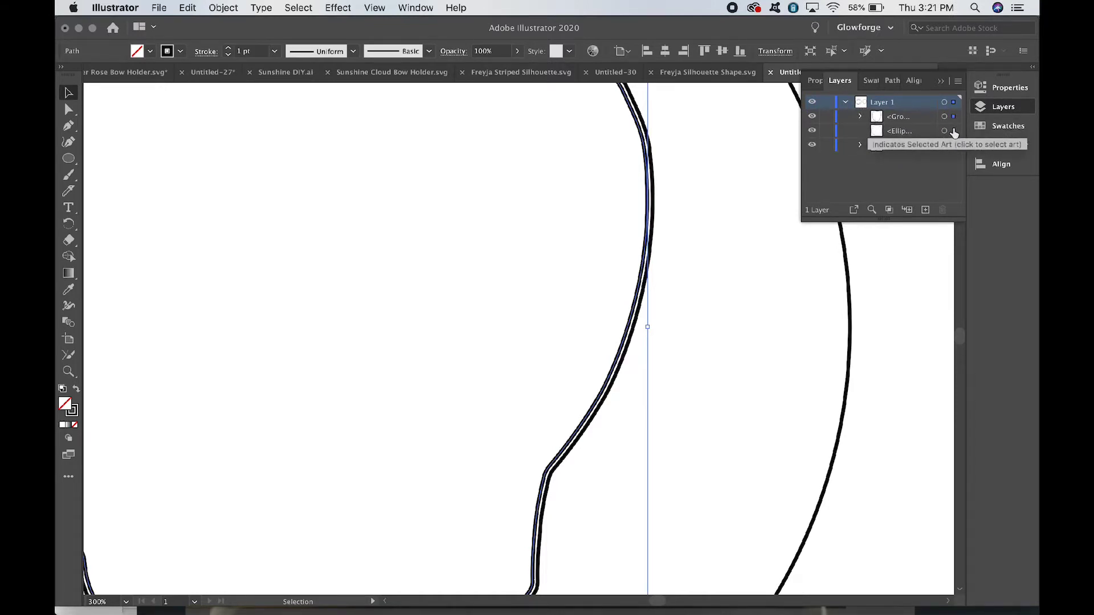
{"action": "left_click", "coordinate": [861, 145]}
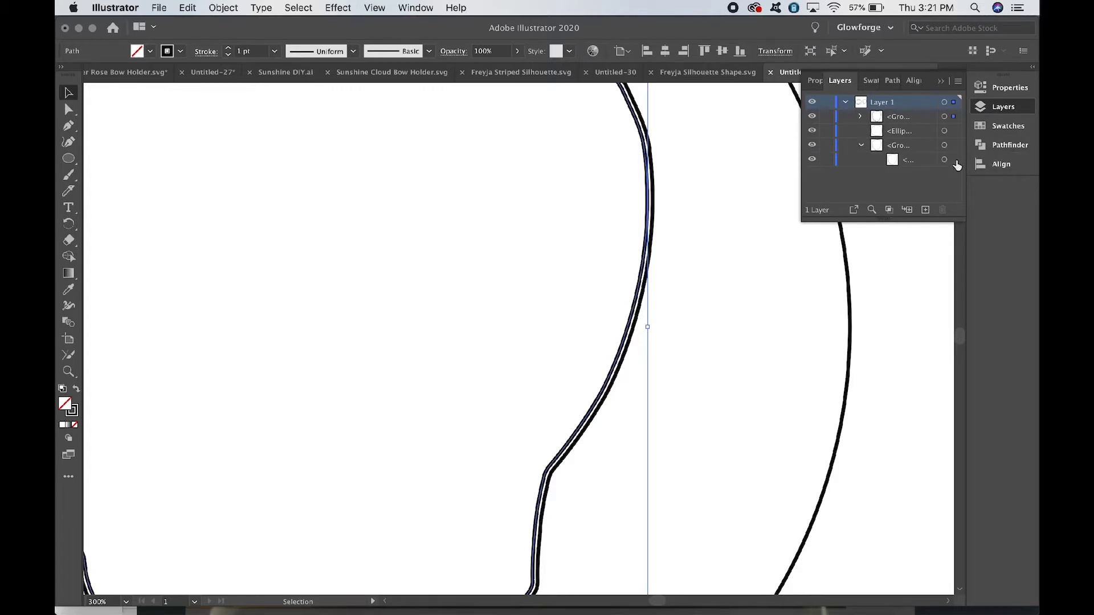
{"action": "left_click", "coordinate": [954, 160]}
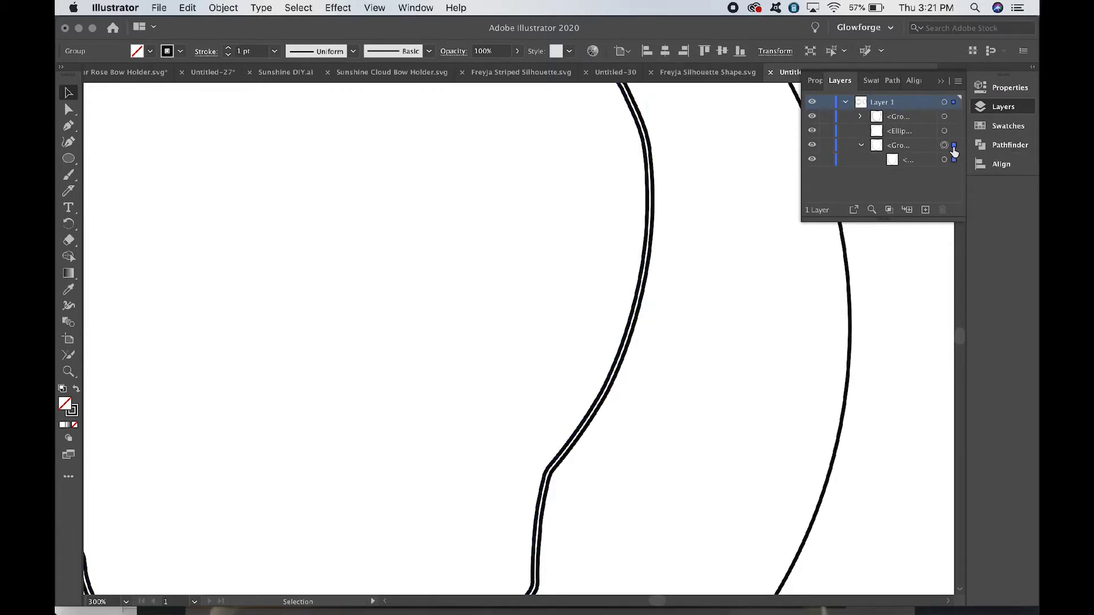
{"action": "left_click", "coordinate": [954, 131]}
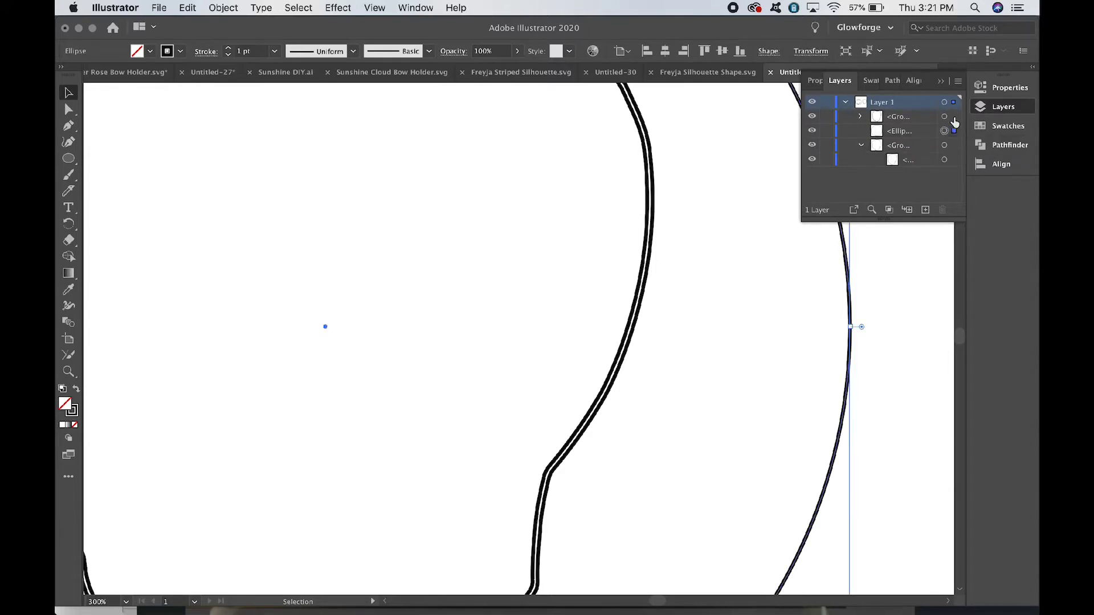
{"action": "left_click", "coordinate": [954, 116]}
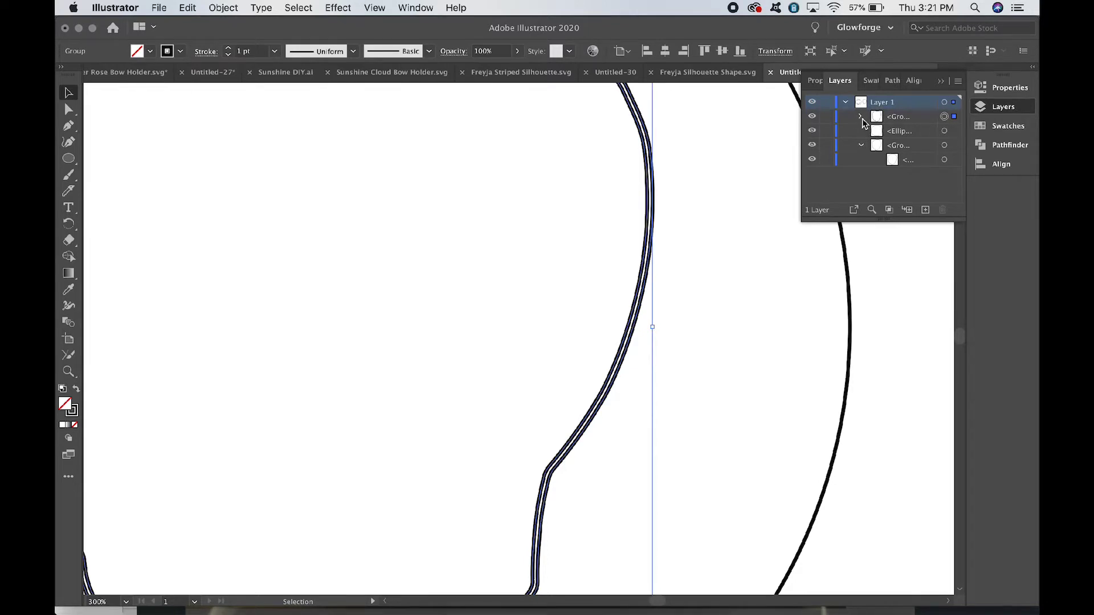
{"action": "left_click", "coordinate": [861, 119]}
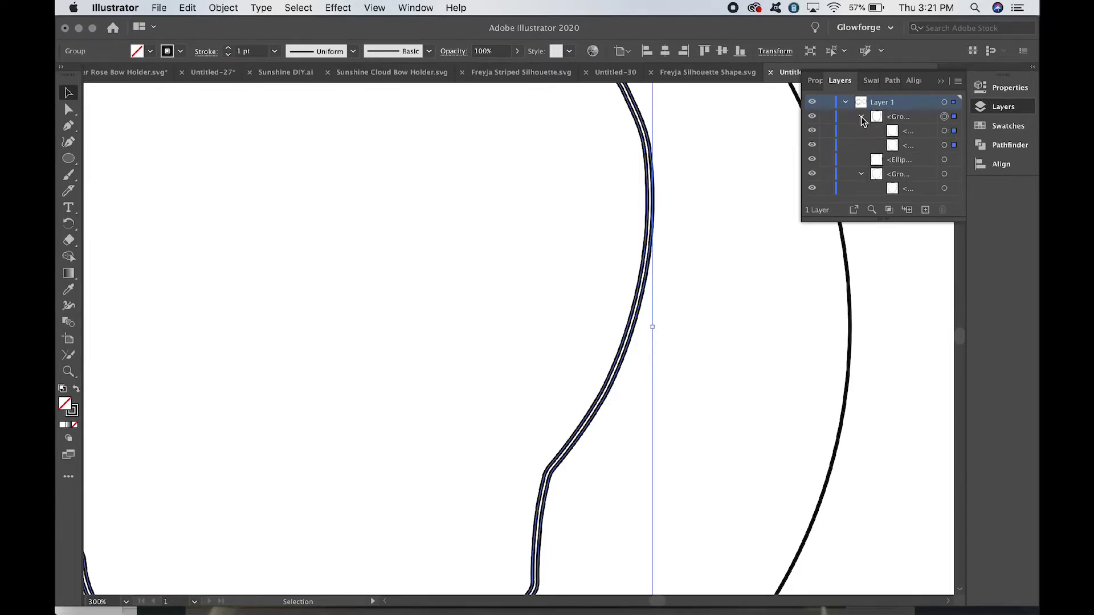
{"action": "left_click", "coordinate": [955, 144]}
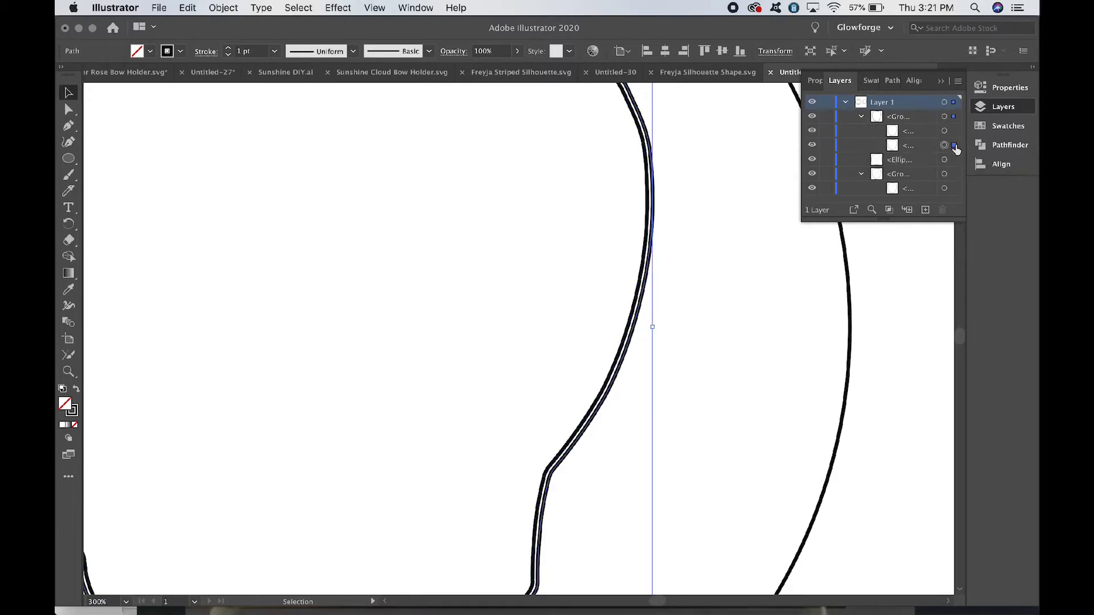
{"action": "key", "text": "Delete"}
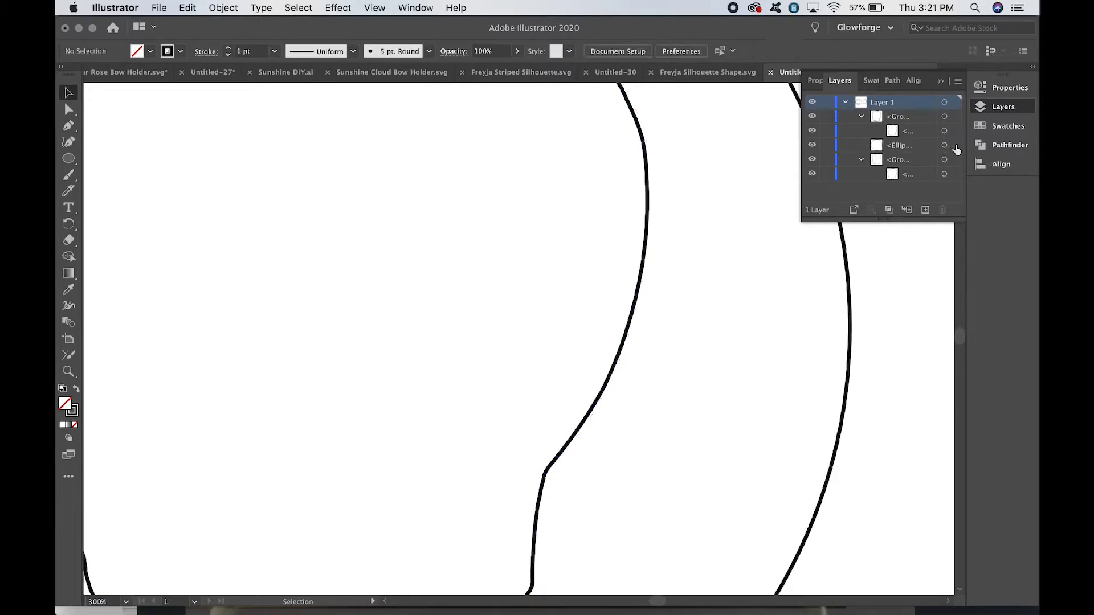
Change the stroke colour of the inset silhouette inside the circle to dark green
{"action": "key", "text": "super+1"}
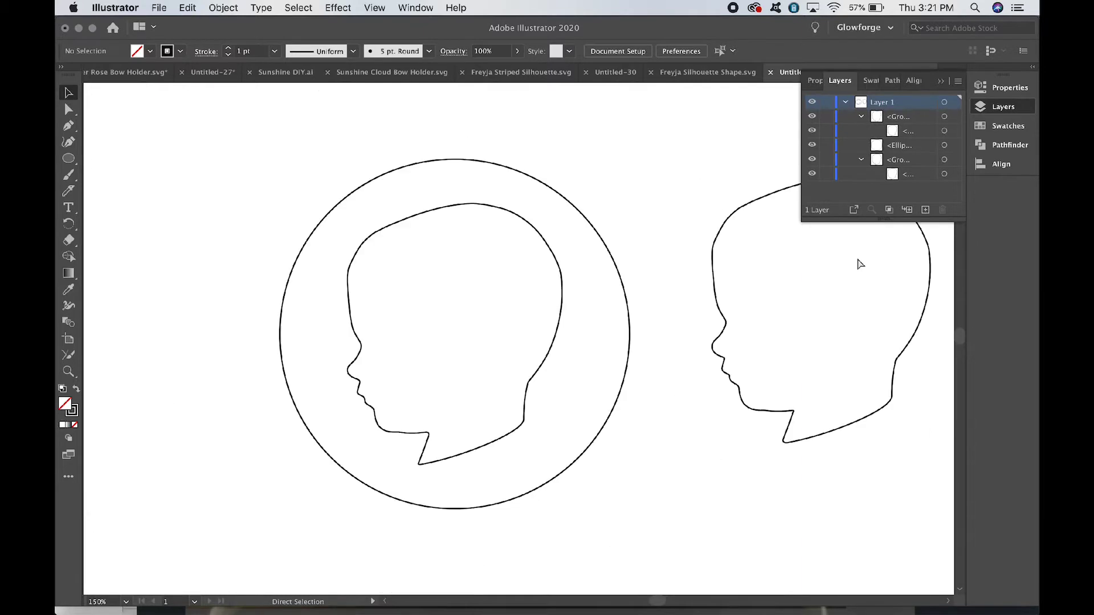
{"action": "left_click", "coordinate": [530, 379]}
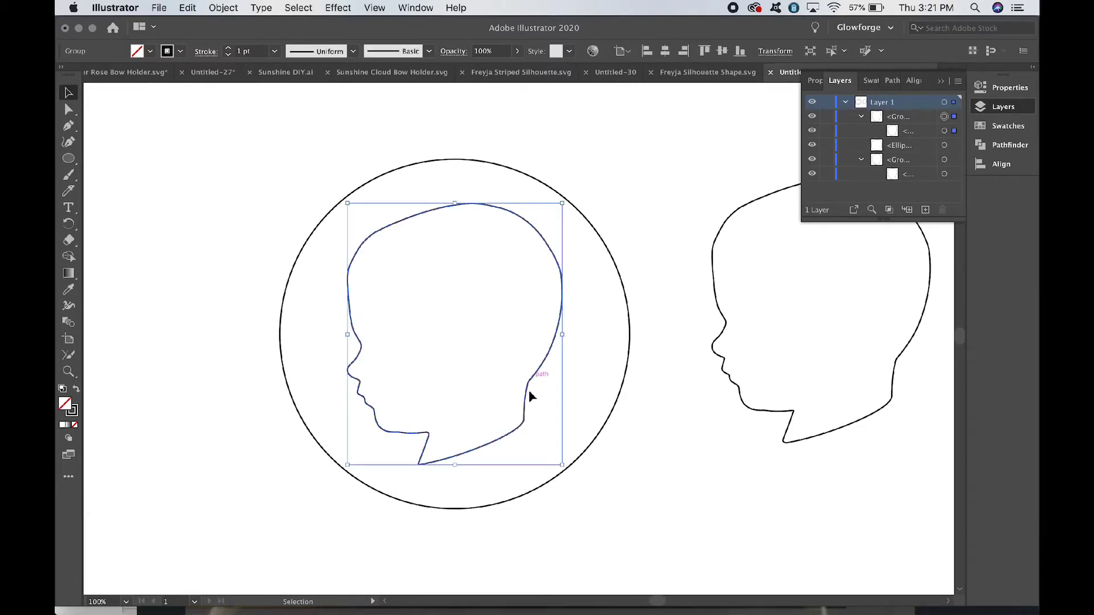
{"action": "left_click", "coordinate": [181, 53]}
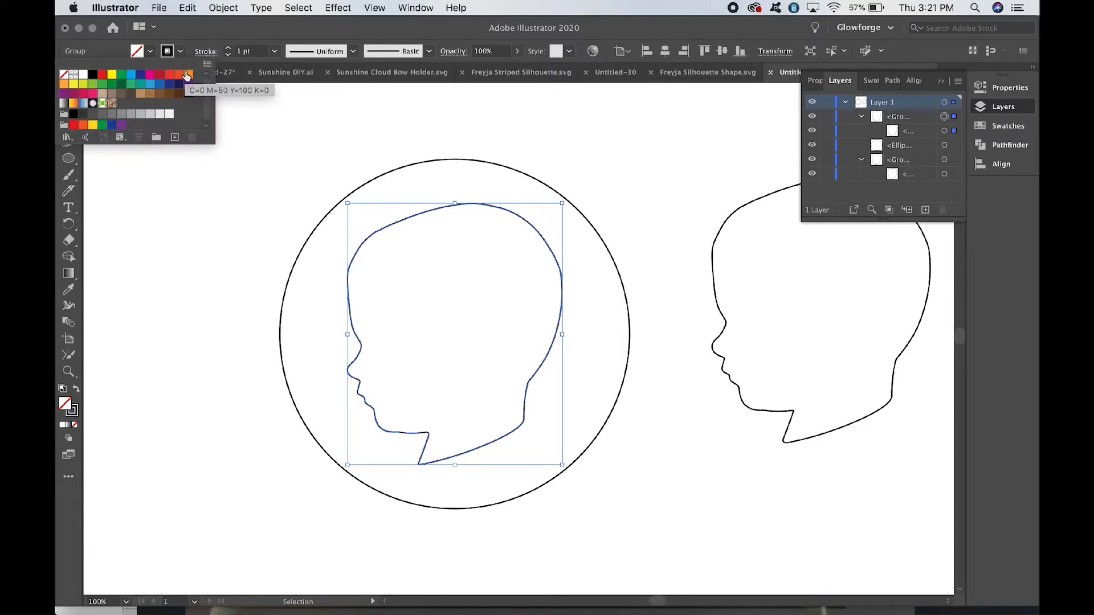
{"action": "left_click", "coordinate": [120, 87]}
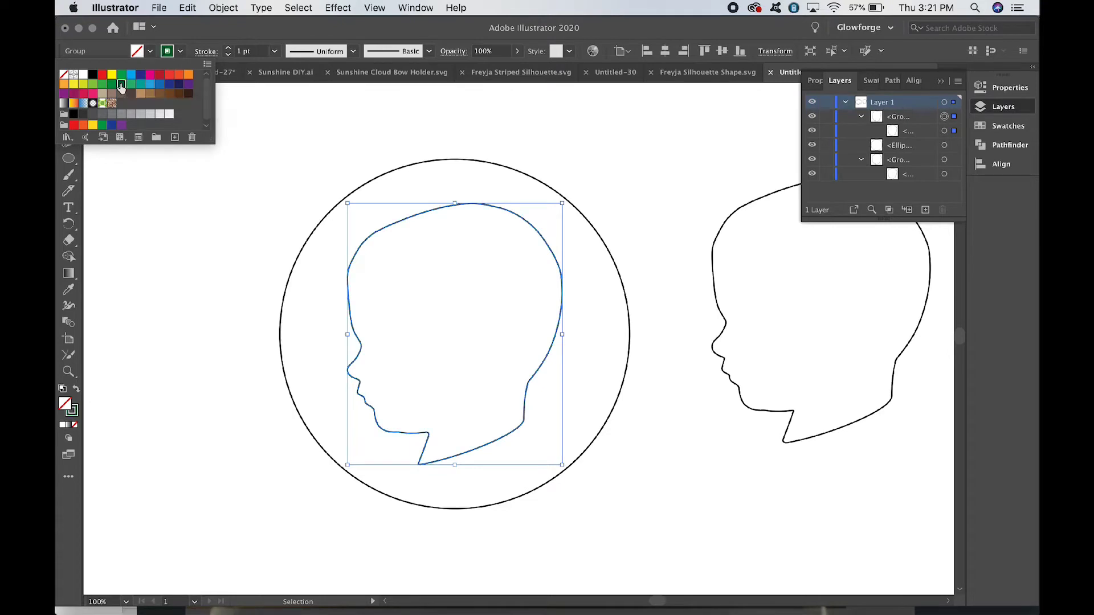
{"action": "left_click", "coordinate": [203, 301]}
{"action": "left_click", "coordinate": [204, 304]}
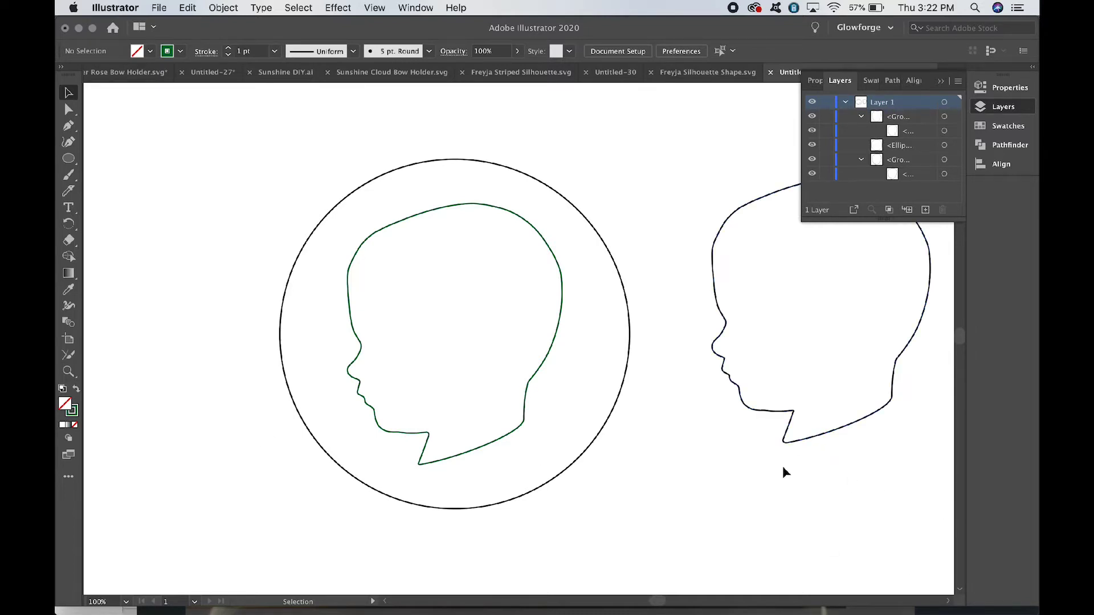
Draw a small circle about 0.2 in across outside the large circle's upper left and give it a black stroke
{"action": "scroll", "coordinate": [783, 472], "scroll_direction": "right", "scroll_amount": 3}
{"action": "scroll", "coordinate": [784, 471], "scroll_direction": "down", "scroll_amount": 1}
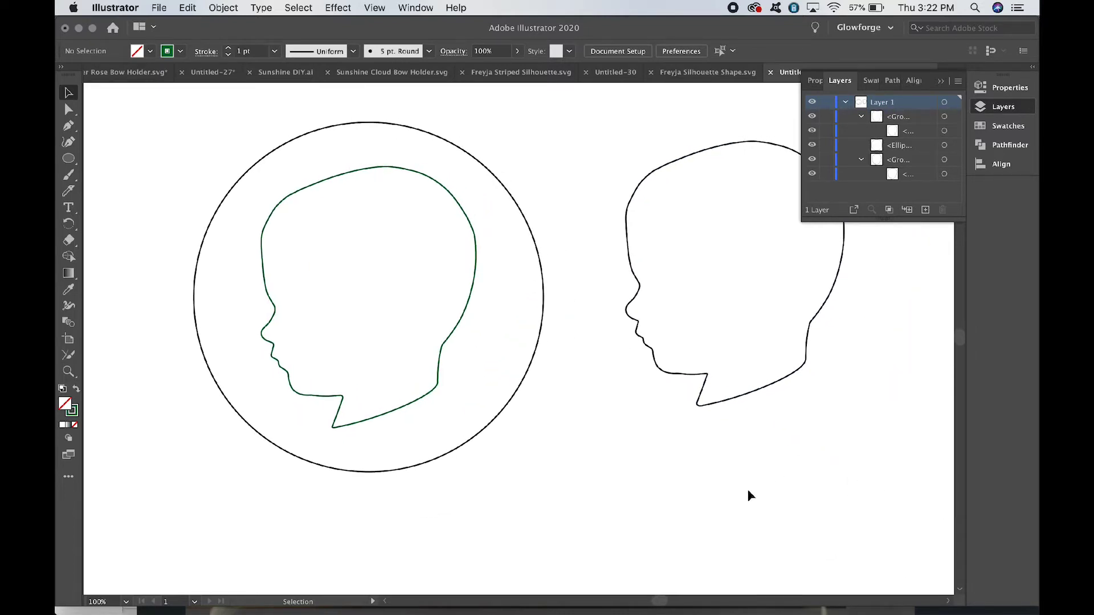
{"action": "scroll", "coordinate": [590, 467], "scroll_direction": "right", "scroll_amount": 2}
{"action": "scroll", "coordinate": [591, 467], "scroll_direction": "up", "scroll_amount": 1}
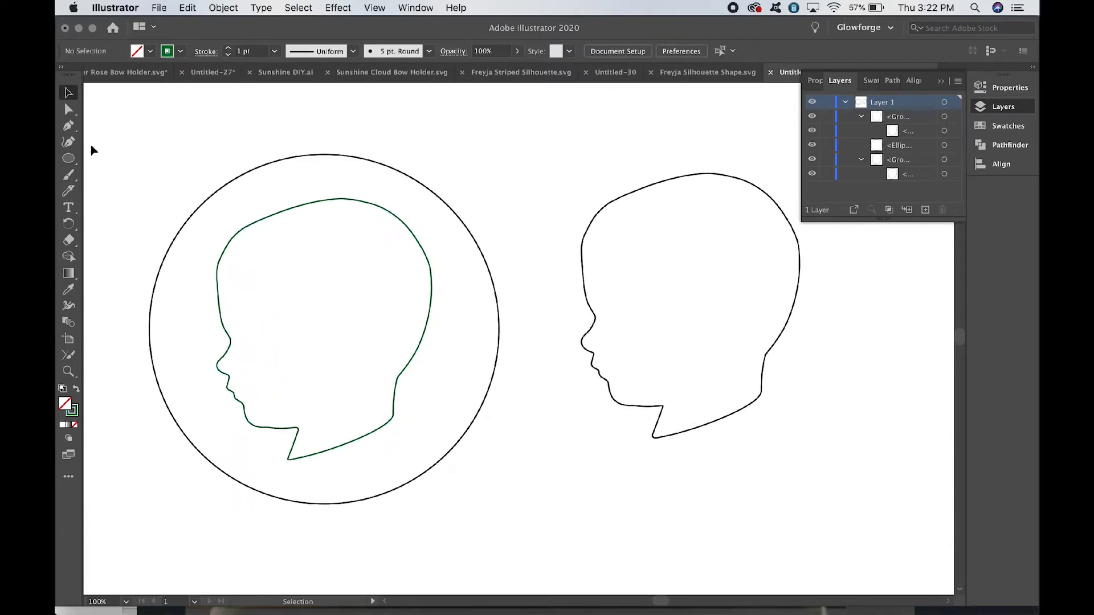
{"action": "left_click", "coordinate": [73, 161]}
{"action": "mouse_move", "coordinate": [143, 140]}
{"action": "left_mouse_down"}
{"action": "mouse_move", "coordinate": [162, 163]}
{"action": "mouse_move", "coordinate": [155, 158]}
{"action": "left_mouse_up"}
{"action": "left_click_drag", "start_coordinate": [155, 157], "coordinate": [158, 158]}
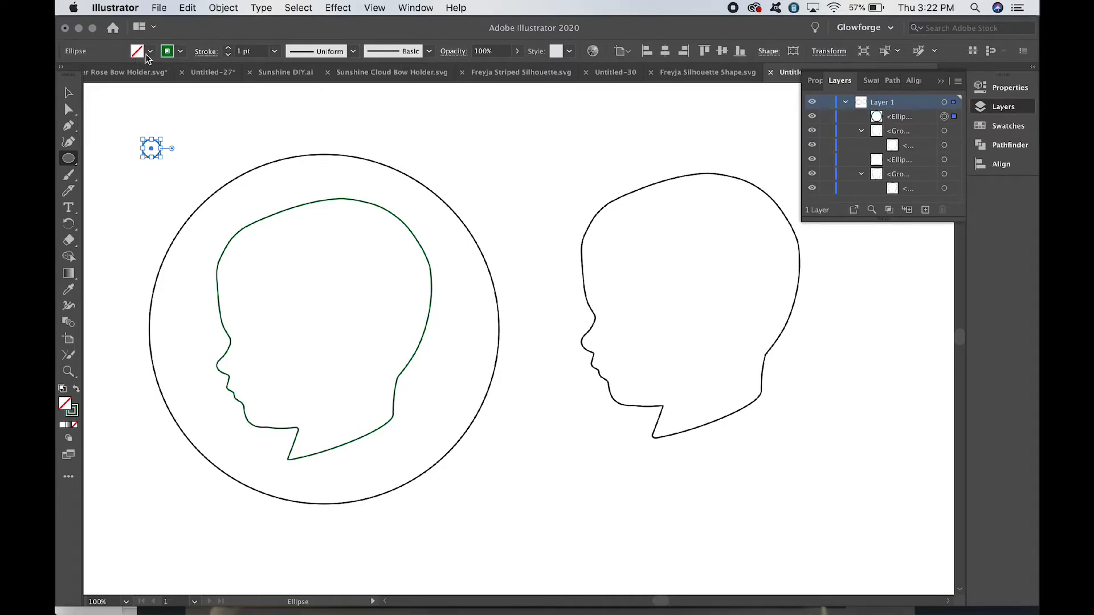
{"action": "left_click", "coordinate": [181, 51]}
{"action": "left_click", "coordinate": [93, 74]}
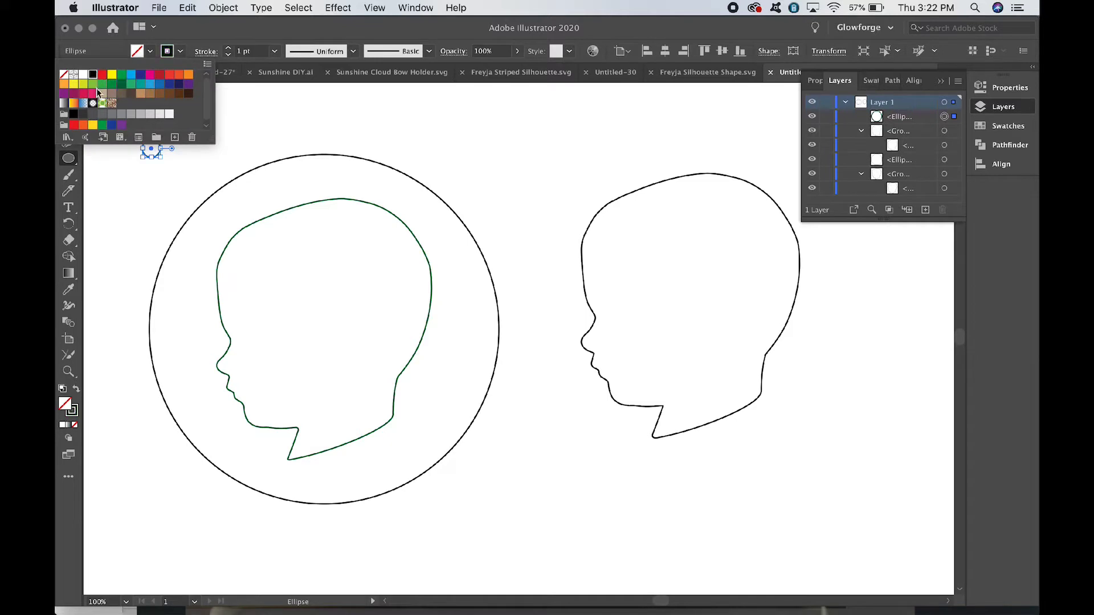
{"action": "left_click", "coordinate": [142, 196]}
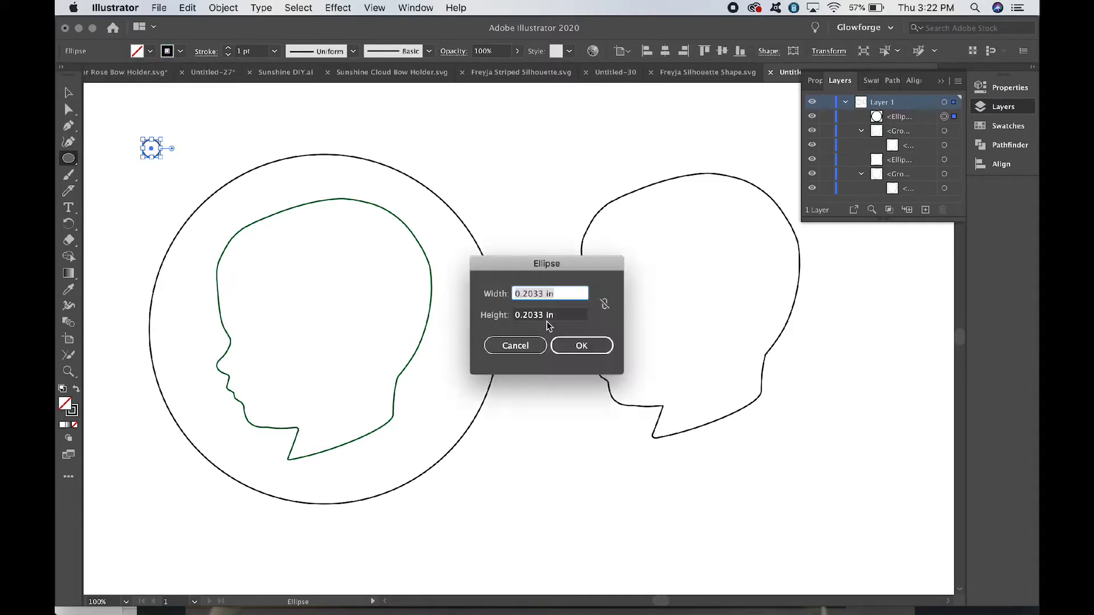
{"action": "left_click", "coordinate": [515, 346]}
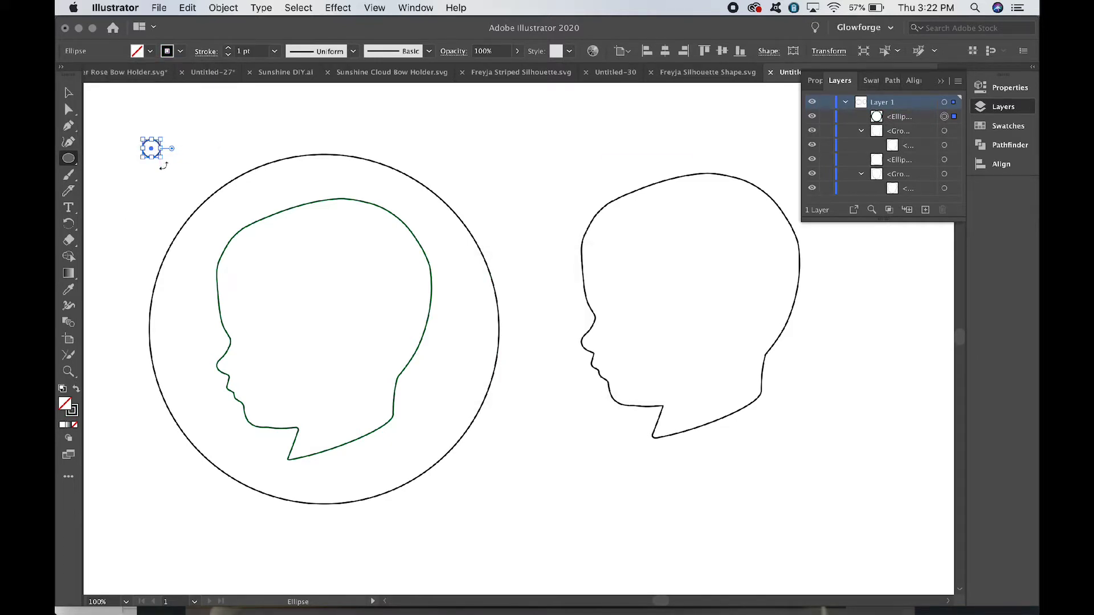
Move the small circle just inside the large circle's top edge and align it, the large circle and the inset silhouette to their horizontal centers
{"action": "left_click", "coordinate": [69, 93]}
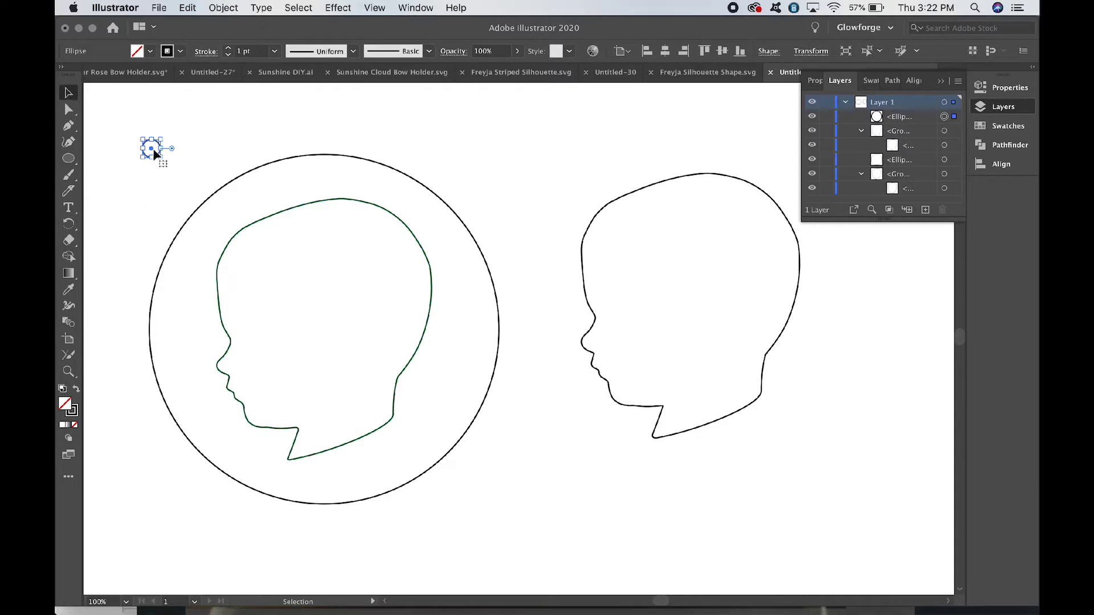
{"action": "left_click_drag", "start_coordinate": [153, 155], "coordinate": [322, 172]}
{"action": "left_click", "coordinate": [246, 147]}
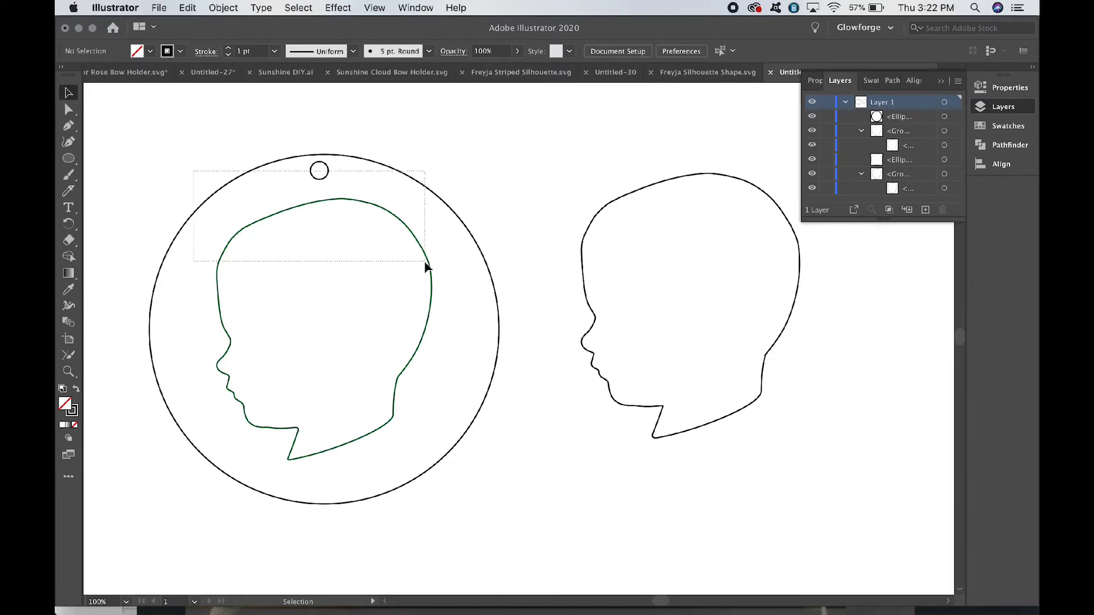
{"action": "left_click_drag", "start_coordinate": [426, 267], "coordinate": [426, 266]}
{"action": "left_click", "coordinate": [223, 8]}
{"action": "mouse_move", "coordinate": [242, 49]}
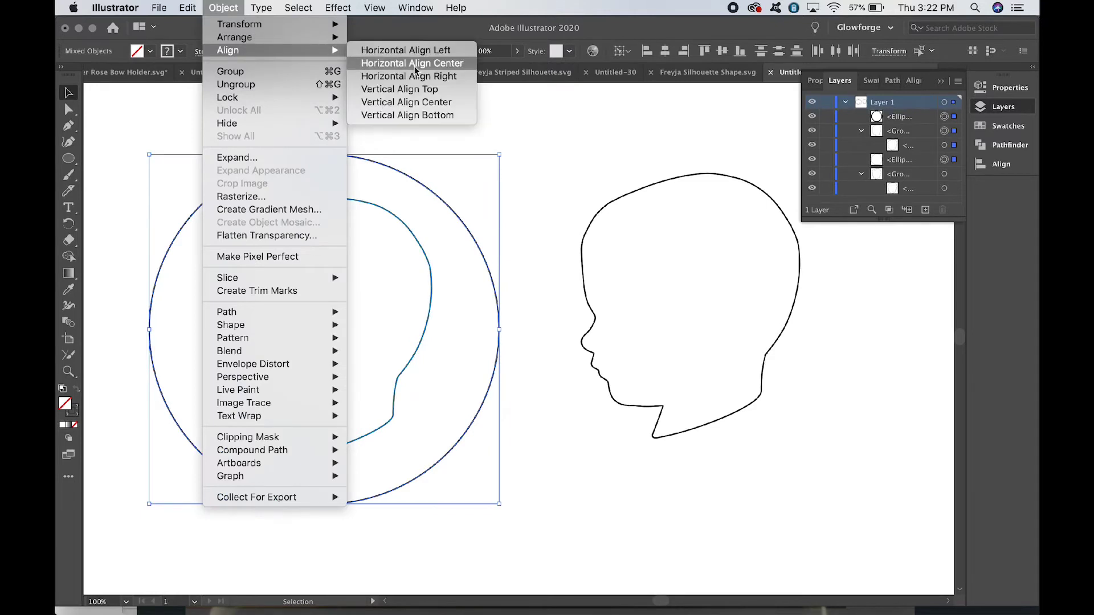
{"action": "left_click", "coordinate": [415, 63]}
{"action": "left_click", "coordinate": [502, 194]}
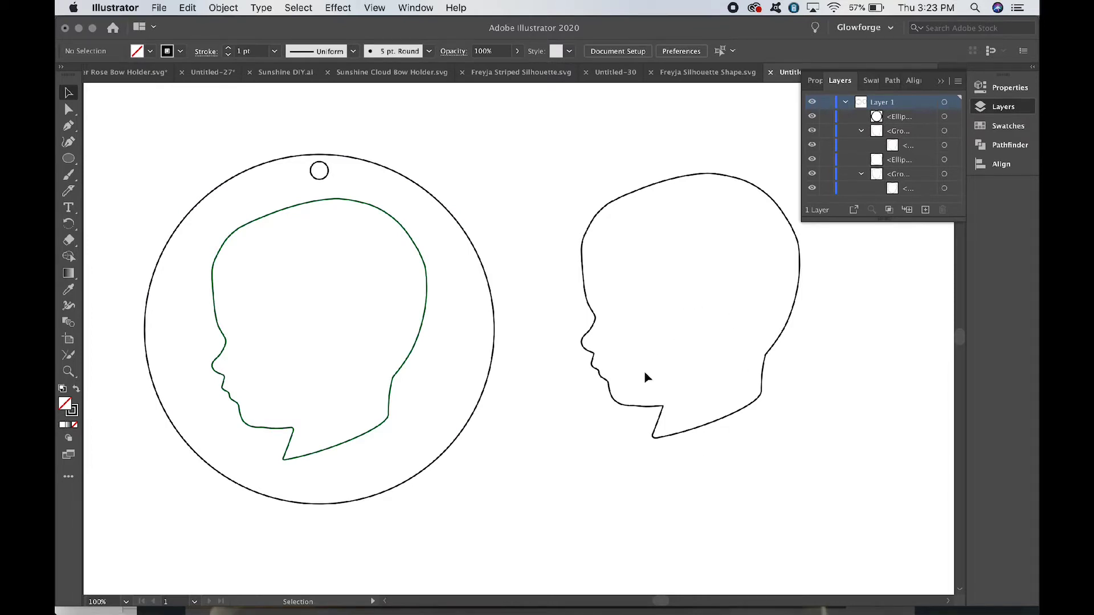
Move the separate silhouette close beside the circle, and shift all the artwork to the artboard's upper-left corner
{"action": "scroll", "coordinate": [605, 426], "scroll_direction": "down", "scroll_amount": 1}
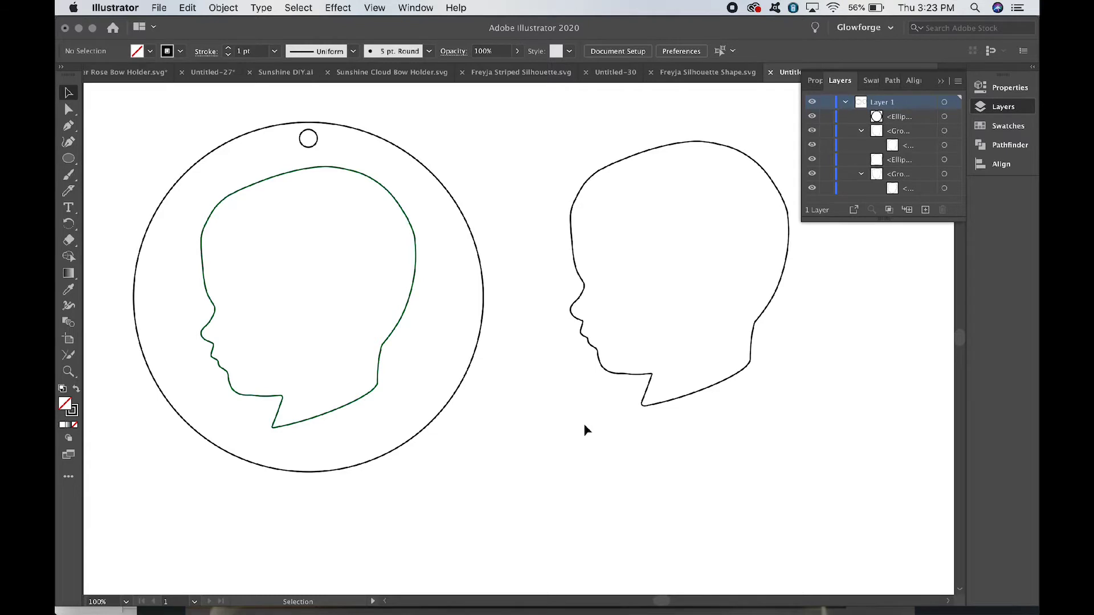
{"action": "key", "text": "super+minus"}
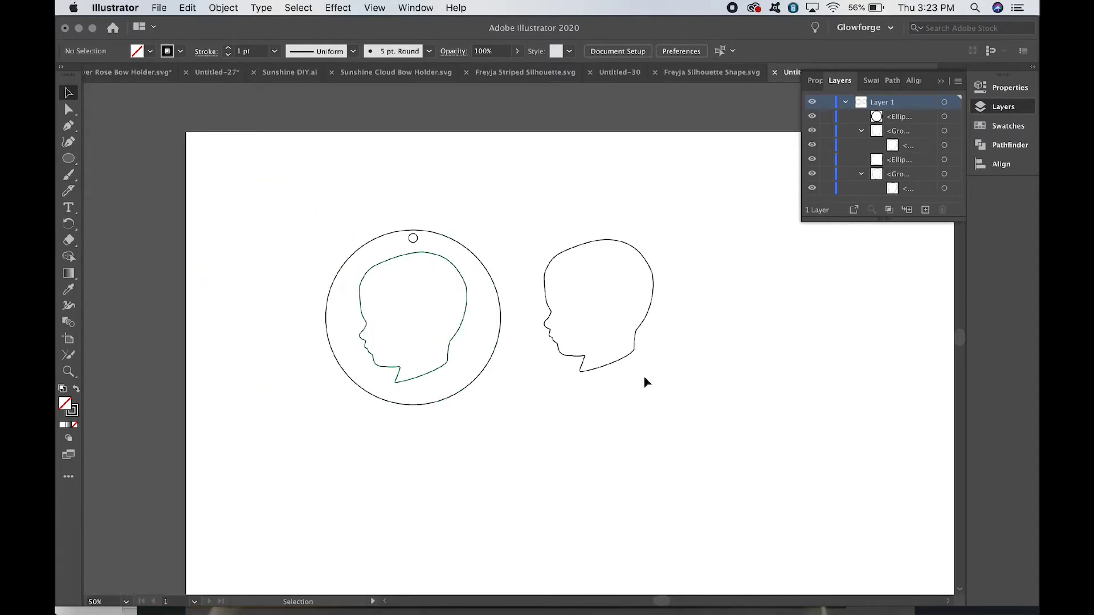
{"action": "left_click_drag", "start_coordinate": [613, 365], "coordinate": [573, 365]}
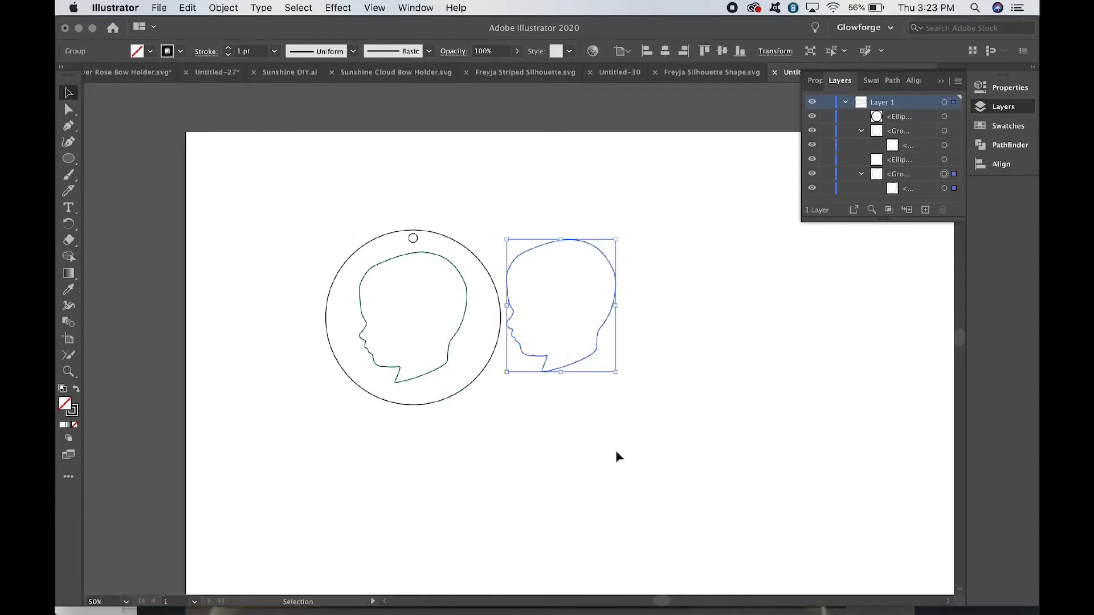
{"action": "left_click_drag", "start_coordinate": [649, 425], "coordinate": [241, 158]}
{"action": "left_click", "coordinate": [354, 400]}
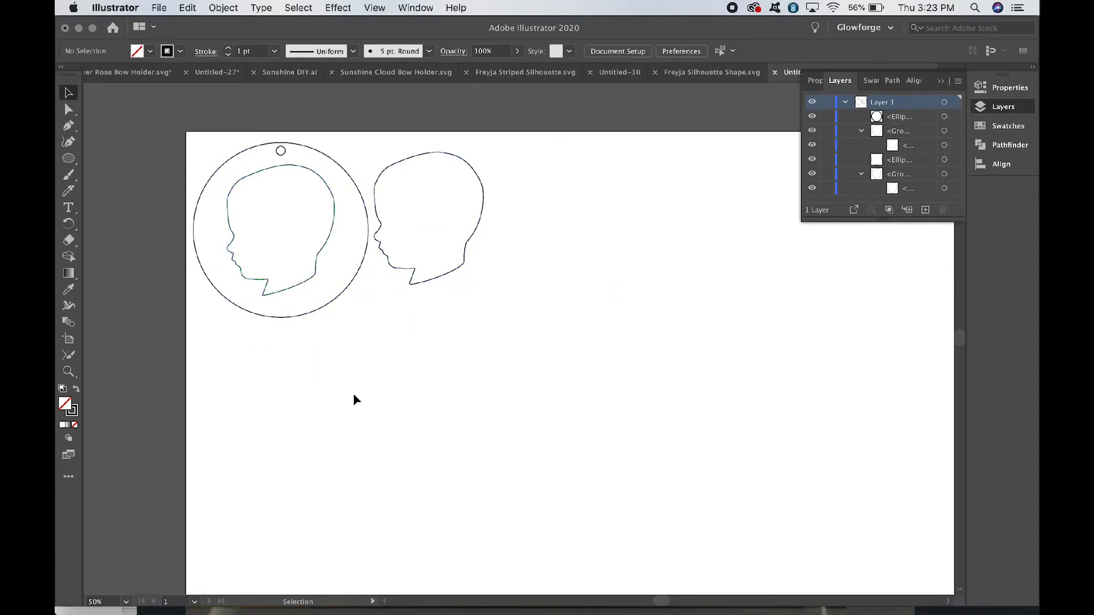
Duplicate the large circle and place the copy below the original, near the artboard's left edge
{"action": "left_click", "coordinate": [331, 305]}
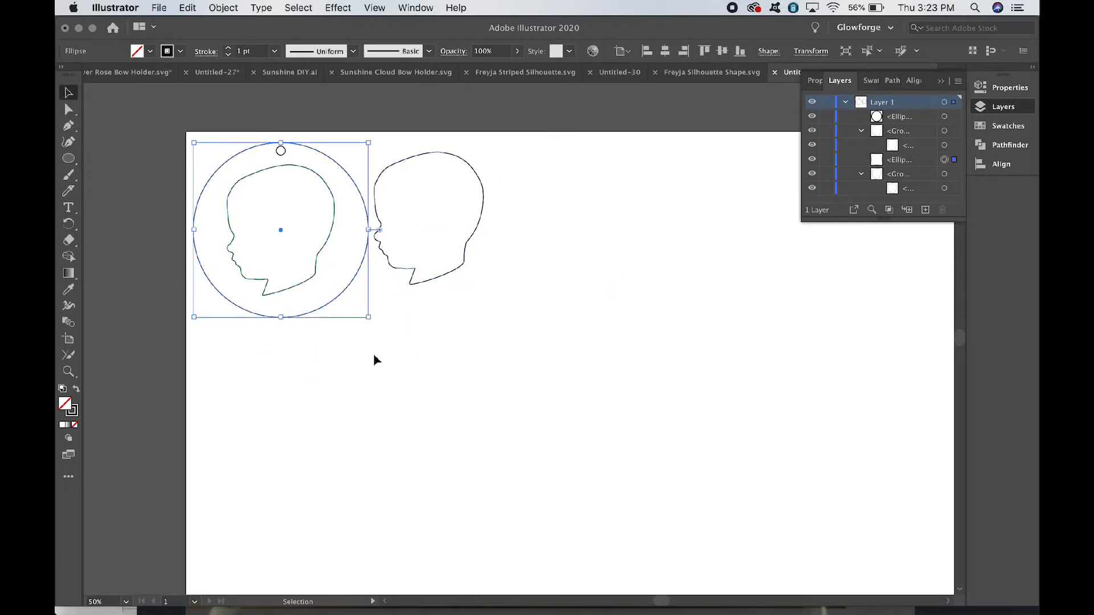
{"action": "key", "text": "super+c"}
{"action": "key", "text": "super+v"}
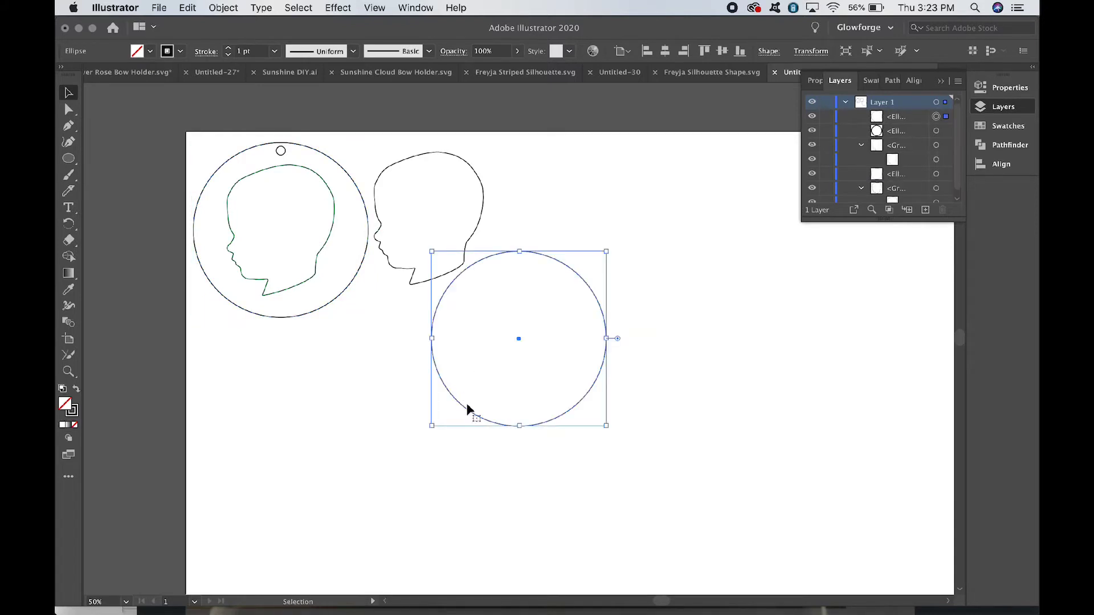
{"action": "left_click_drag", "start_coordinate": [467, 409], "coordinate": [234, 520]}
{"action": "key", "text": "super+equal"}
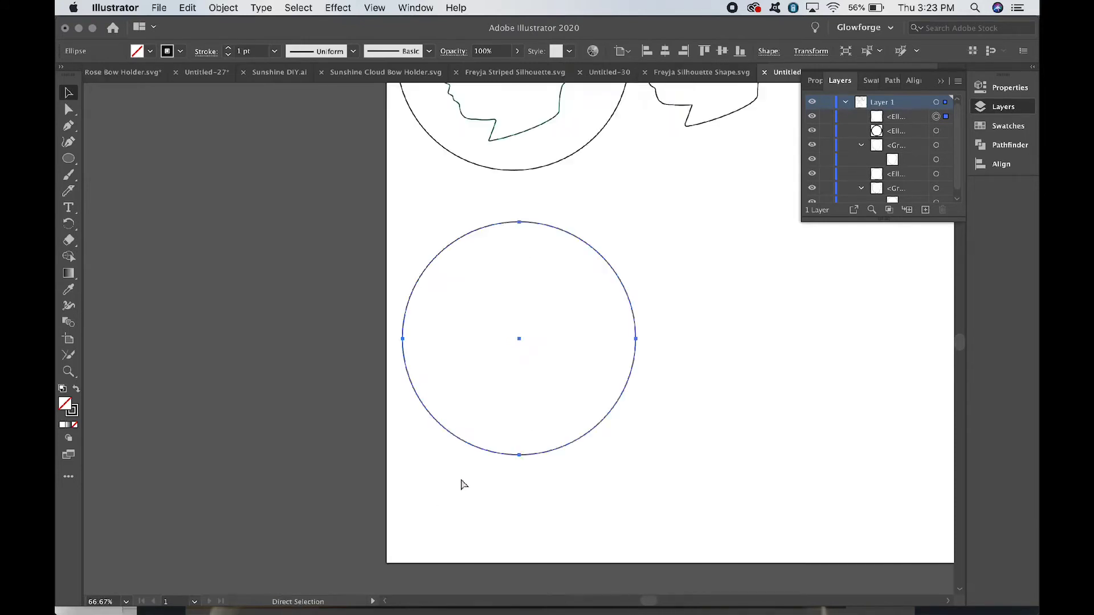
{"action": "scroll", "coordinate": [711, 410], "scroll_direction": "right", "scroll_amount": 2}
{"action": "left_click", "coordinate": [711, 410]}
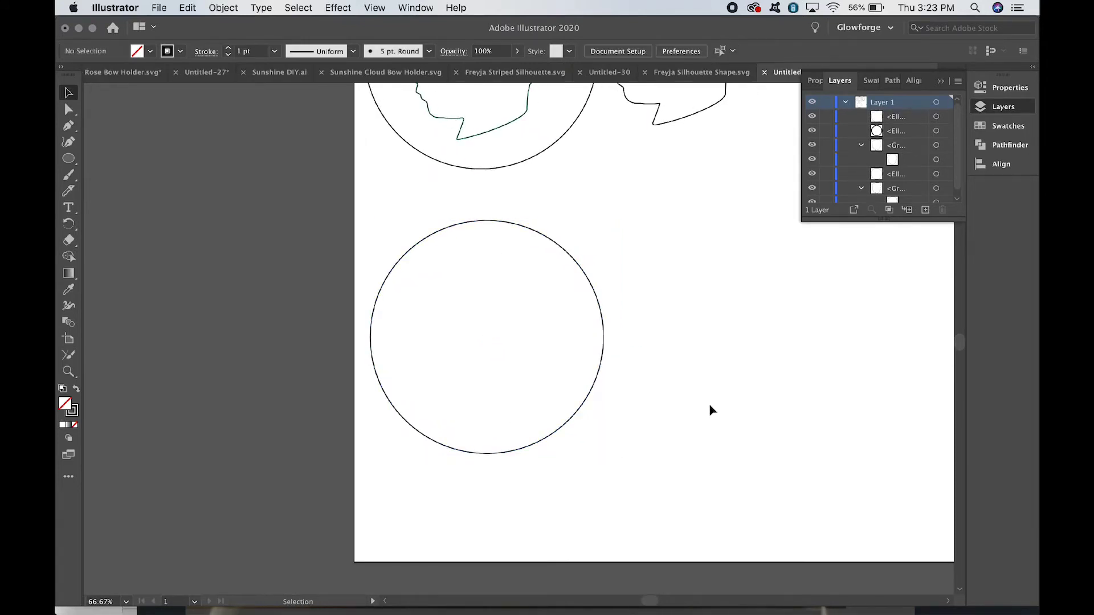
Swap the fill and stroke of the copied circle so it has a solid black fill and no stroke
{"action": "left_click", "coordinate": [372, 298]}
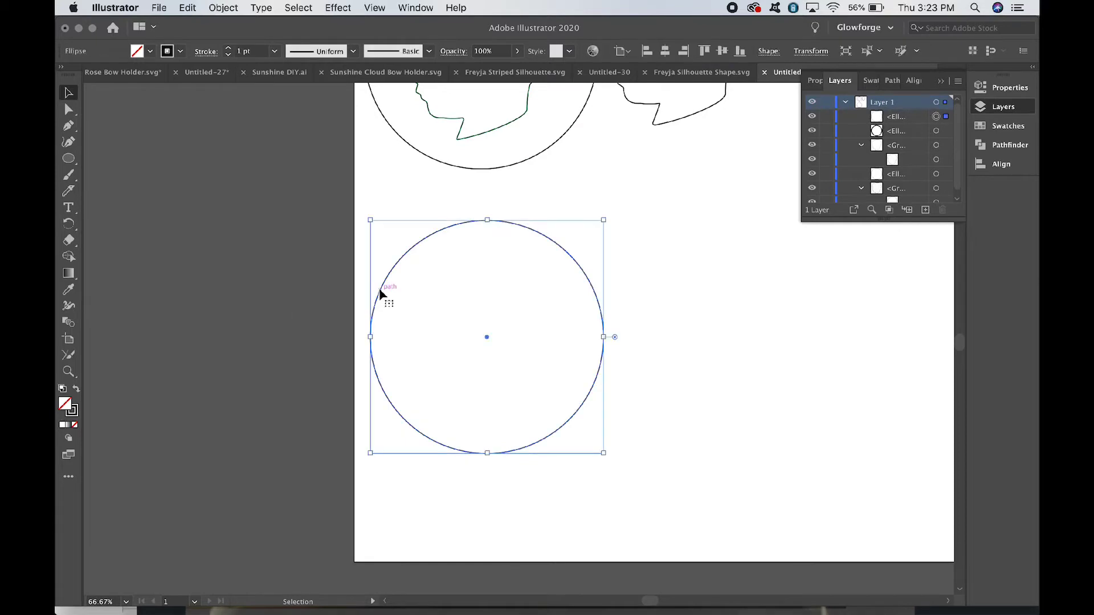
{"action": "left_click", "coordinate": [77, 390]}
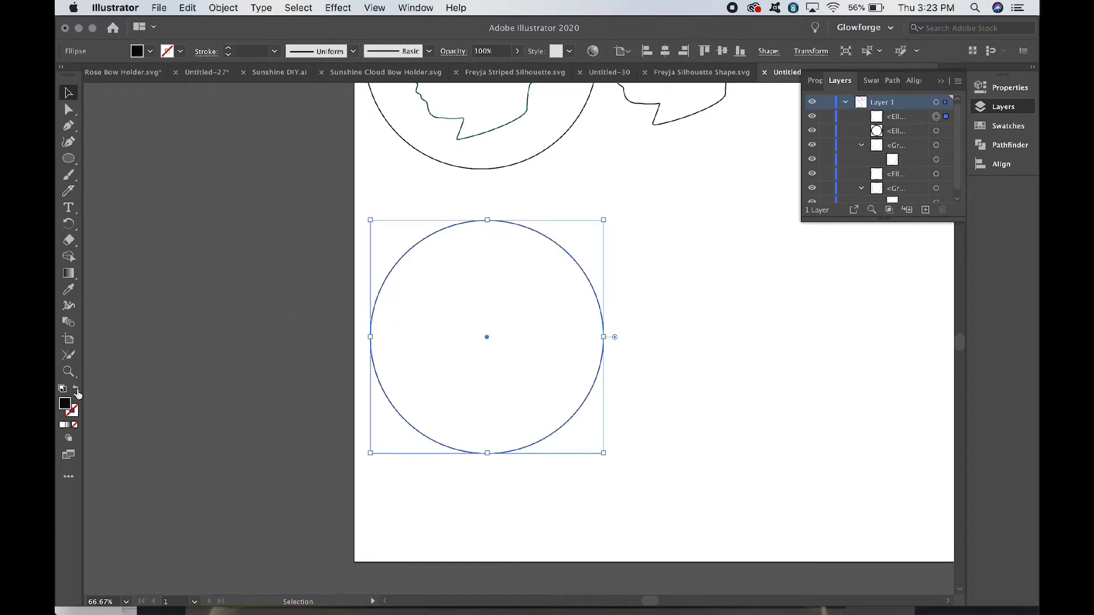
{"action": "left_click", "coordinate": [533, 489]}
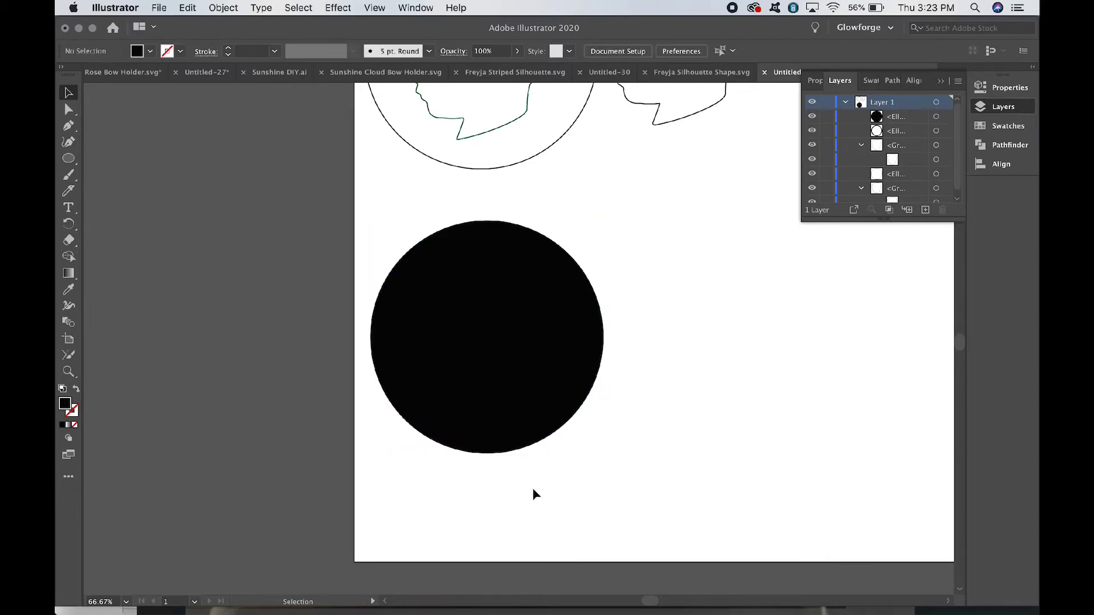
Draw a slightly smaller circle beside the black circle and fill it with green
{"action": "left_click", "coordinate": [68, 158]}
{"action": "mouse_move", "coordinate": [640, 231]}
{"action": "left_mouse_down"}
{"action": "mouse_move", "coordinate": [684, 285]}
{"action": "mouse_move", "coordinate": [761, 459]}
{"action": "mouse_move", "coordinate": [735, 450]}
{"action": "mouse_move", "coordinate": [722, 422]}
{"action": "mouse_move", "coordinate": [748, 451]}
{"action": "left_mouse_up"}
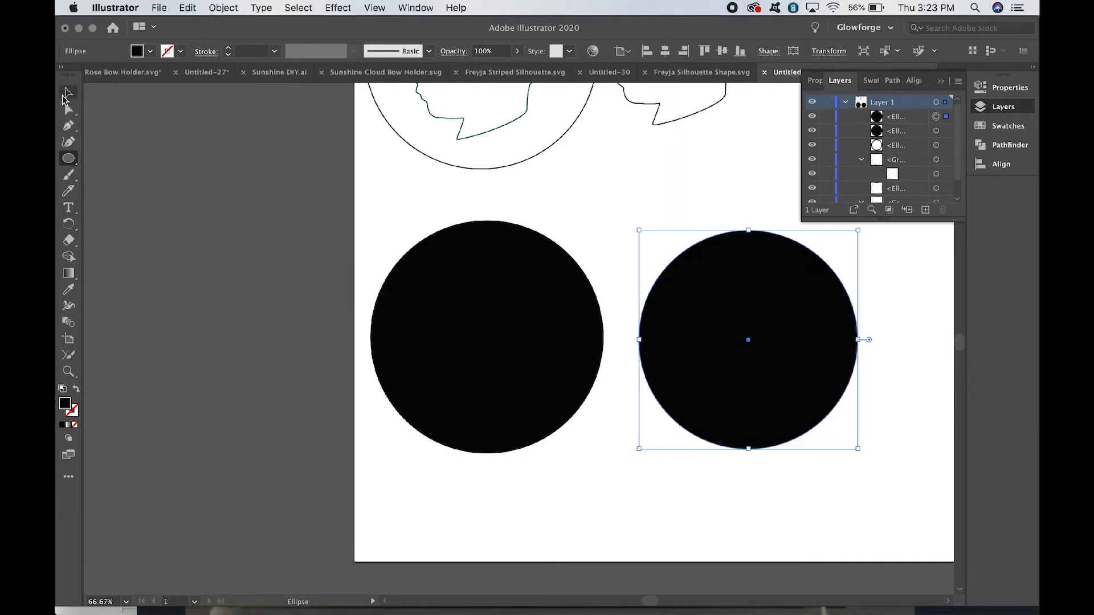
{"action": "left_click", "coordinate": [150, 50]}
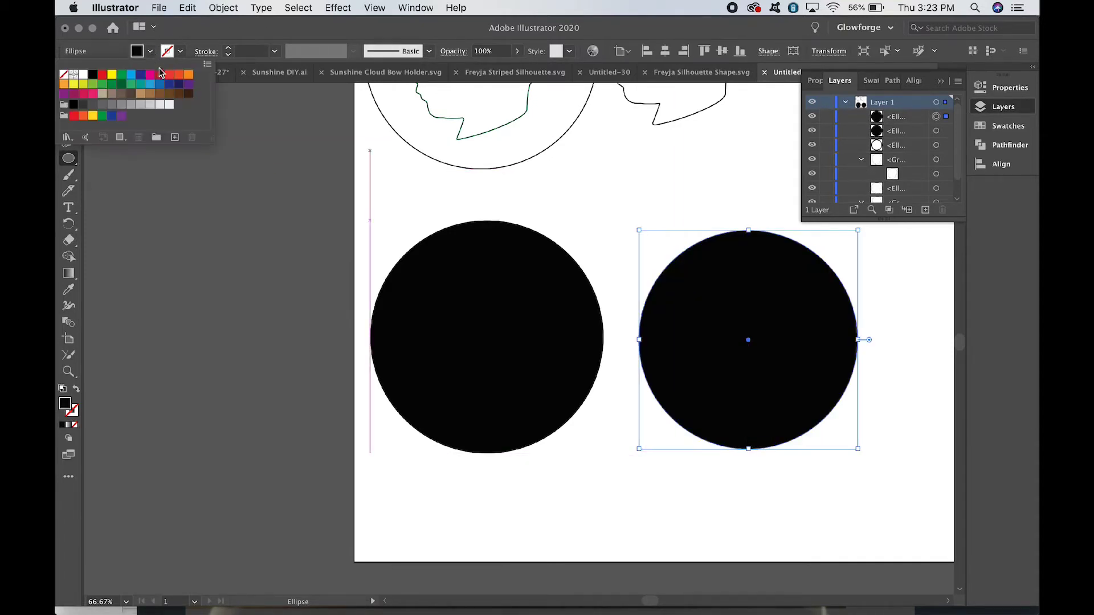
{"action": "left_click", "coordinate": [131, 84]}
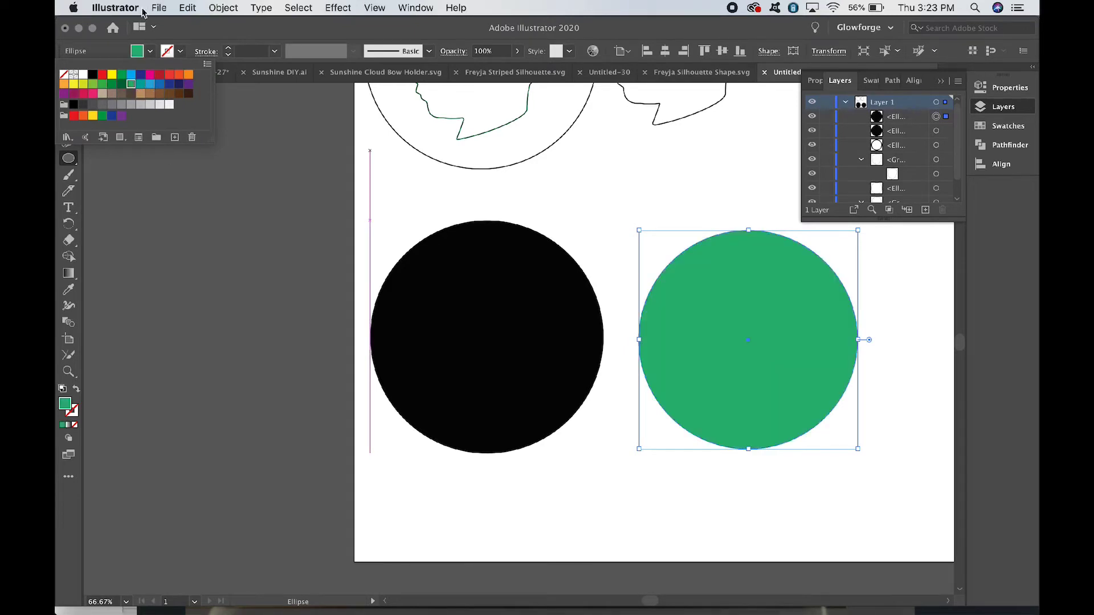
{"action": "left_click", "coordinate": [511, 524]}
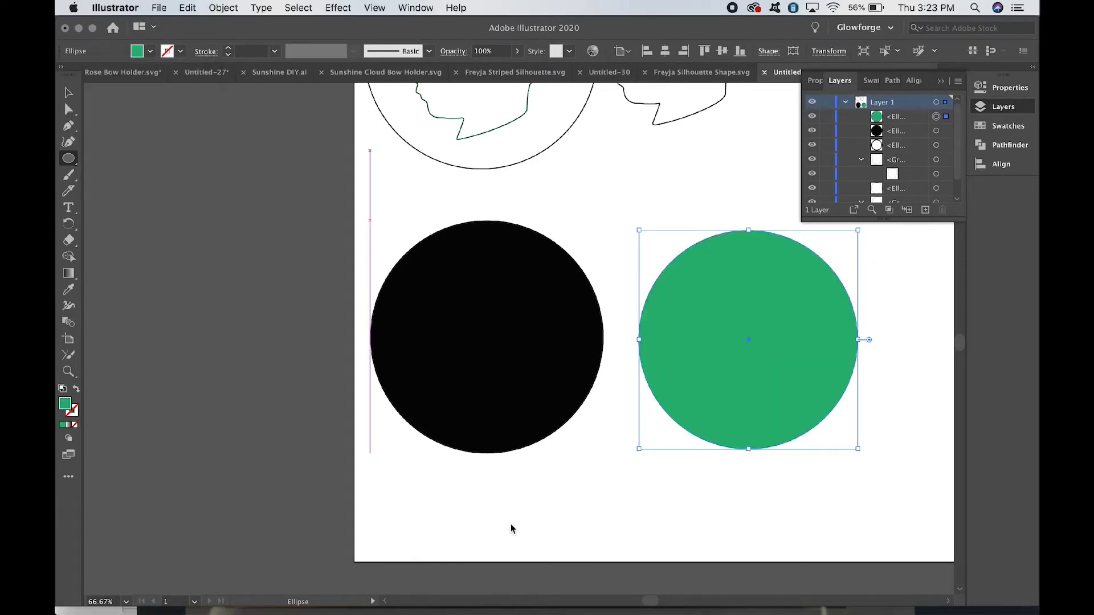
Align the black and green circles to each other's horizontal and vertical centers
{"action": "left_click", "coordinate": [68, 92]}
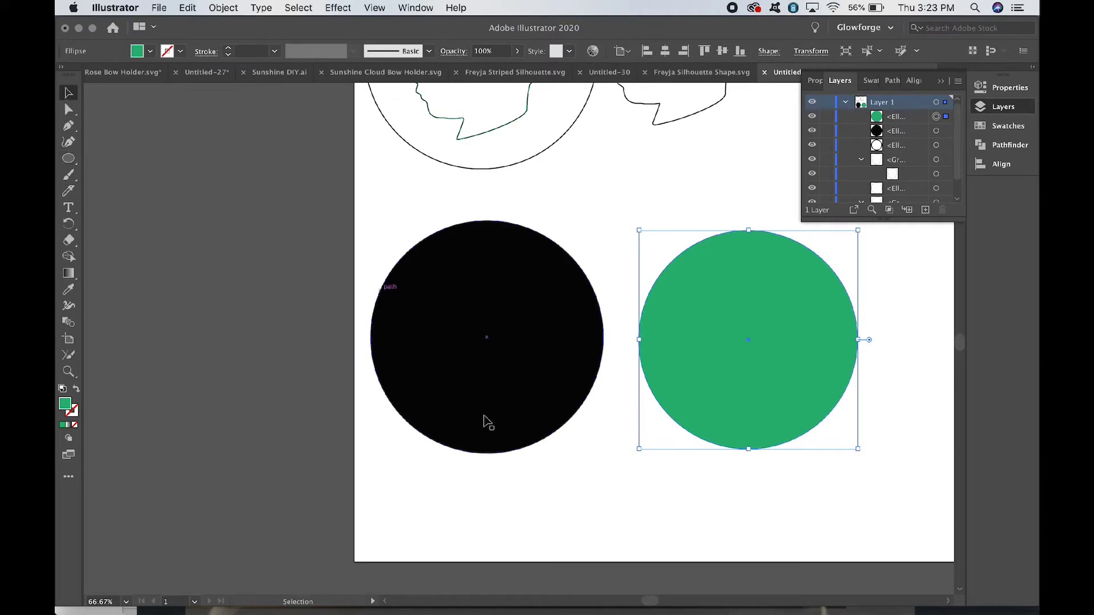
{"action": "left_click_drag", "start_coordinate": [735, 506], "coordinate": [536, 356]}
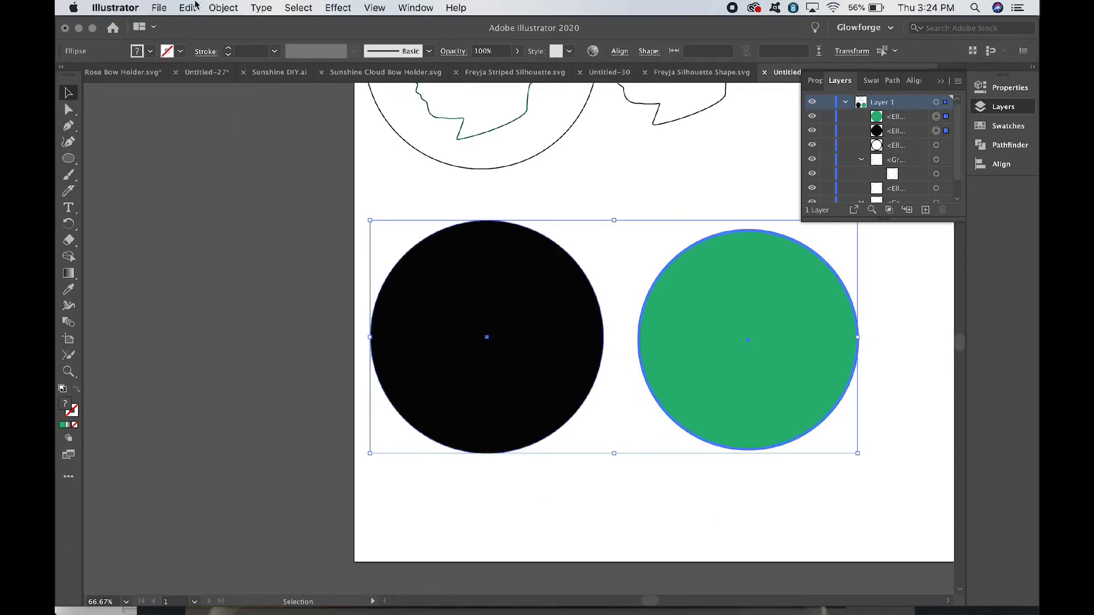
{"action": "left_click", "coordinate": [221, 7]}
{"action": "mouse_move", "coordinate": [242, 56]}
{"action": "left_click", "coordinate": [378, 62]}
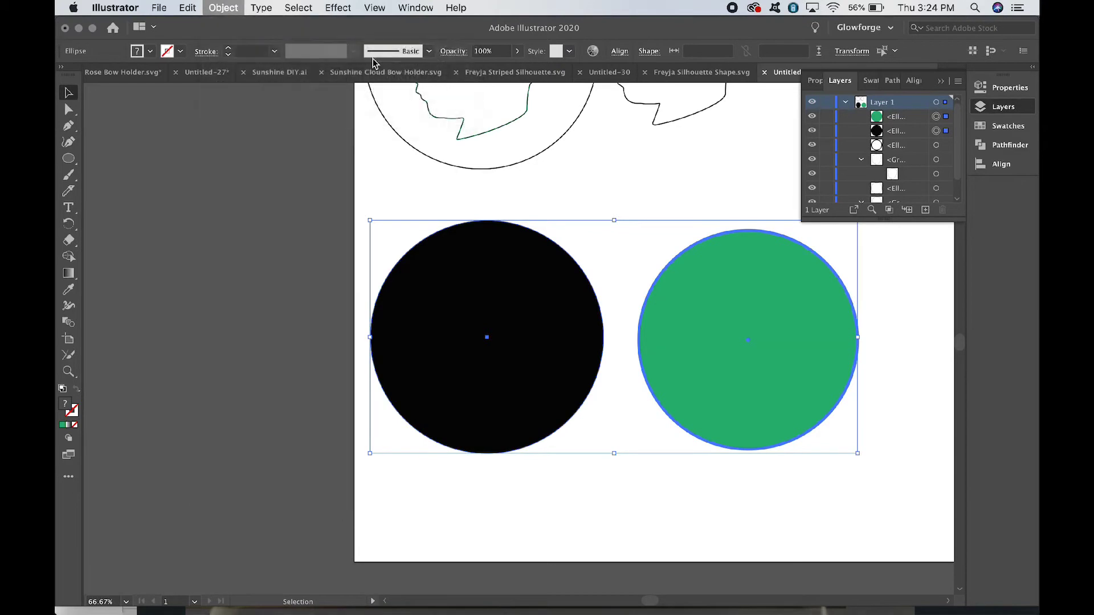
{"action": "left_click", "coordinate": [222, 7]}
{"action": "mouse_move", "coordinate": [233, 51]}
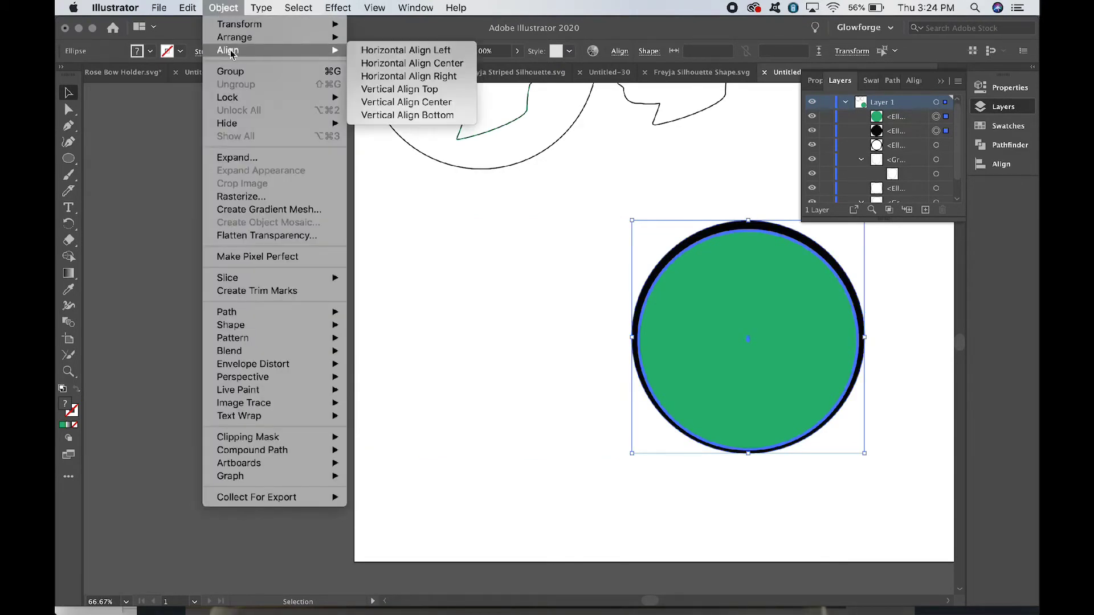
{"action": "left_click", "coordinate": [400, 103]}
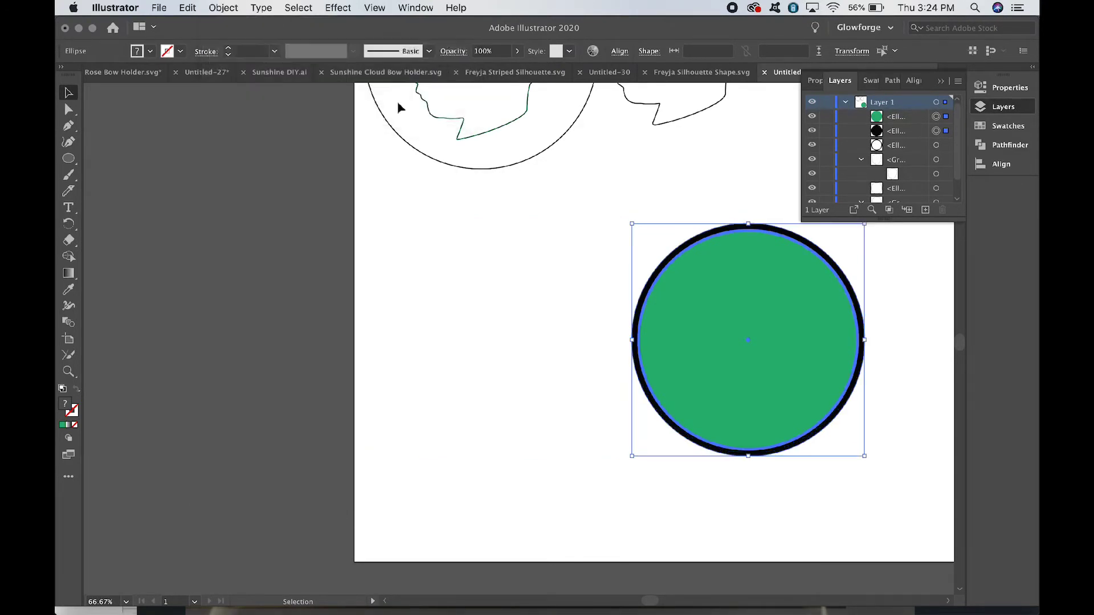
Scale the green circle down proportionally to about 3.6 in wide to widen the black border around it
{"action": "left_click", "coordinate": [539, 354]}
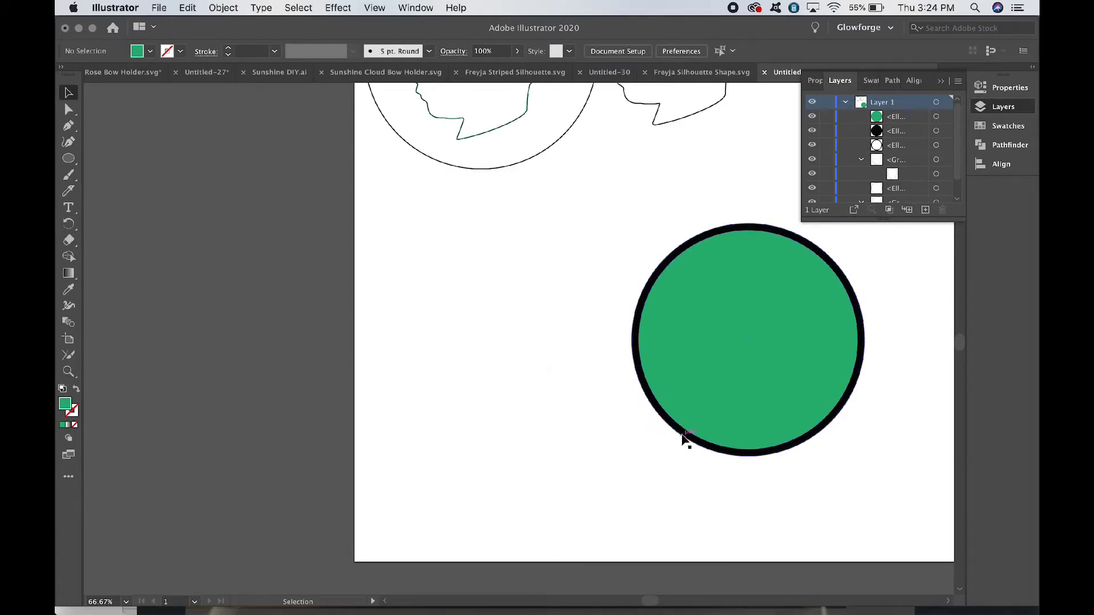
{"action": "left_click", "coordinate": [710, 394]}
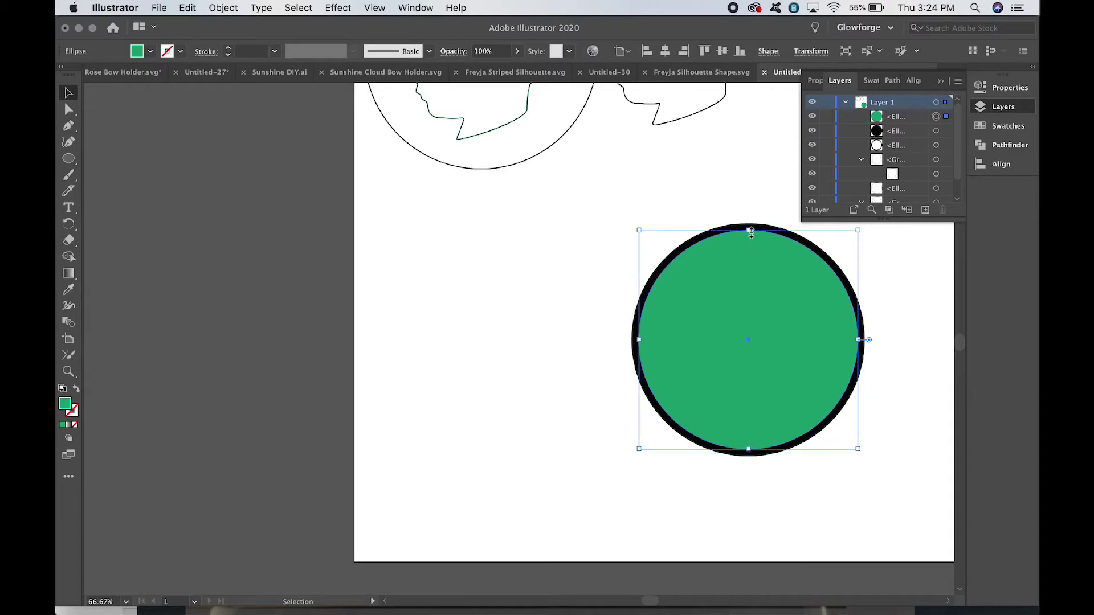
{"action": "left_click_drag", "start_coordinate": [750, 230], "coordinate": [750, 242]}
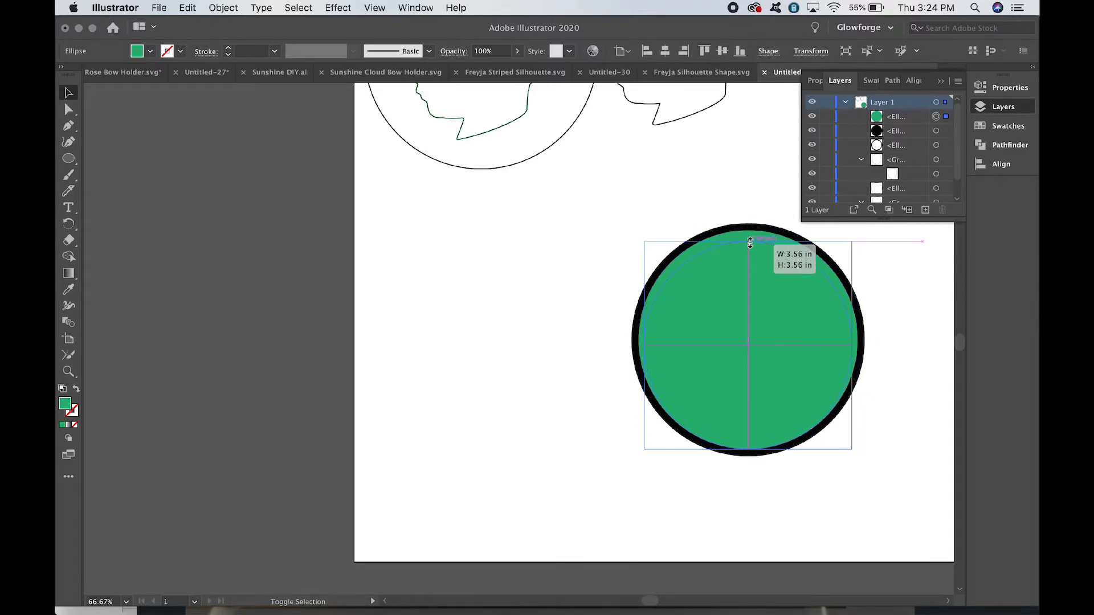
{"action": "left_click_drag", "start_coordinate": [750, 242], "coordinate": [750, 239]}
{"action": "left_click", "coordinate": [569, 331]}
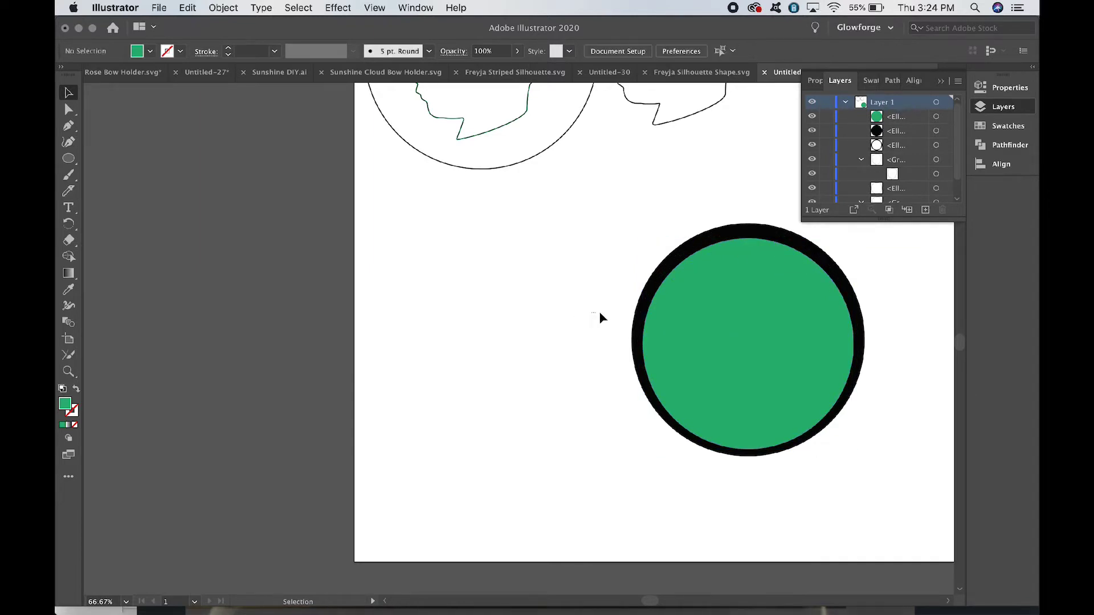
Realign the black and green circles to each other's horizontal and vertical centers
{"action": "left_click_drag", "start_coordinate": [600, 315], "coordinate": [704, 368]}
{"action": "left_click", "coordinate": [222, 8]}
{"action": "mouse_move", "coordinate": [236, 52]}
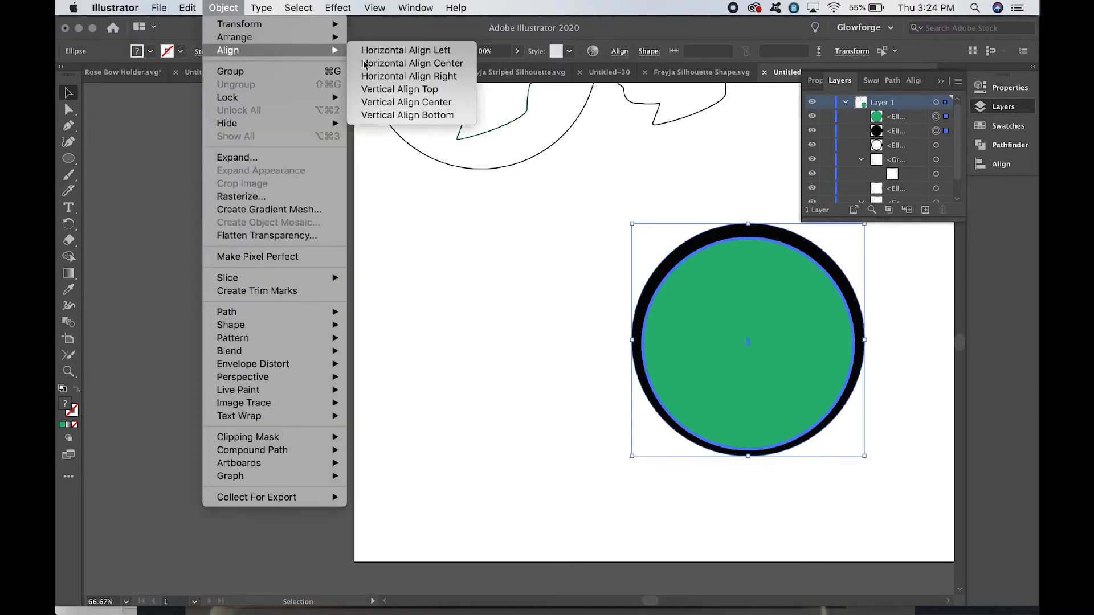
{"action": "left_click", "coordinate": [384, 64]}
{"action": "left_click", "coordinate": [224, 8]}
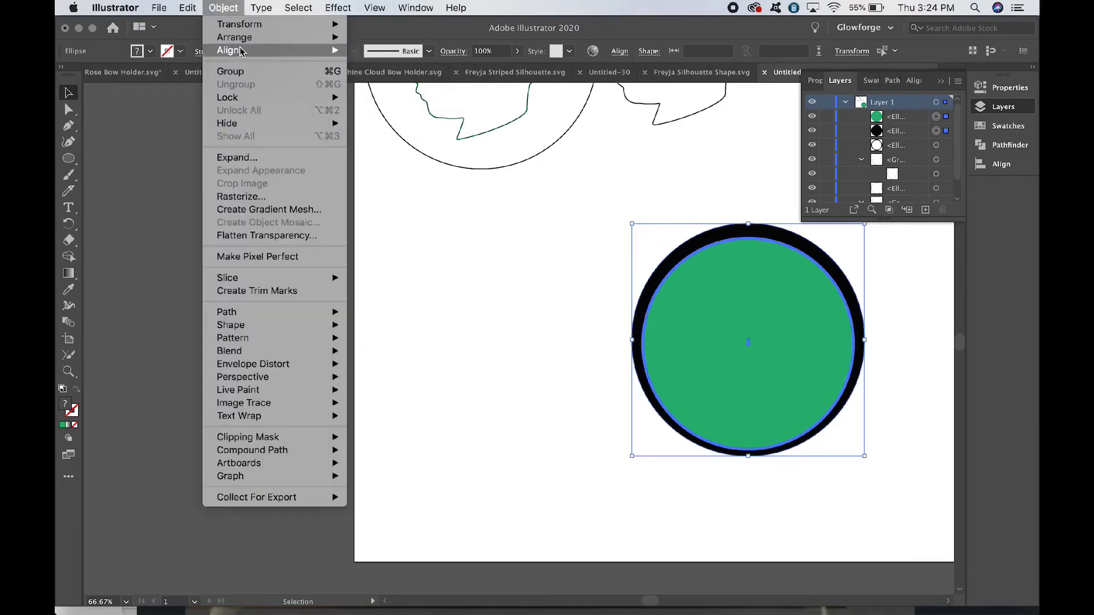
{"action": "left_click", "coordinate": [385, 101]}
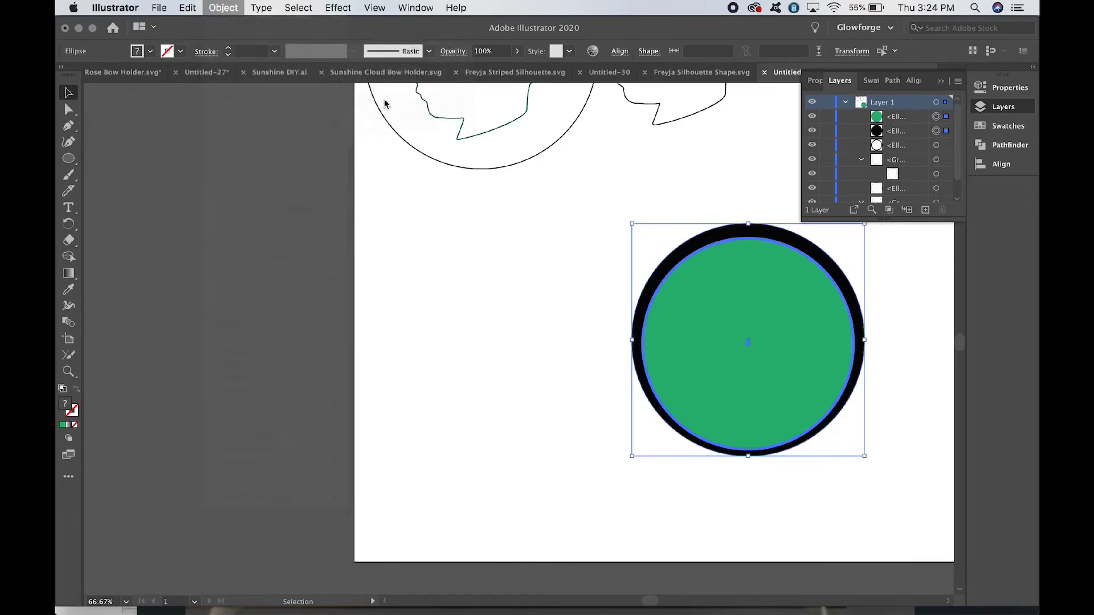
{"action": "left_click", "coordinate": [453, 399]}
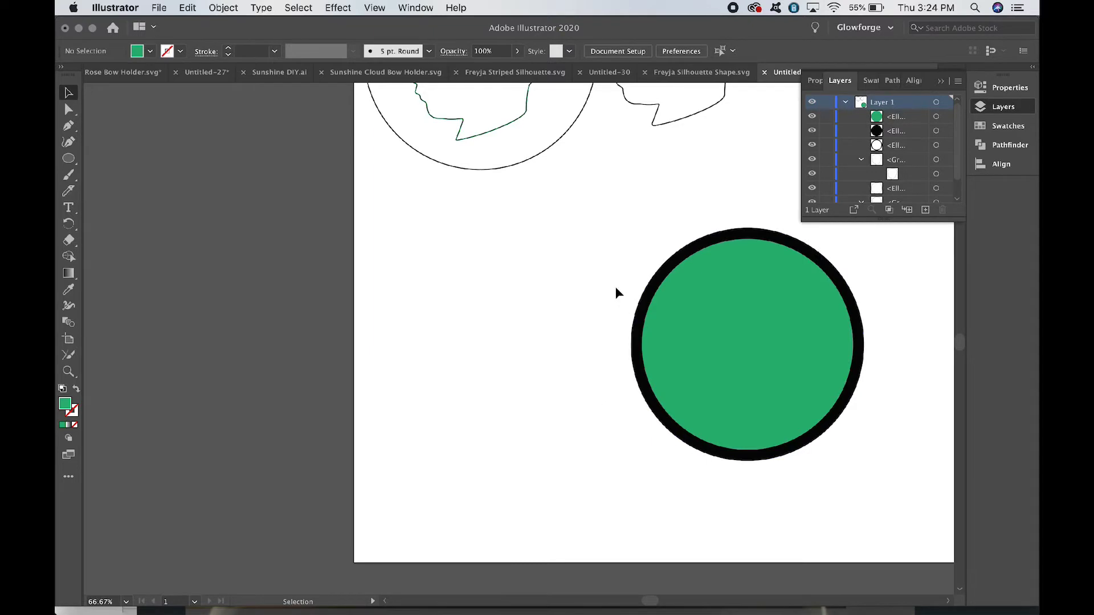
Subtract the green circle from the black circle to form a ring, and move the ring near the artboard's left edge
{"action": "left_click_drag", "start_coordinate": [615, 286], "coordinate": [685, 357]}
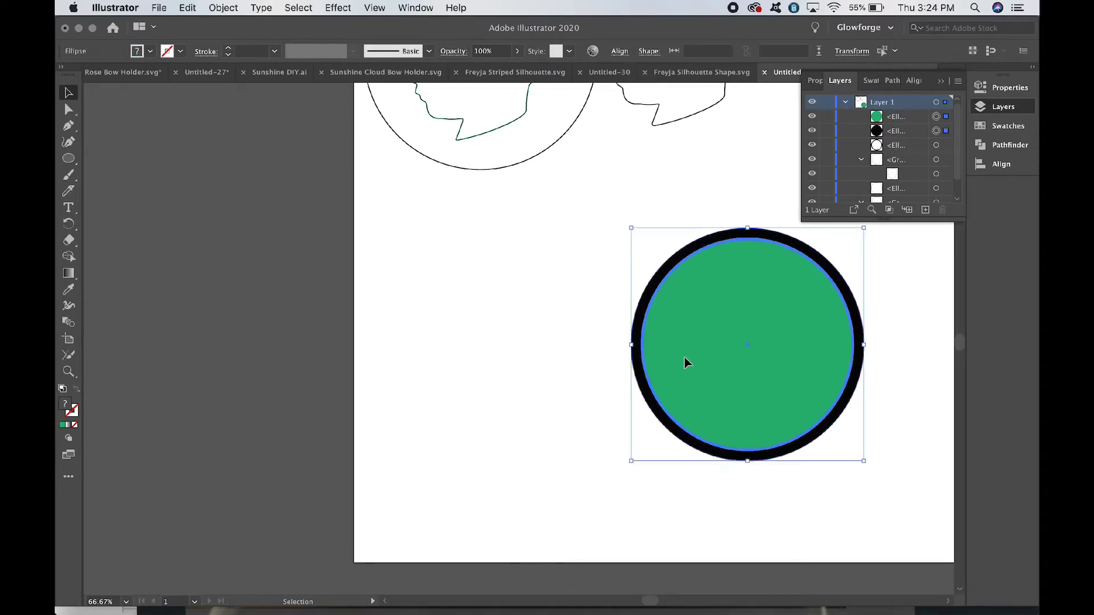
{"action": "left_click", "coordinate": [1019, 146]}
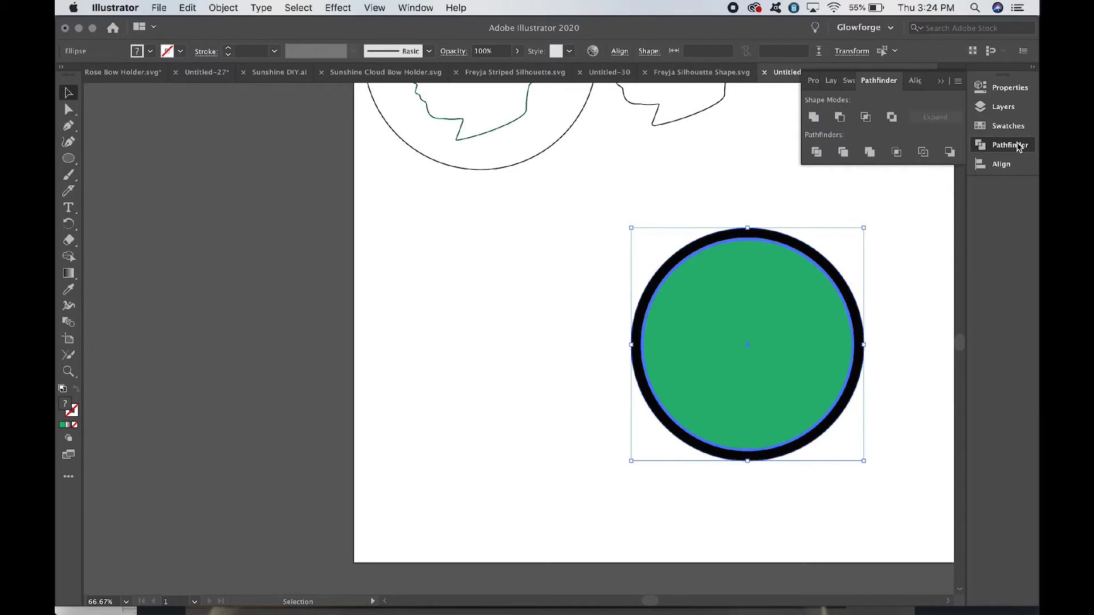
{"action": "left_click", "coordinate": [840, 117]}
{"action": "left_click", "coordinate": [495, 385]}
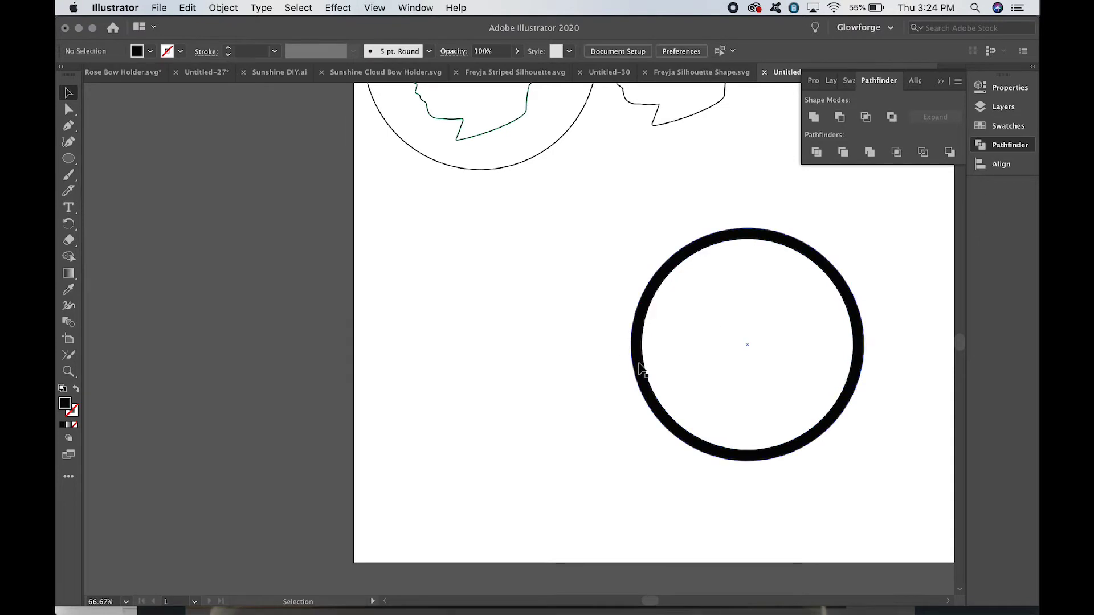
{"action": "left_click_drag", "start_coordinate": [639, 369], "coordinate": [425, 377]}
{"action": "left_click", "coordinate": [738, 403]}
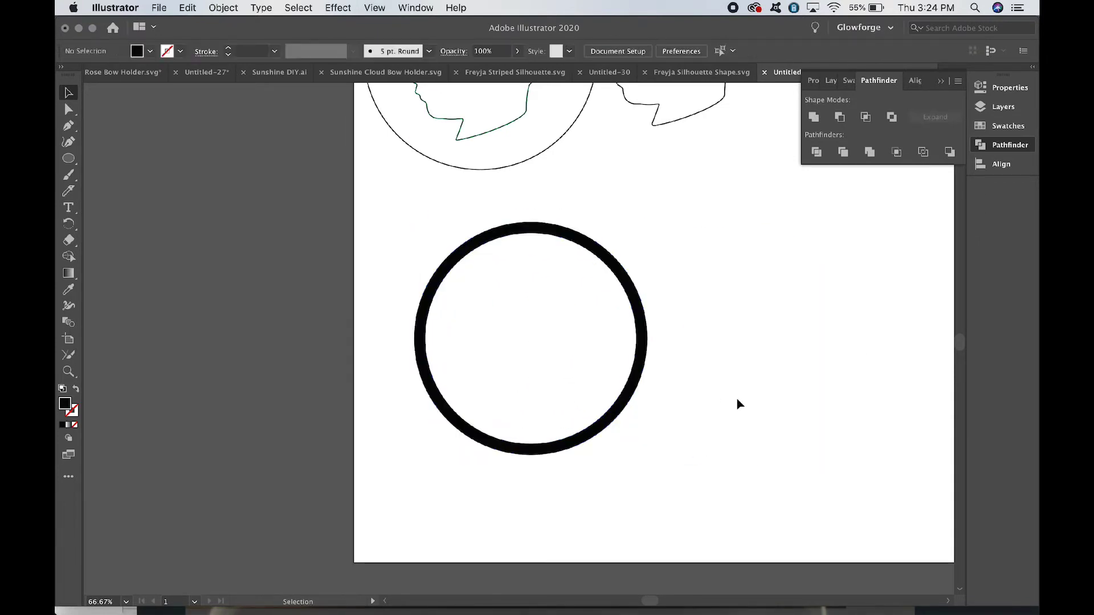
Duplicate the outlined circle around the silhouette, and arrange the copy below the original with the black ring beside it
{"action": "scroll", "coordinate": [736, 402], "scroll_direction": "up", "scroll_amount": 4}
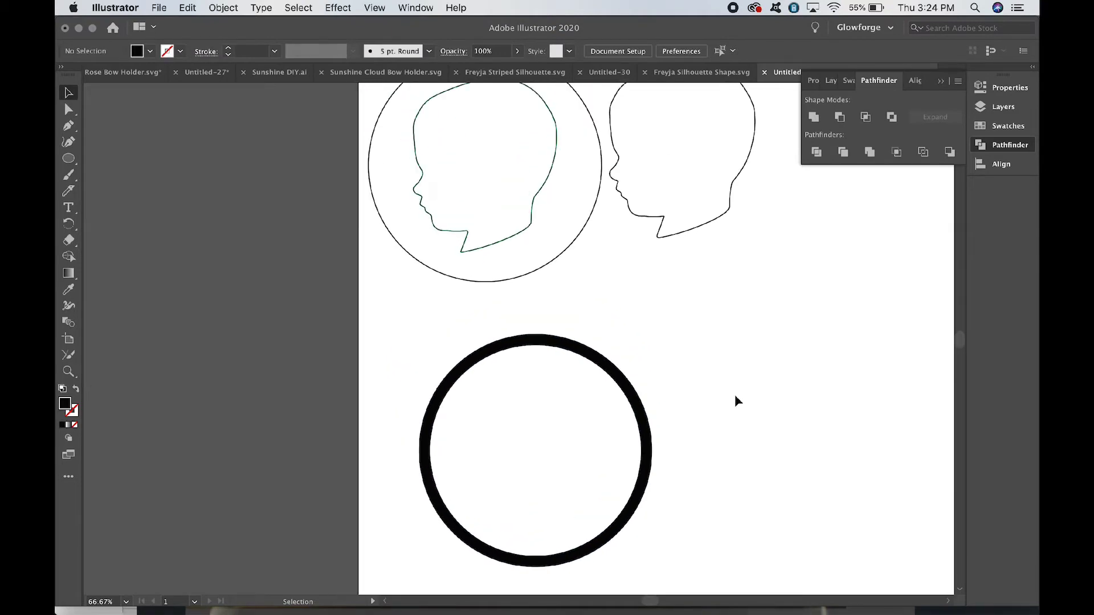
{"action": "left_click", "coordinate": [541, 272]}
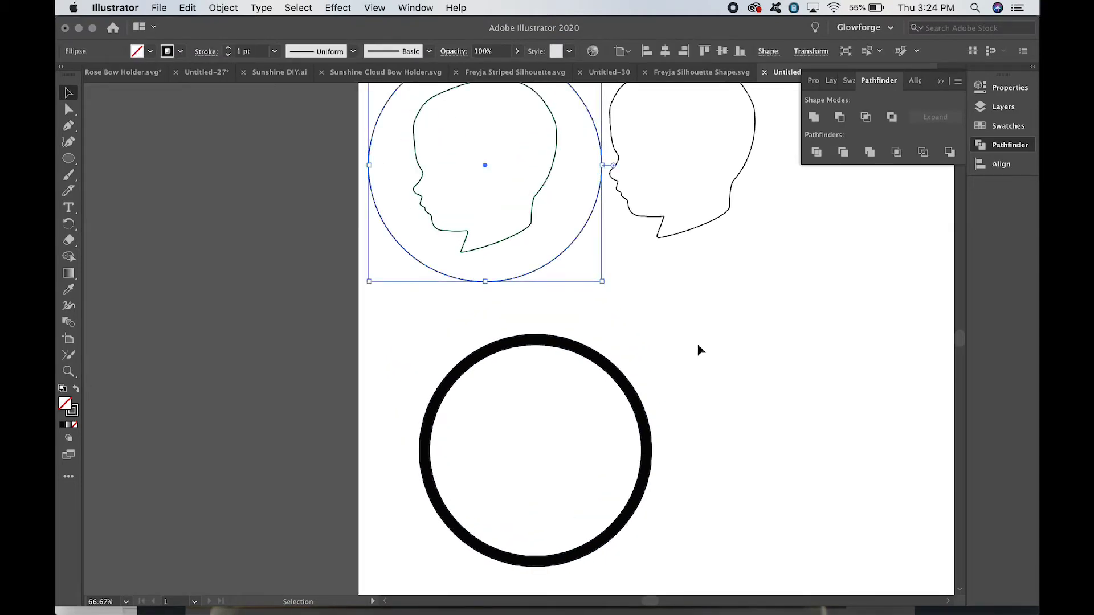
{"action": "key", "text": "super+c"}
{"action": "key", "text": "super+v"}
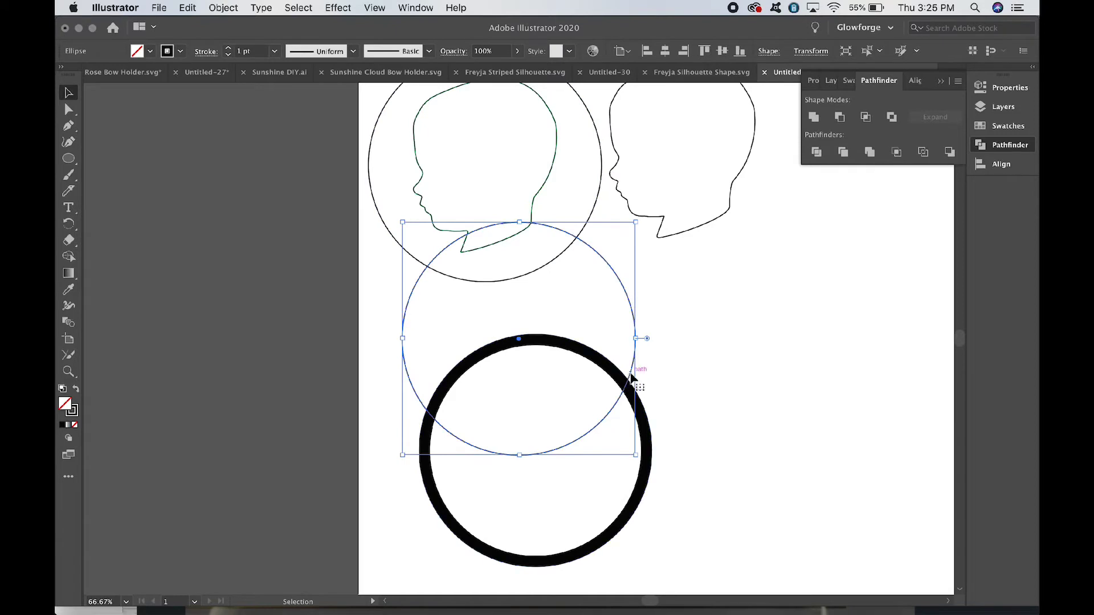
{"action": "left_click_drag", "start_coordinate": [630, 378], "coordinate": [862, 422]}
{"action": "left_click", "coordinate": [788, 472]}
{"action": "left_click", "coordinate": [821, 567]}
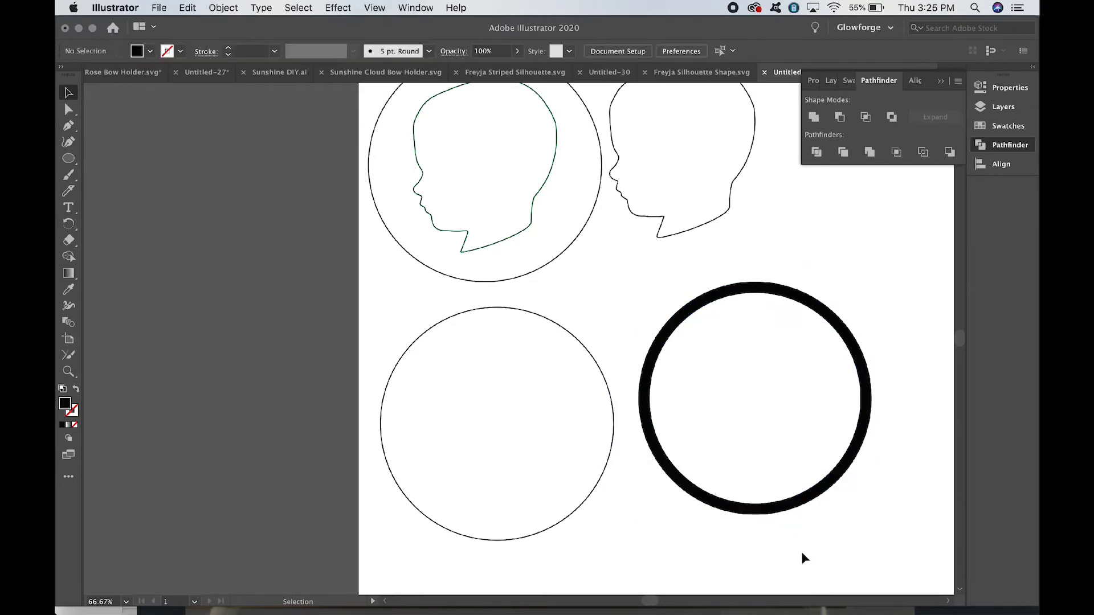
{"action": "left_click_drag", "start_coordinate": [782, 505], "coordinate": [781, 522]}
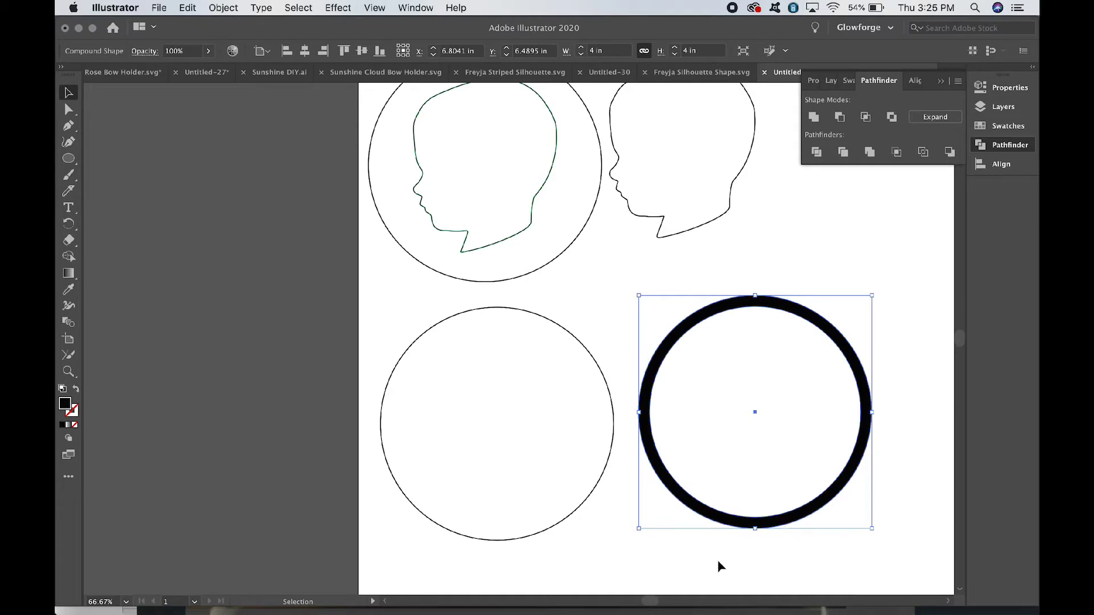
Swap the ring's fill and stroke to preview its cut outlines, and swap them back
{"action": "left_click", "coordinate": [76, 389]}
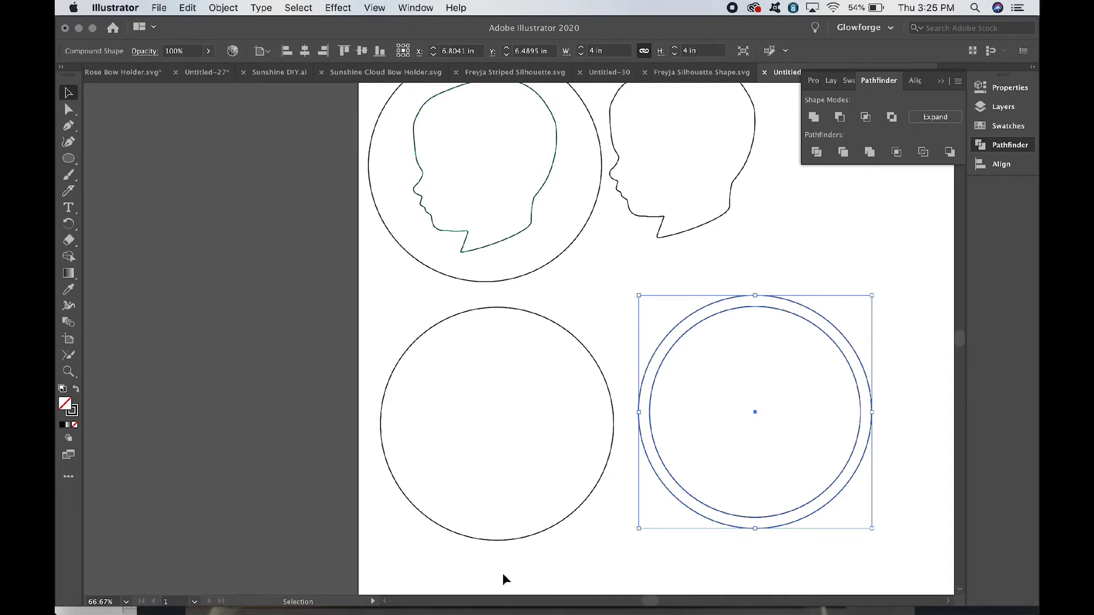
{"action": "left_click", "coordinate": [76, 390]}
{"action": "left_click", "coordinate": [634, 571]}
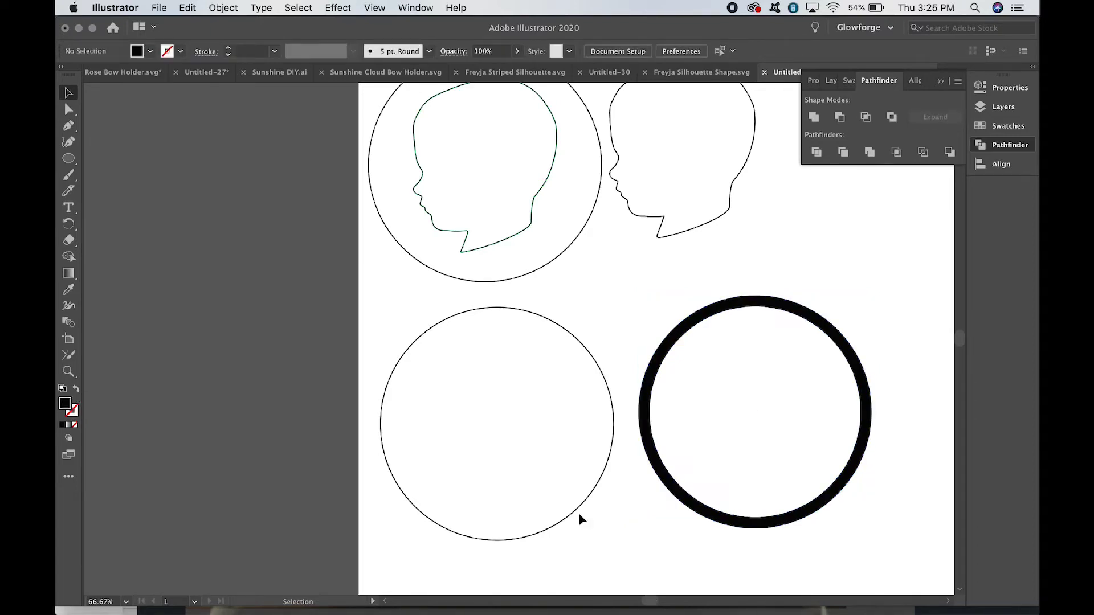
Draw a small circle for the hanging hole inside the black band at the ring's top
{"action": "left_click", "coordinate": [69, 160]}
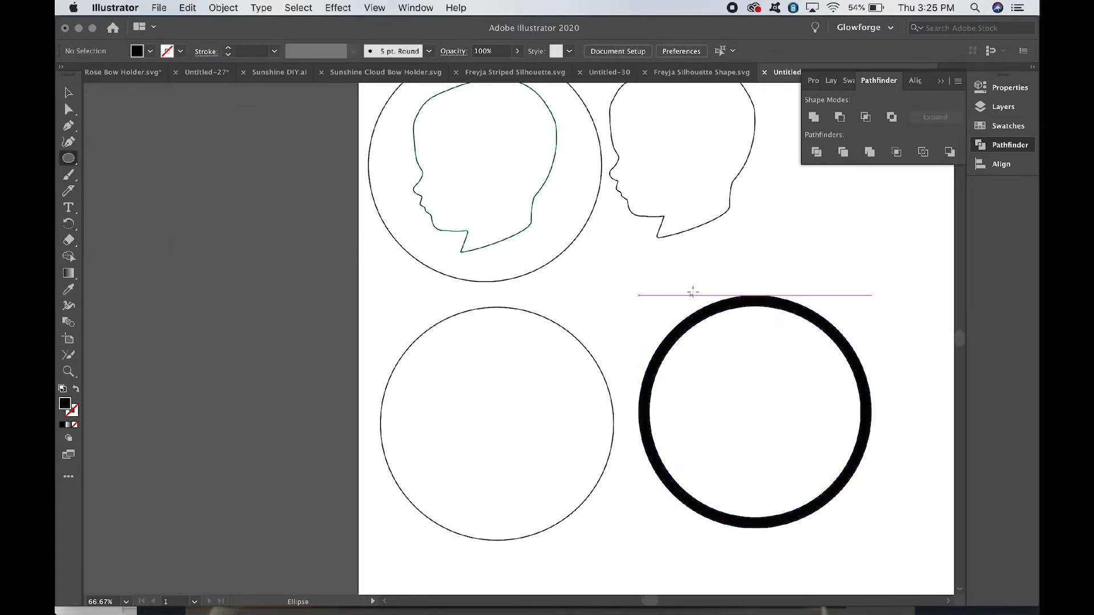
{"action": "key", "text": "super"}
{"action": "scroll", "coordinate": [733, 288], "scroll_direction": "up", "scroll_amount": 3}
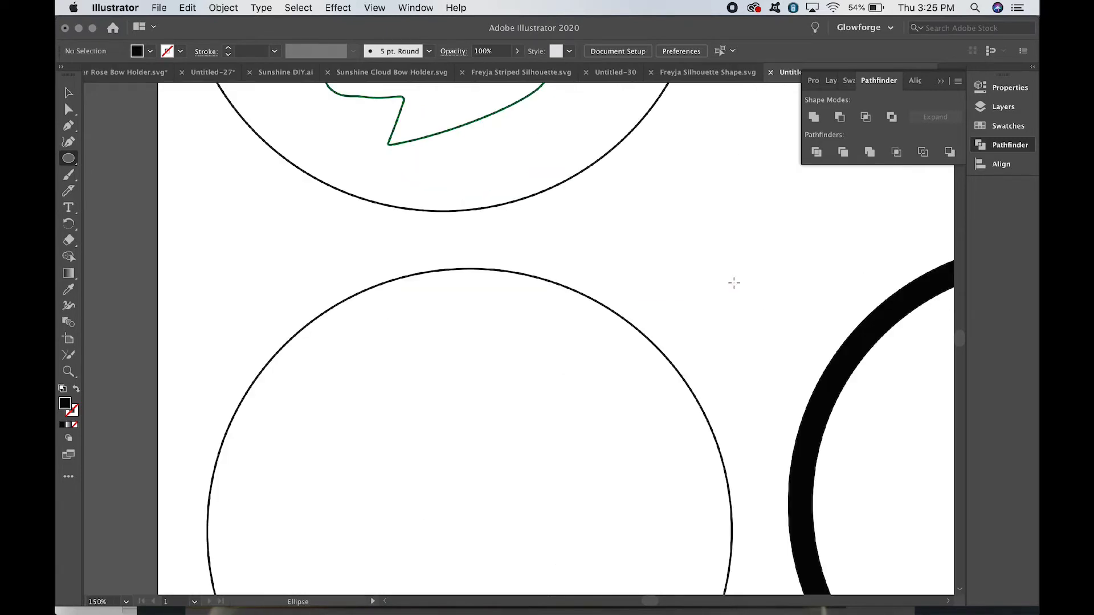
{"action": "scroll", "coordinate": [734, 283], "scroll_direction": "right", "scroll_amount": 2}
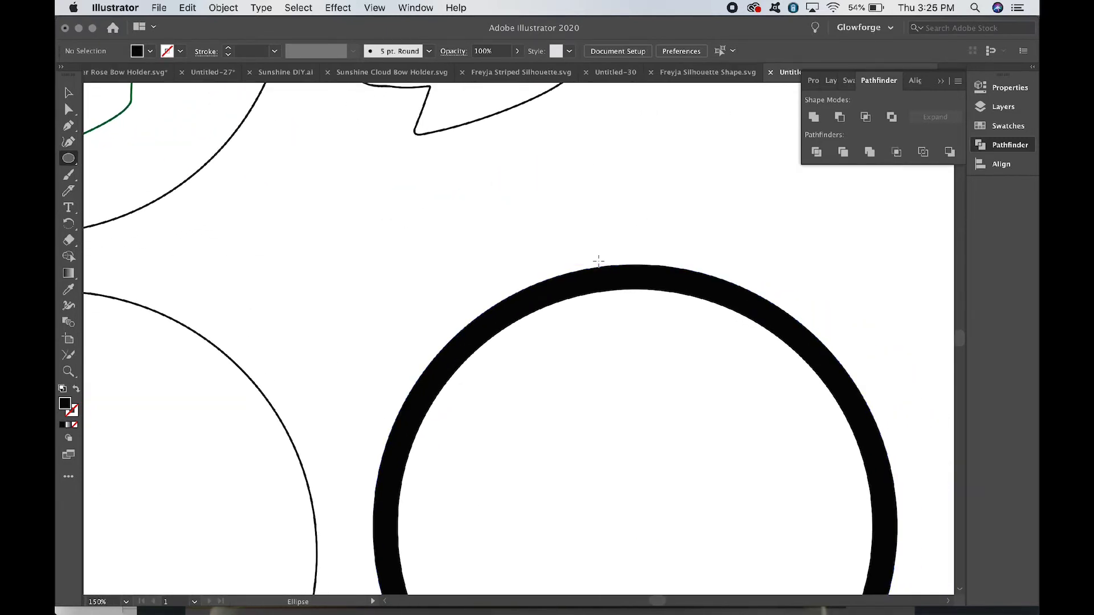
{"action": "left_click_drag", "start_coordinate": [615, 275], "coordinate": [628, 291]}
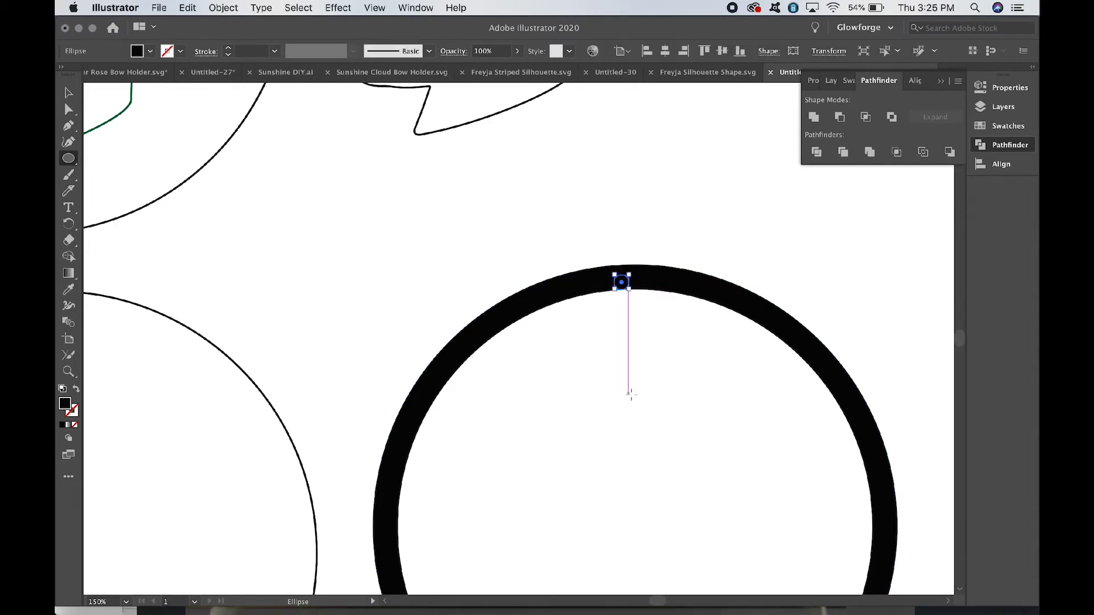
{"action": "left_click", "coordinate": [64, 97]}
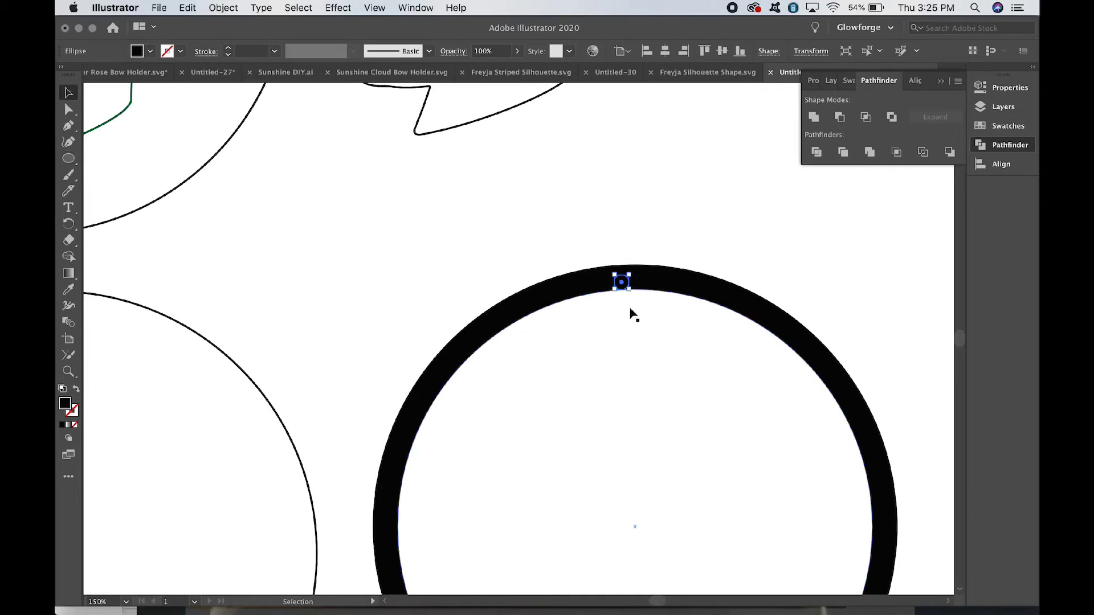
Nudge the small hole circle upward until it sits midway across the thickness of the ring's band
{"action": "left_click", "coordinate": [646, 341]}
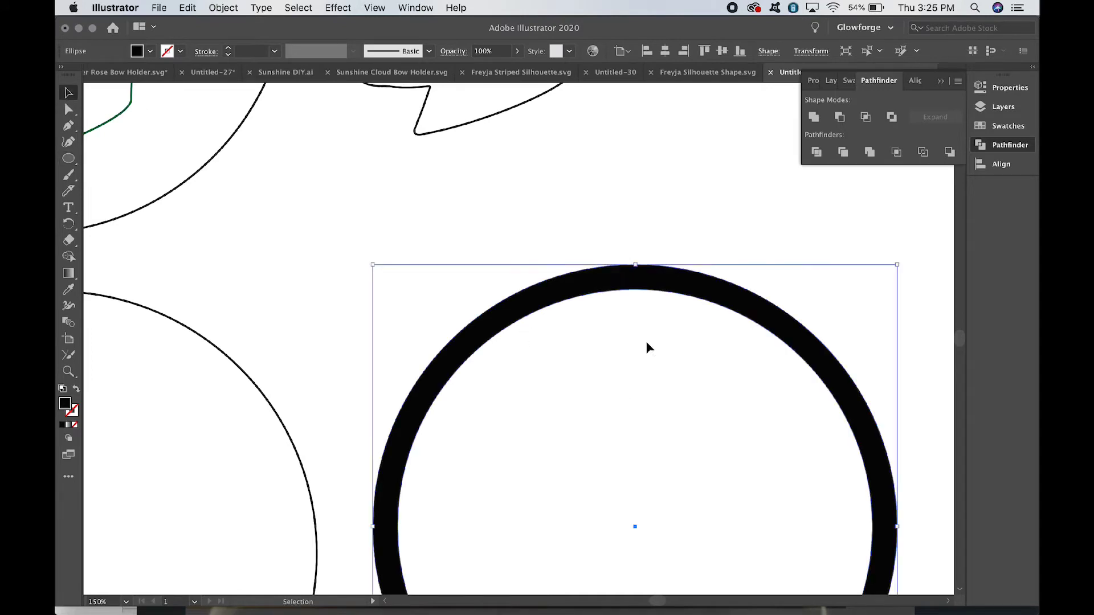
{"action": "left_click", "coordinate": [627, 285]}
{"action": "key", "text": "Up"}
{"action": "key", "text": "Up"}
{"action": "key", "text": "Up"}
{"action": "key", "text": "Up"}
{"action": "key", "text": "Up"}
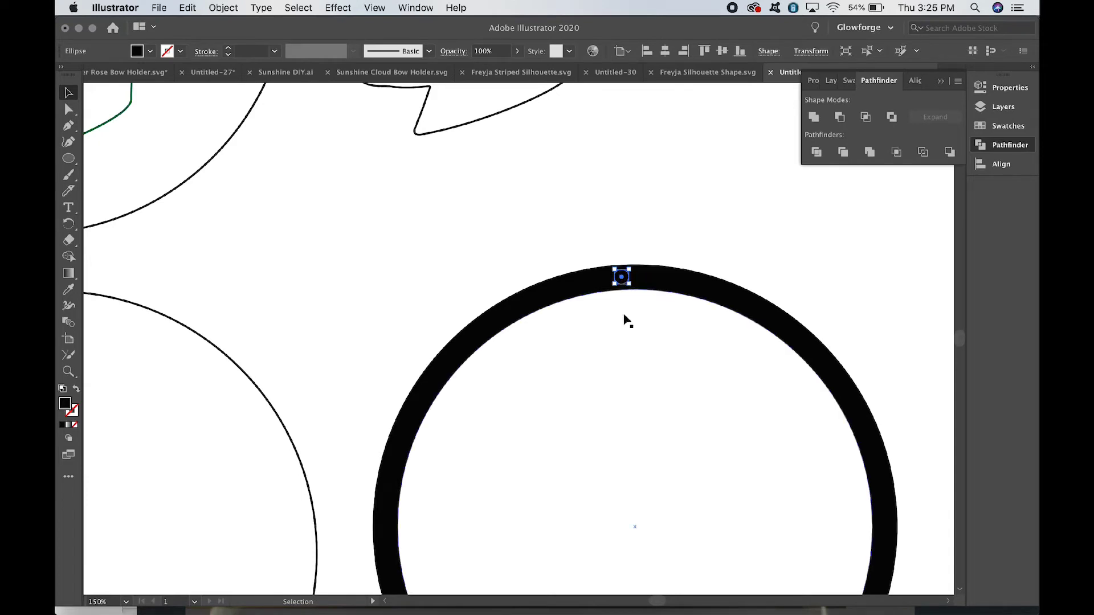
Fill the small hole circle with red to set it apart from the black ring
{"action": "left_click", "coordinate": [150, 52]}
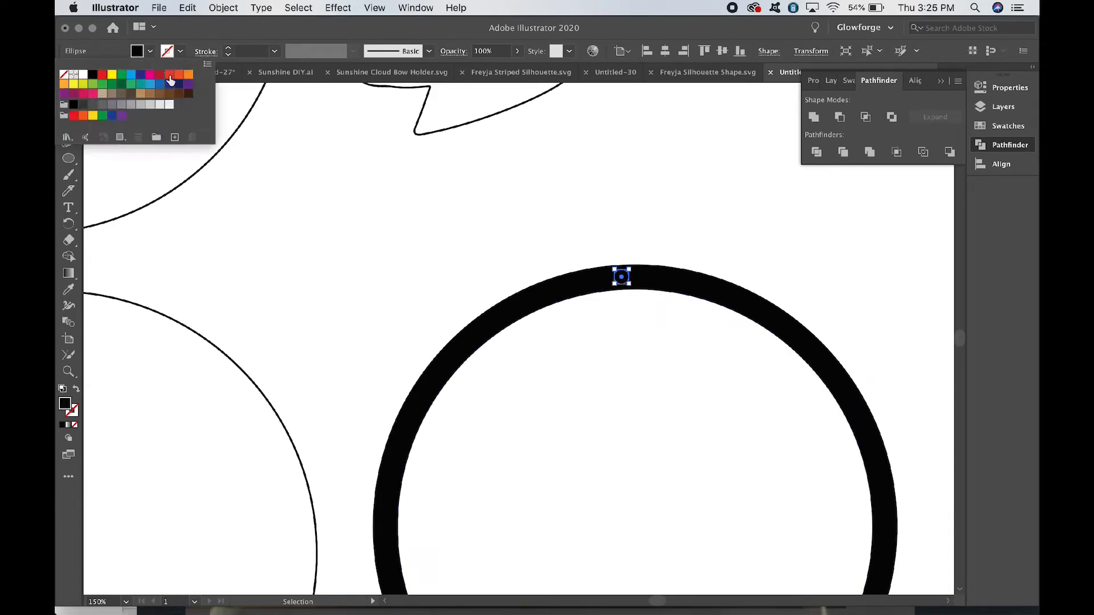
{"action": "left_click", "coordinate": [169, 74]}
{"action": "left_click", "coordinate": [435, 258]}
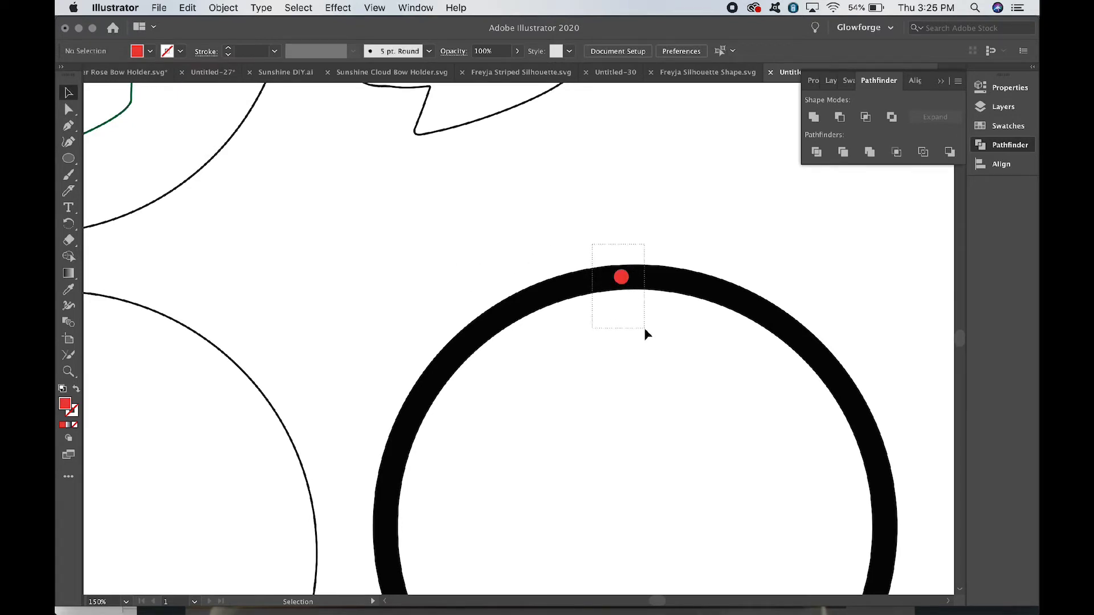
Align the red hole circle and the black ring to each other's horizontal center
{"action": "left_click_drag", "start_coordinate": [644, 329], "coordinate": [645, 329]}
{"action": "left_click", "coordinate": [224, 8]}
{"action": "mouse_move", "coordinate": [238, 52]}
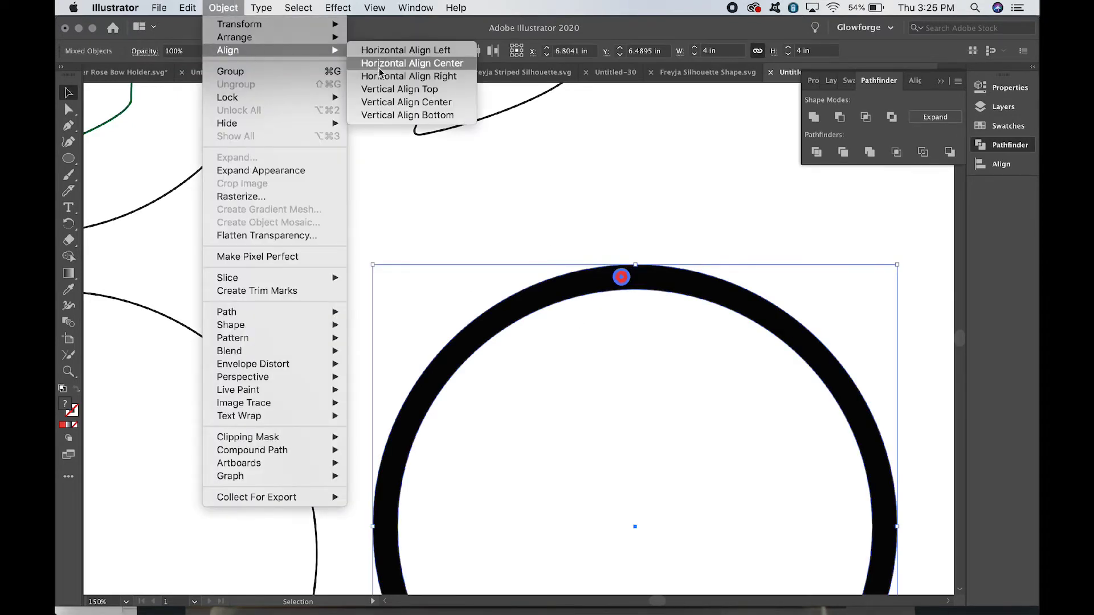
{"action": "left_click", "coordinate": [404, 68]}
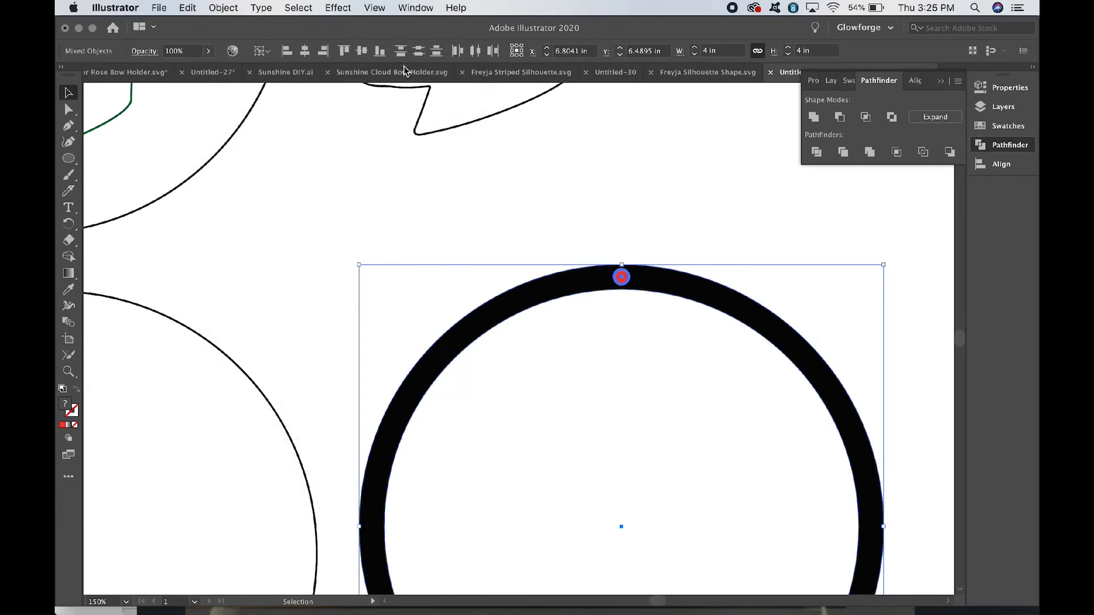
{"action": "left_click", "coordinate": [670, 226]}
Subtract the red circle from the black ring as a compound shape to cut the hanging hole
{"action": "scroll", "coordinate": [670, 226], "scroll_direction": "down", "scroll_amount": 2}
{"action": "scroll", "coordinate": [672, 231], "scroll_direction": "down", "scroll_amount": 2}
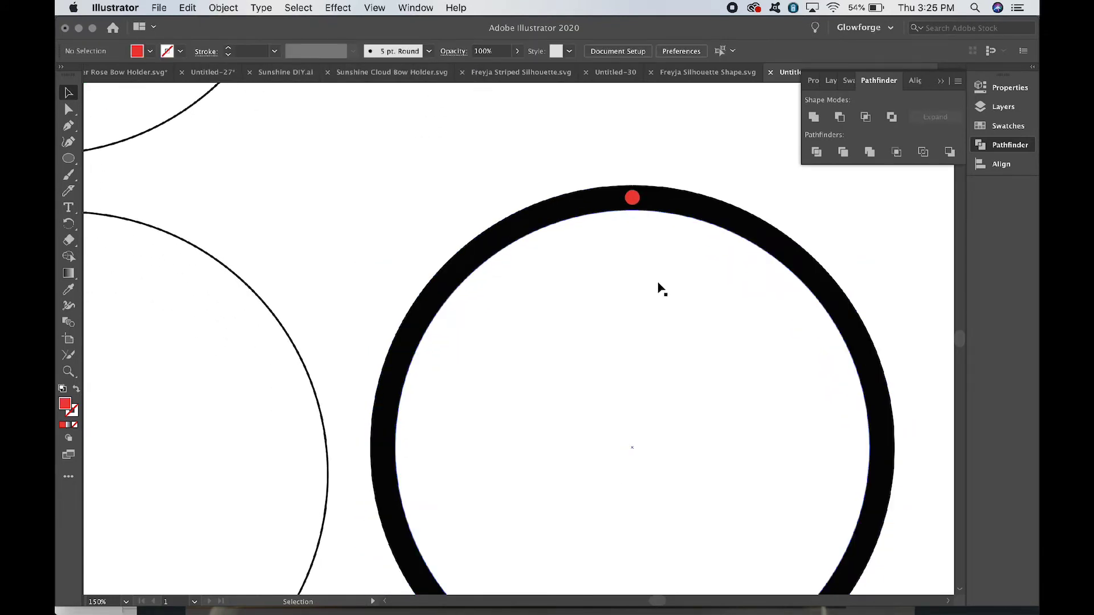
{"action": "left_click_drag", "start_coordinate": [592, 143], "coordinate": [655, 239]}
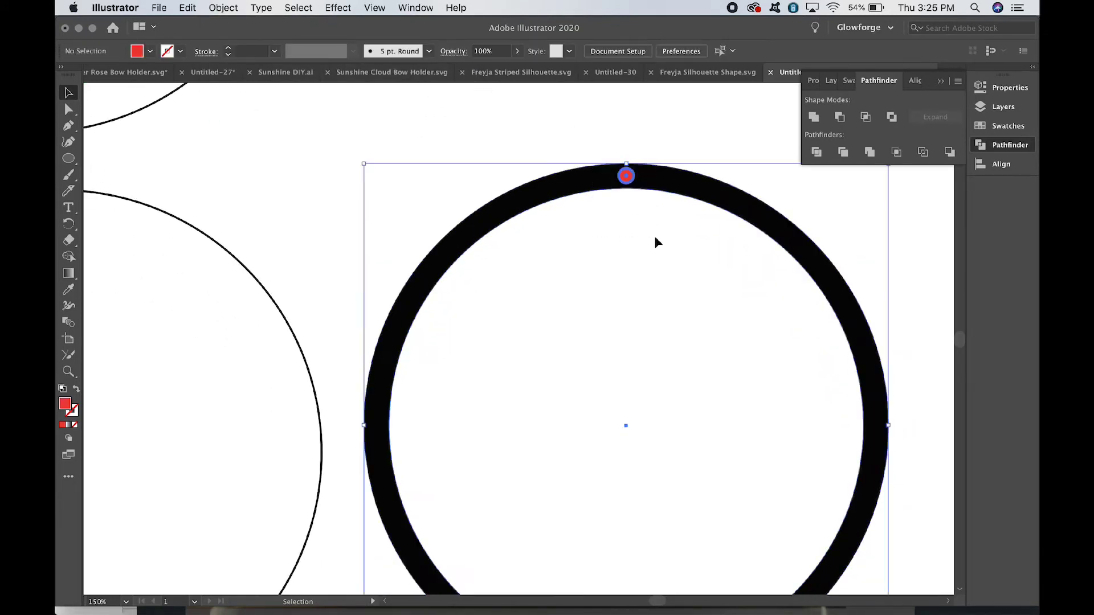
{"action": "left_click", "coordinate": [840, 117], "text": "alt"}
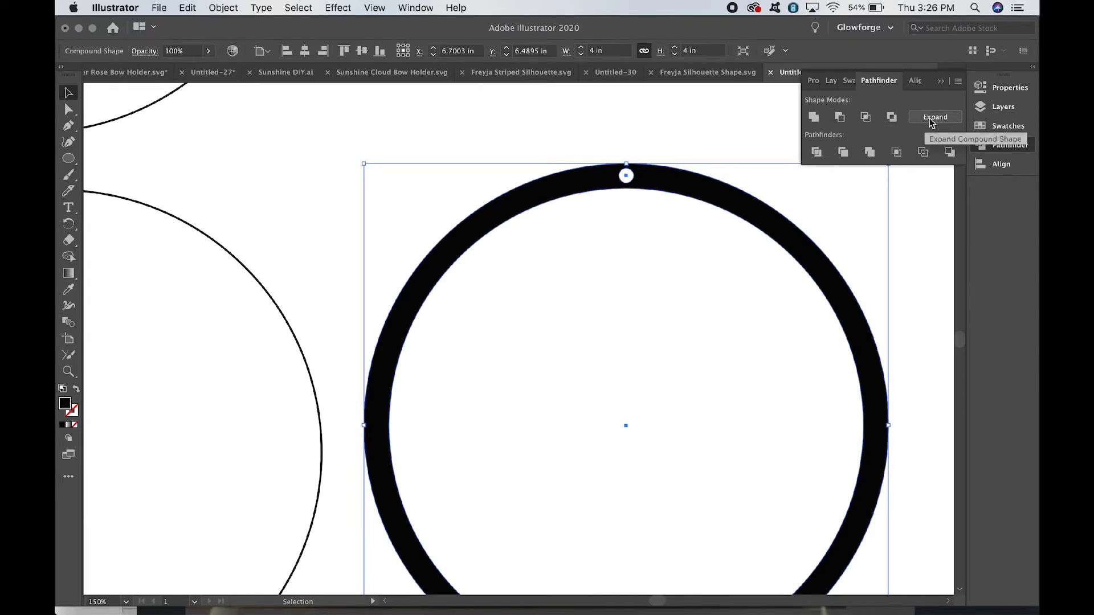
Swap the fill and stroke of the ring with its hanging hole so it has a black outline and no fill
{"action": "left_click", "coordinate": [707, 106]}
{"action": "left_click", "coordinate": [664, 187]}
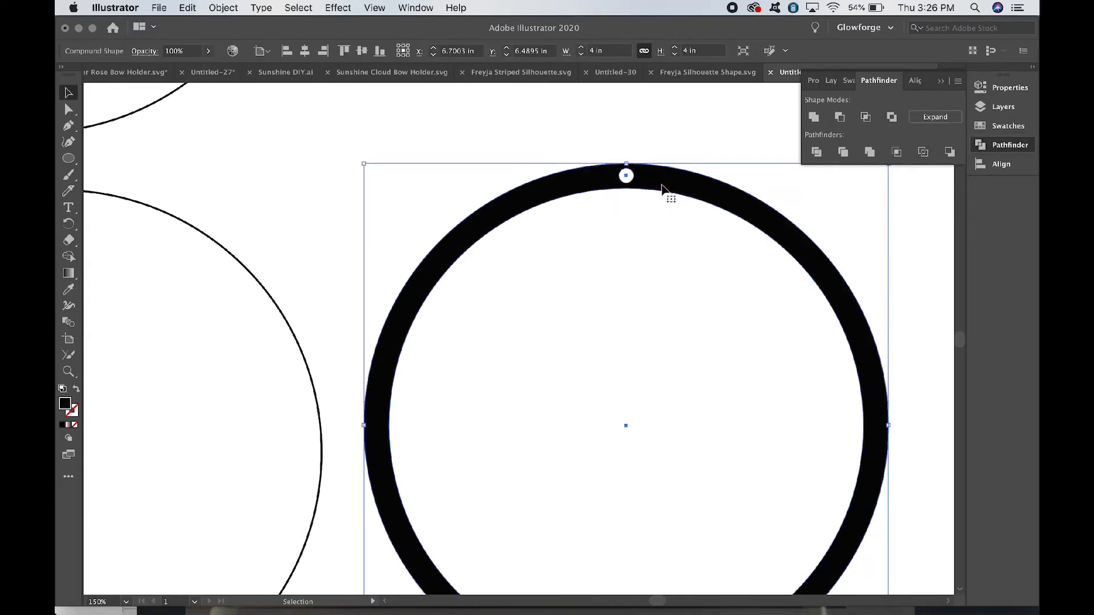
{"action": "left_click", "coordinate": [76, 389]}
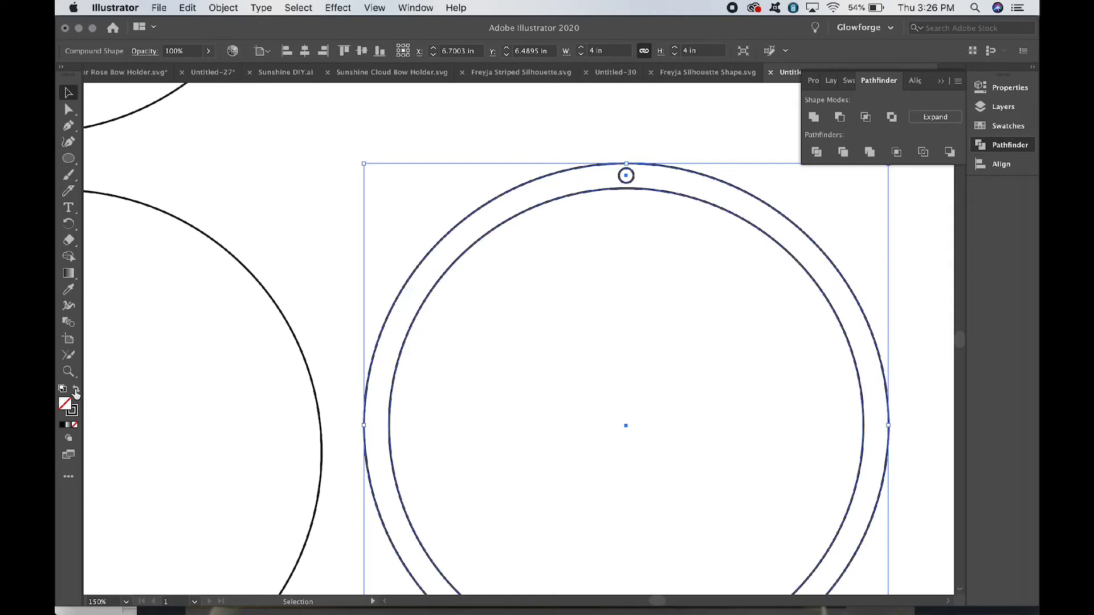
Draw a small outlined circle for a hanging hole in the empty space to the right of the ring
{"action": "left_click", "coordinate": [255, 224]}
{"action": "scroll", "coordinate": [390, 237], "scroll_direction": "down", "scroll_amount": 3}
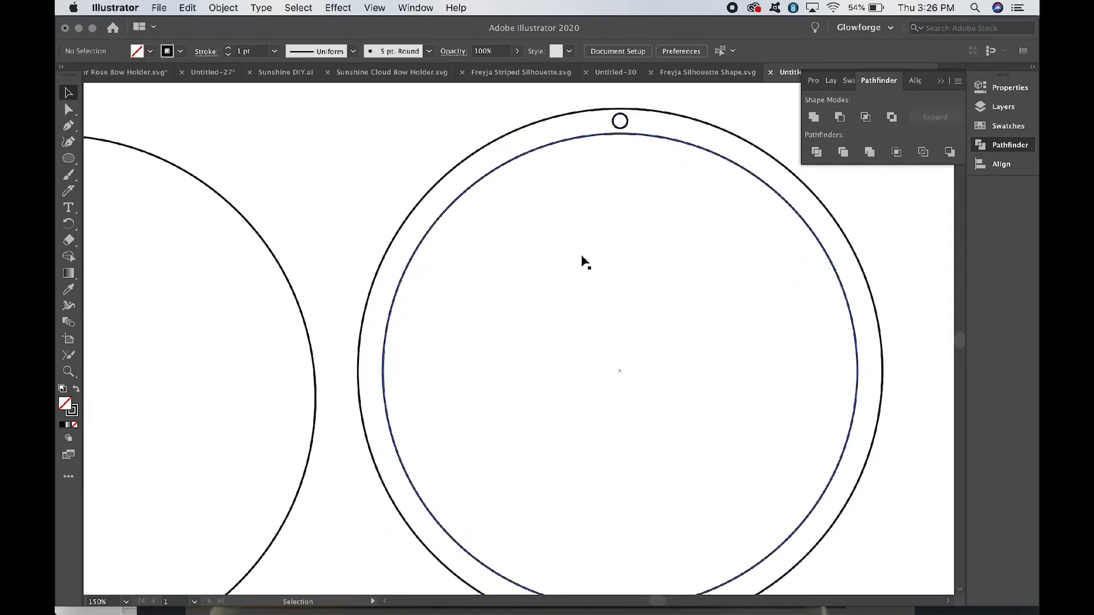
{"action": "scroll", "coordinate": [585, 262], "scroll_direction": "down", "scroll_amount": 1}
{"action": "key", "text": "super+minus"}
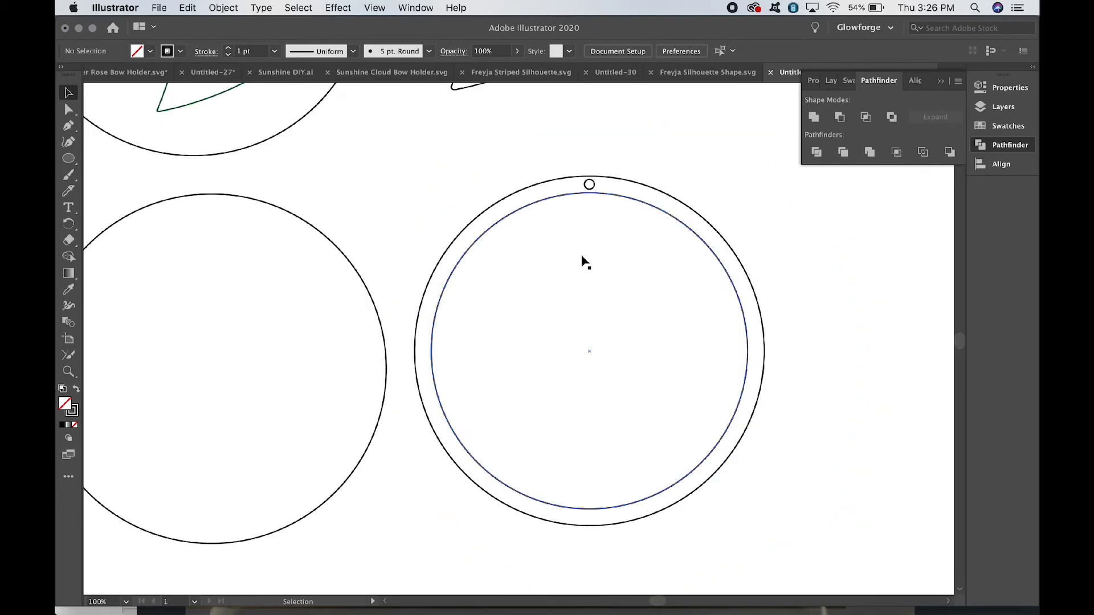
{"action": "key", "text": "super+minus"}
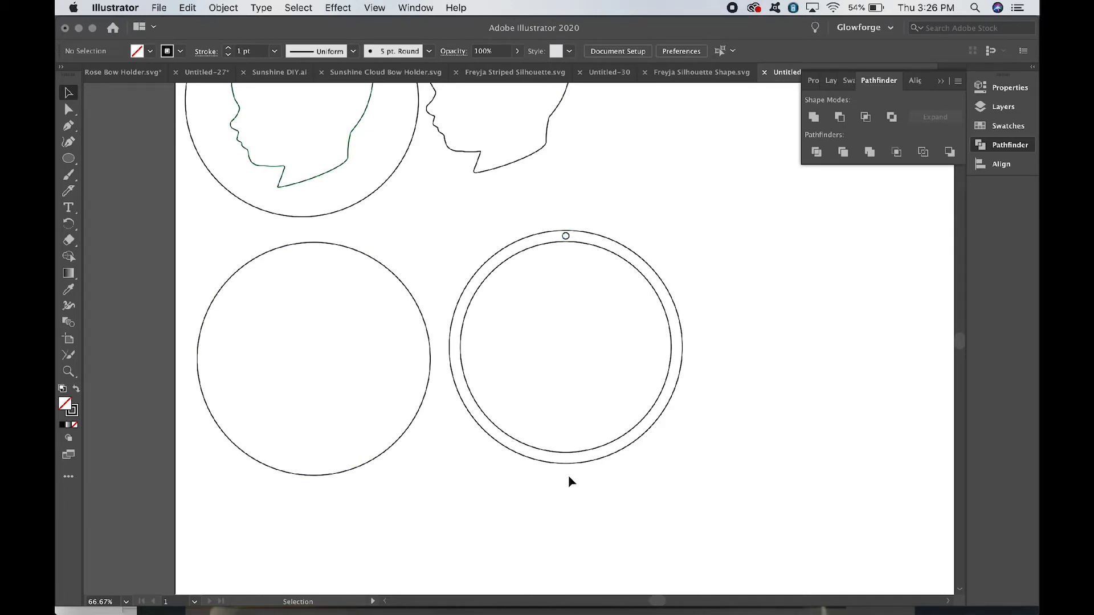
{"action": "left_click", "coordinate": [570, 239]}
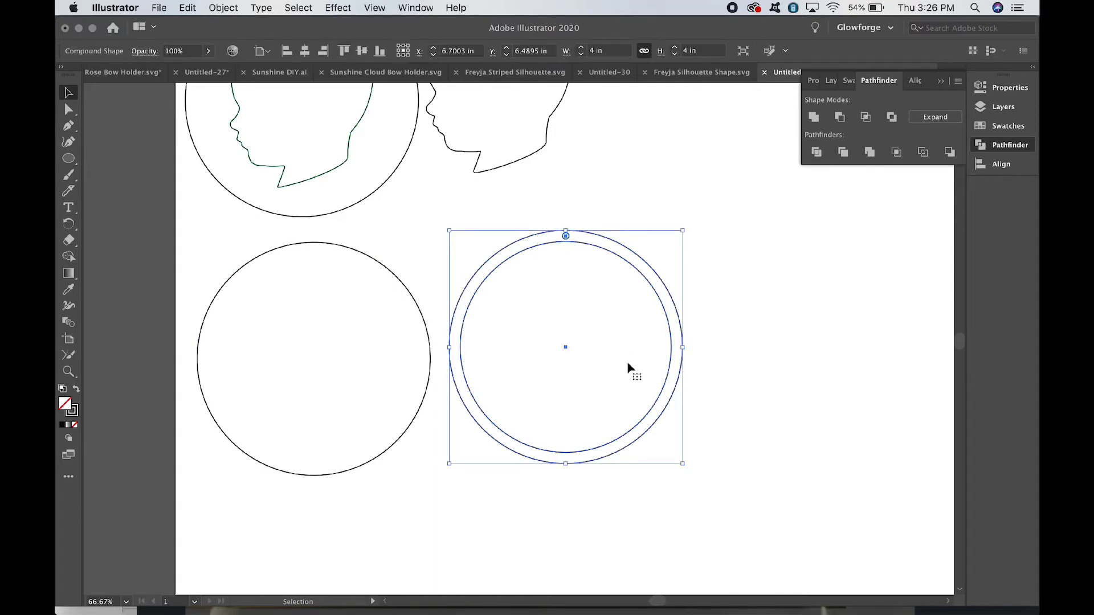
{"action": "left_click", "coordinate": [718, 378]}
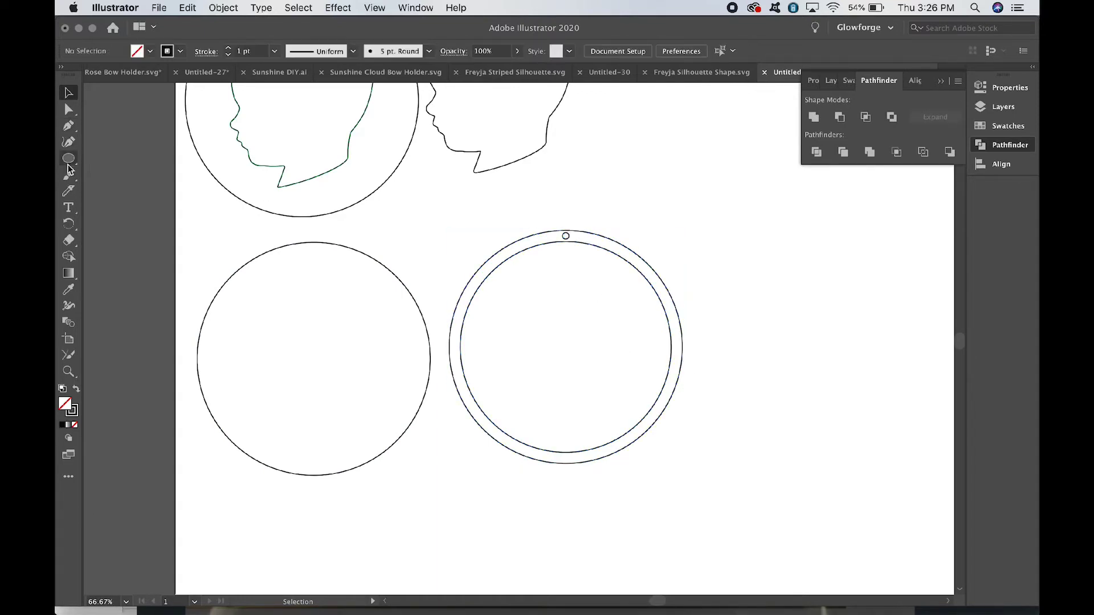
{"action": "left_click", "coordinate": [68, 160]}
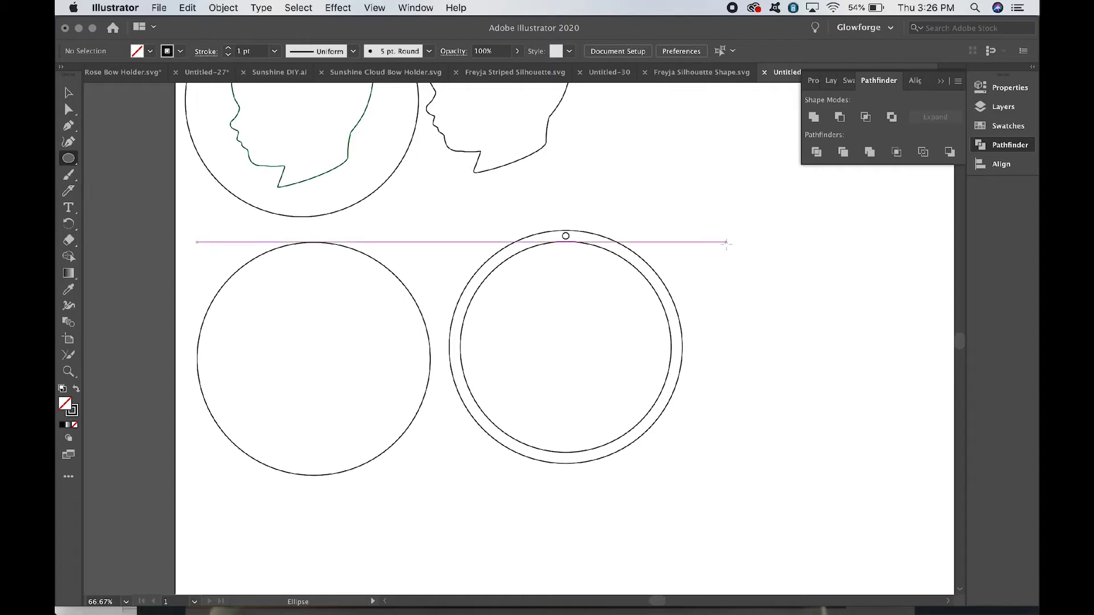
{"action": "left_click_drag", "start_coordinate": [727, 244], "coordinate": [731, 249]}
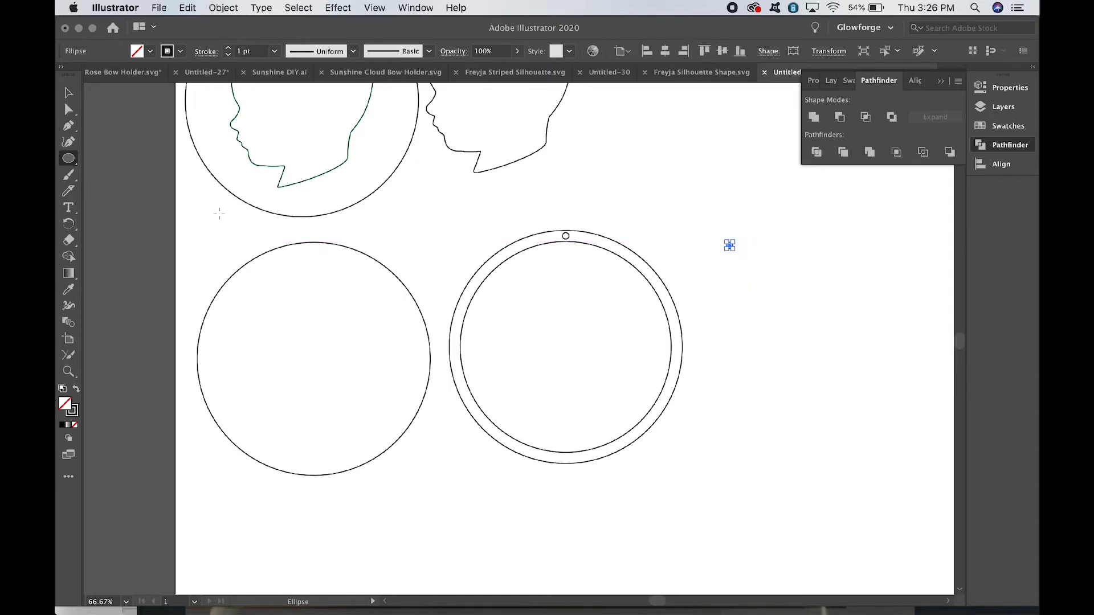
{"action": "left_click", "coordinate": [69, 93]}
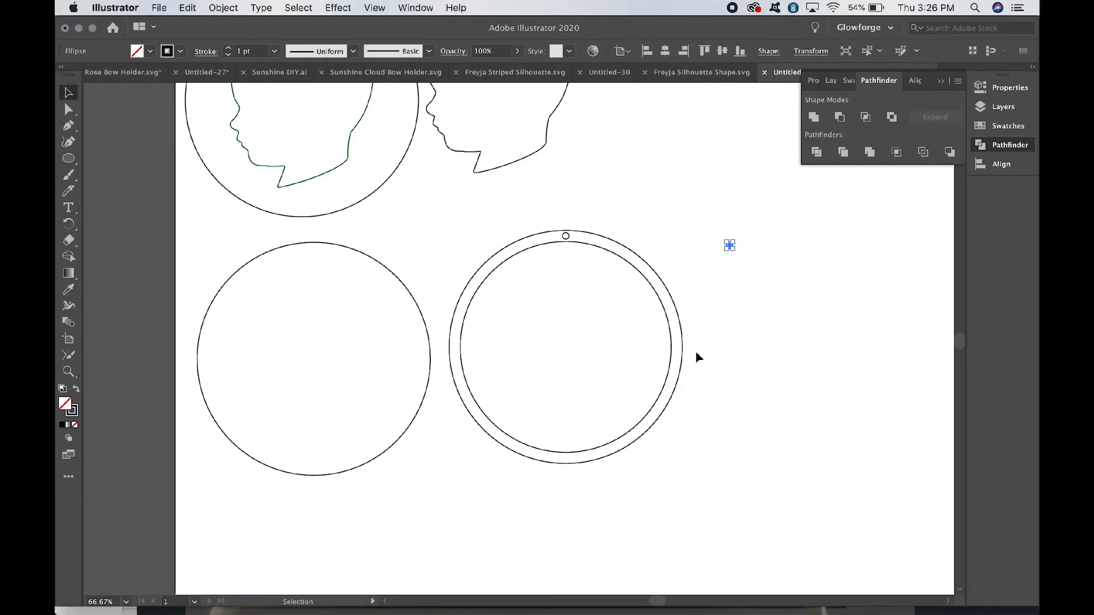
Move the small circle just inside the top edge of the backing circle
{"action": "key", "text": "super+equal"}
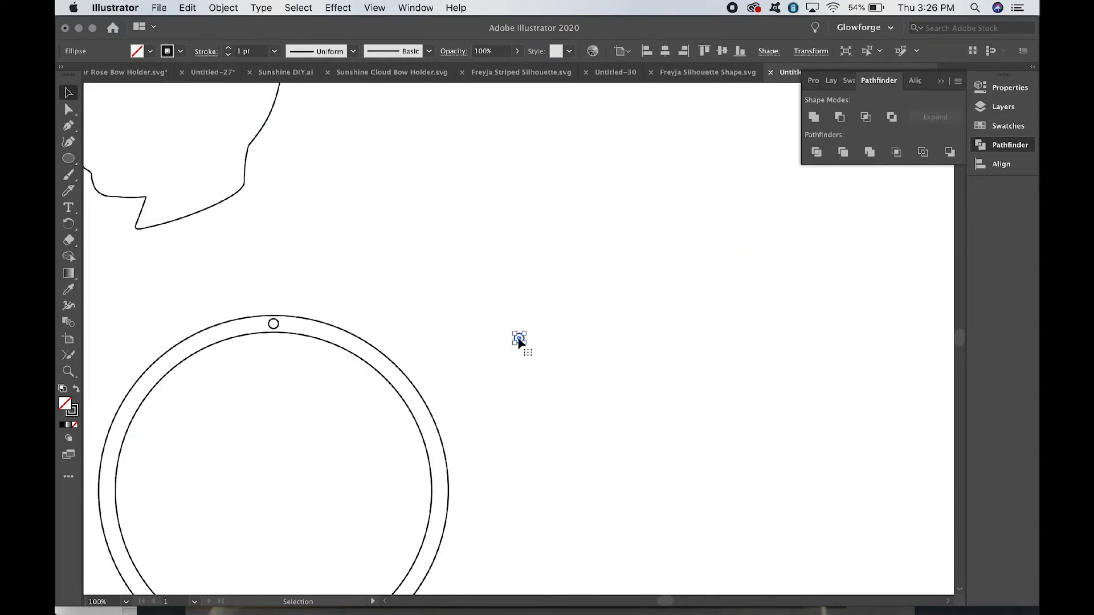
{"action": "left_click_drag", "start_coordinate": [519, 339], "coordinate": [222, 457]}
{"action": "scroll", "coordinate": [221, 457], "scroll_direction": "left", "scroll_amount": 5}
{"action": "scroll", "coordinate": [221, 456], "scroll_direction": "left", "scroll_amount": 10}
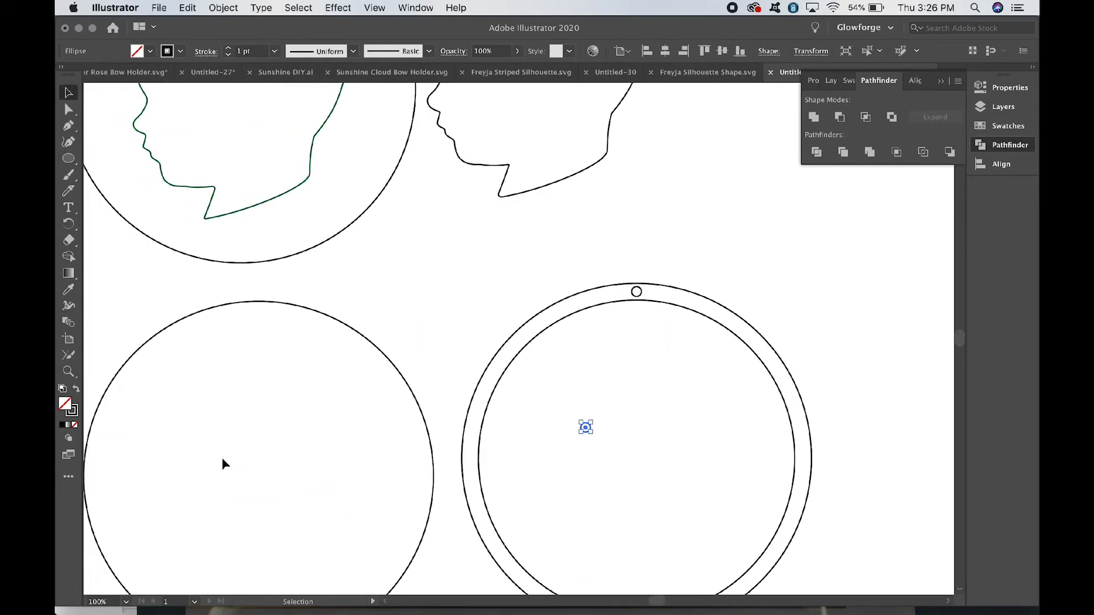
{"action": "scroll", "coordinate": [625, 481], "scroll_direction": "down", "scroll_amount": 2}
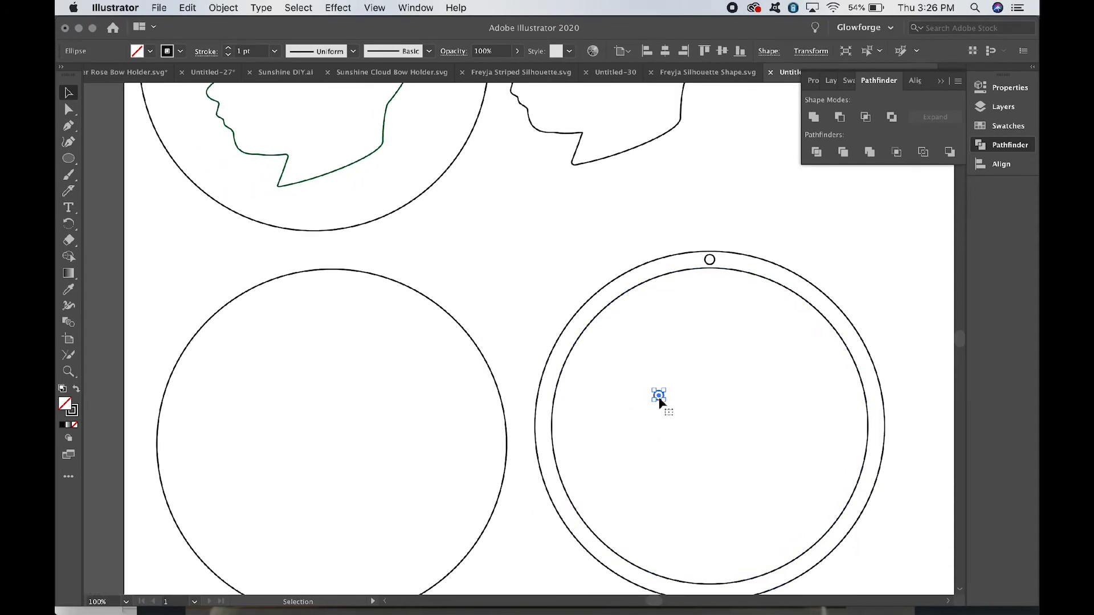
{"action": "left_click_drag", "start_coordinate": [658, 397], "coordinate": [323, 280]}
{"action": "left_click", "coordinate": [369, 355]}
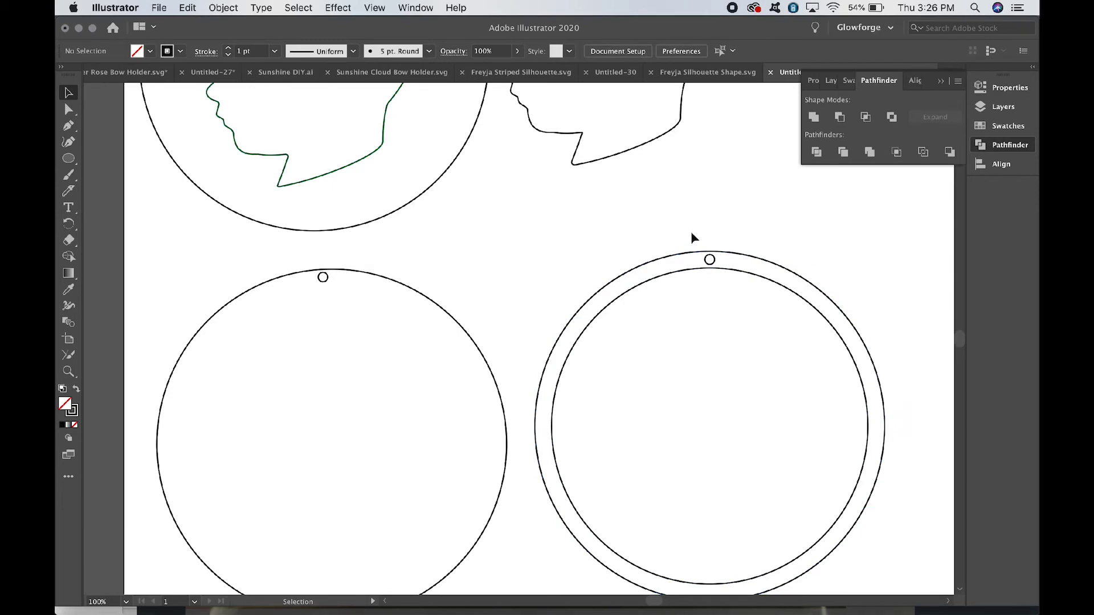
Lay the ring over the backing circle as a template and nudge the small circle right onto the ring's hanging hole
{"action": "left_click_drag", "start_coordinate": [695, 254], "coordinate": [318, 273]}
{"action": "left_click", "coordinate": [598, 271]}
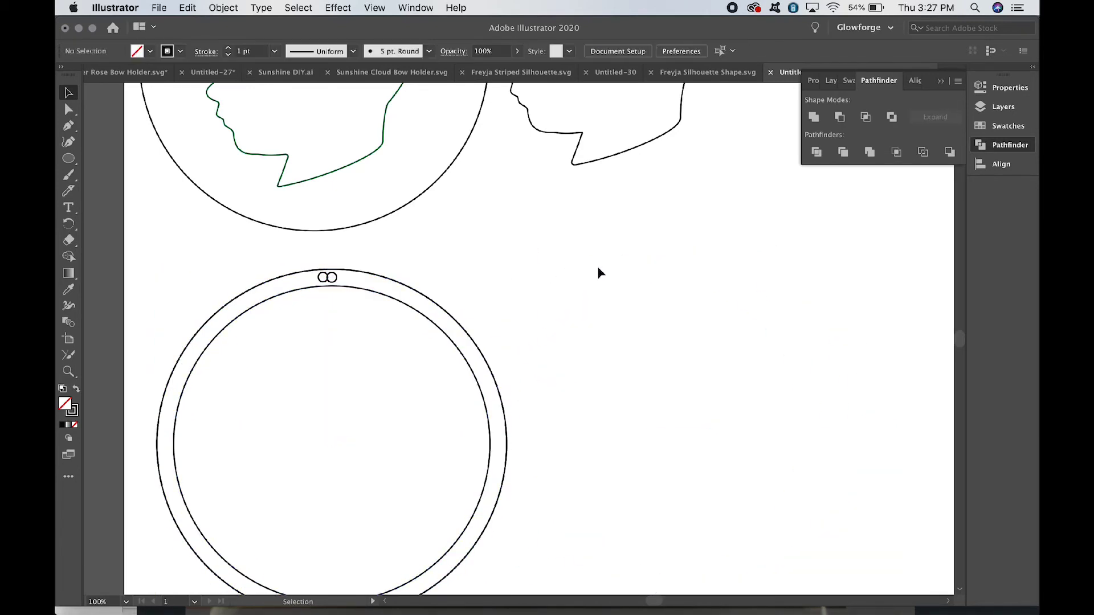
{"action": "left_click", "coordinate": [324, 281]}
{"action": "key", "text": "Right"}
{"action": "key", "text": "Right"}
{"action": "key", "text": "Right"}
{"action": "key", "text": "Right"}
{"action": "key", "text": "Right"}
{"action": "key", "text": "Right"}
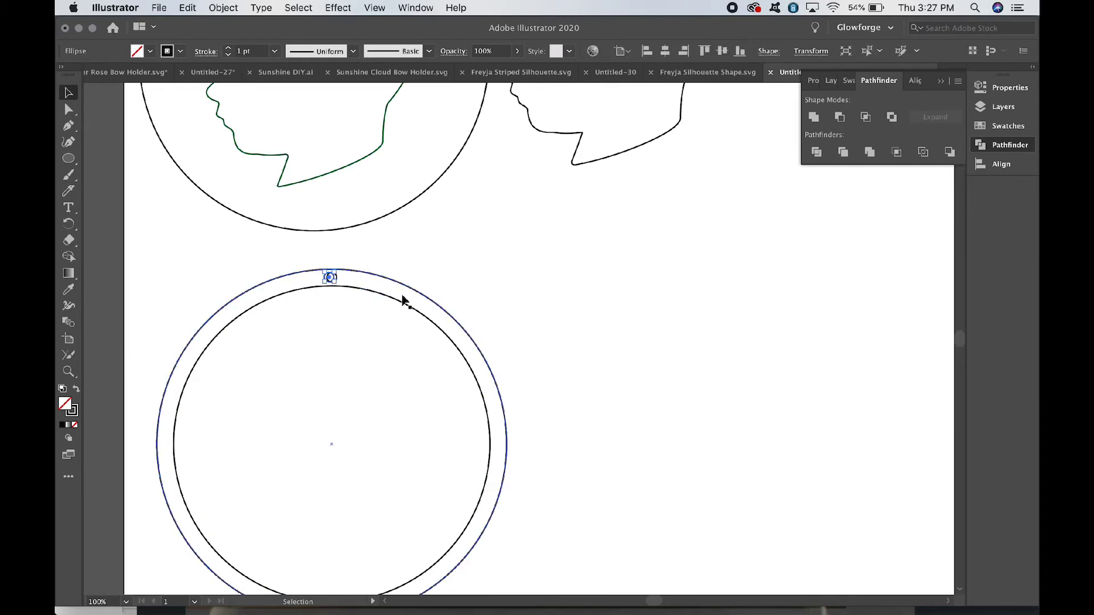
{"action": "key", "text": "Right"}
{"action": "left_click", "coordinate": [402, 301], "text": "shift"}
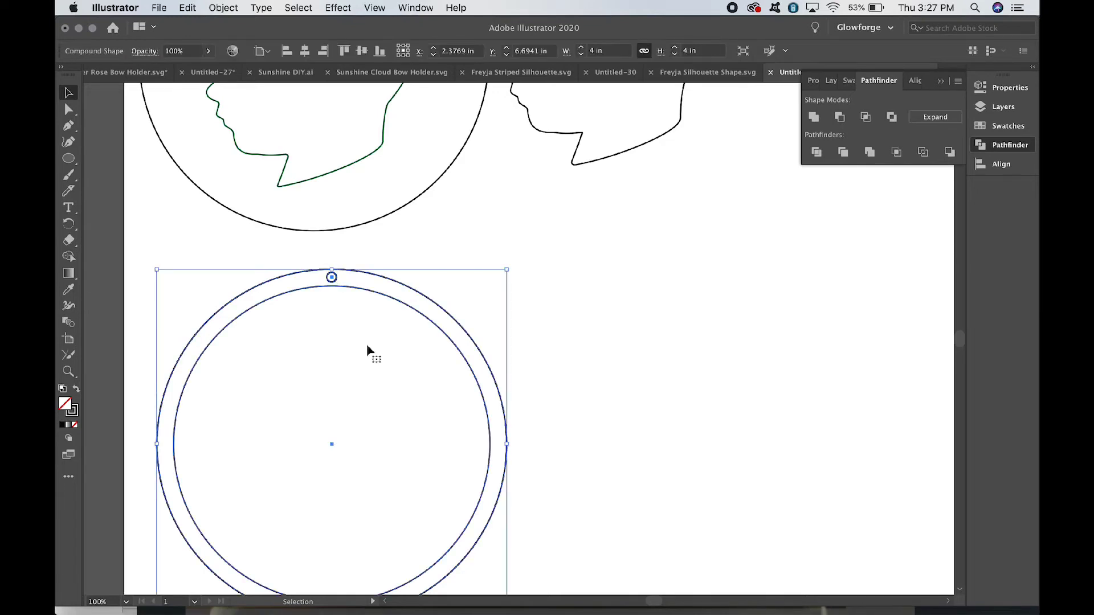
{"action": "left_click", "coordinate": [484, 265]}
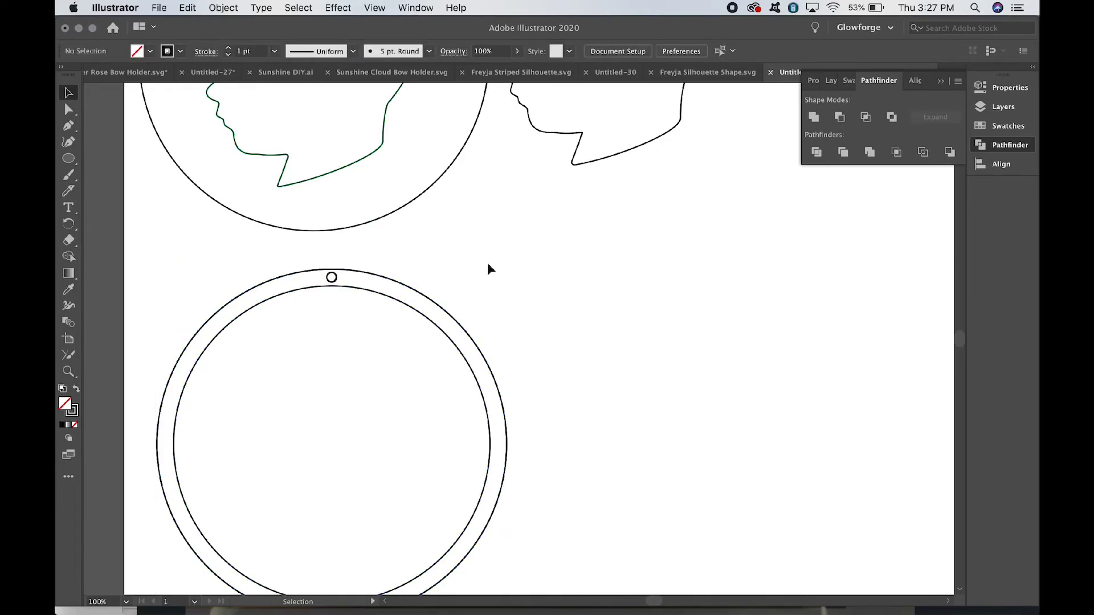
Set the small circle's stroke to orange to tell it apart from the ring's black hole
{"action": "scroll", "coordinate": [488, 264], "scroll_direction": "up", "scroll_amount": 5}
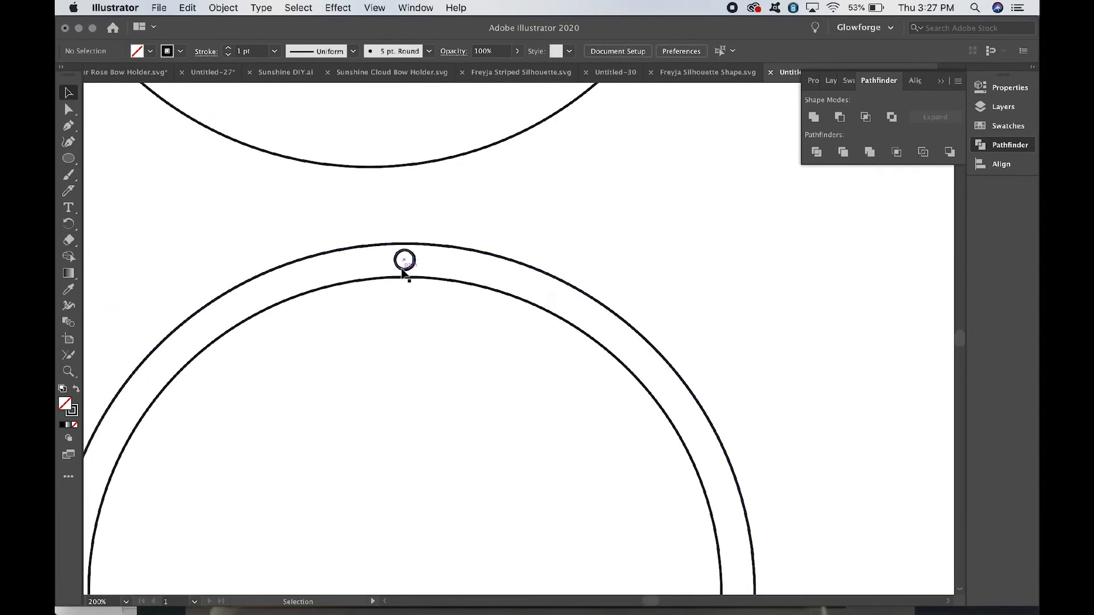
{"action": "scroll", "coordinate": [402, 274], "scroll_direction": "up", "scroll_amount": 4}
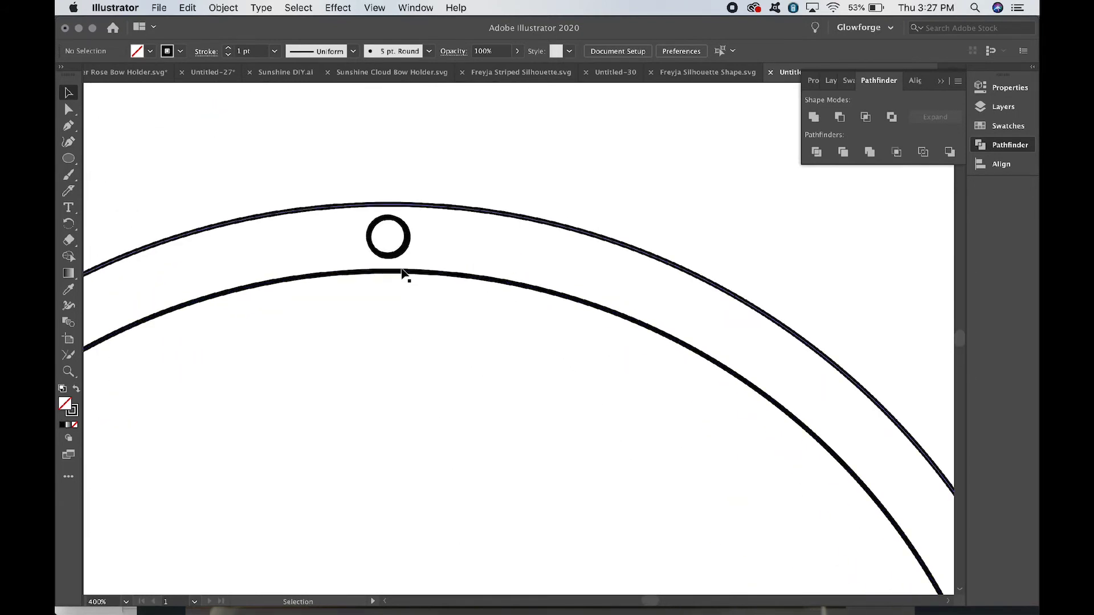
{"action": "scroll", "coordinate": [403, 274], "scroll_direction": "up", "scroll_amount": 4}
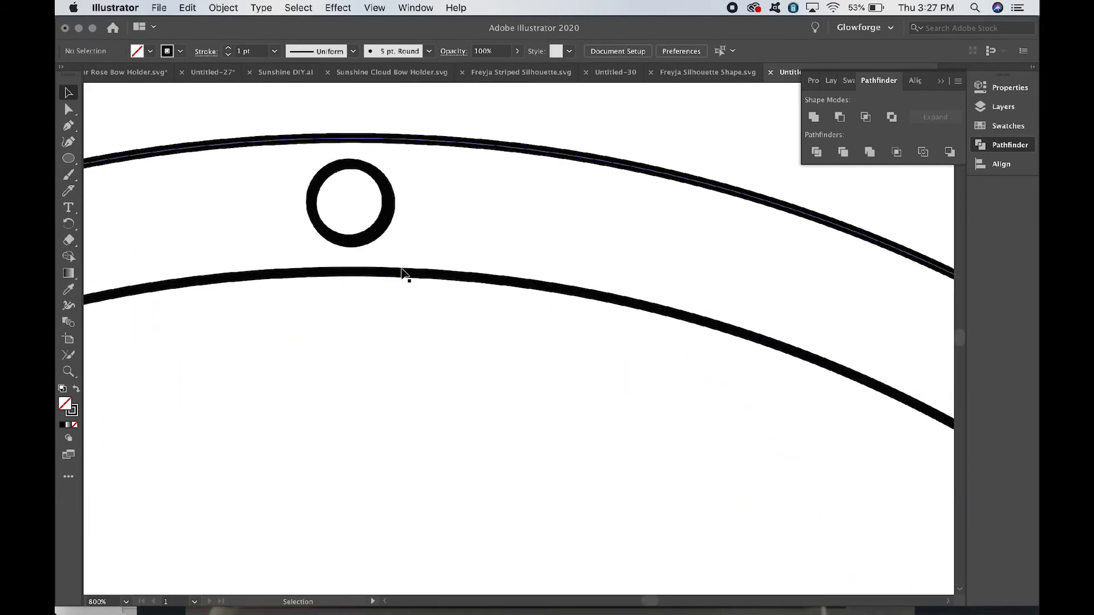
{"action": "left_click", "coordinate": [377, 228]}
{"action": "left_click", "coordinate": [180, 51]}
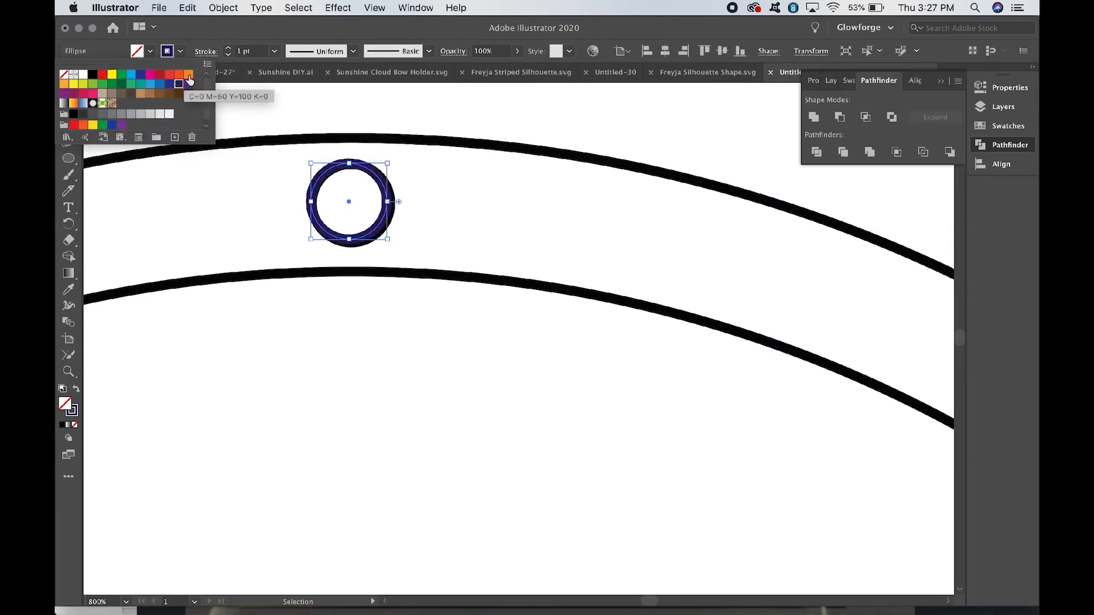
{"action": "left_click", "coordinate": [188, 75]}
{"action": "left_click", "coordinate": [420, 391]}
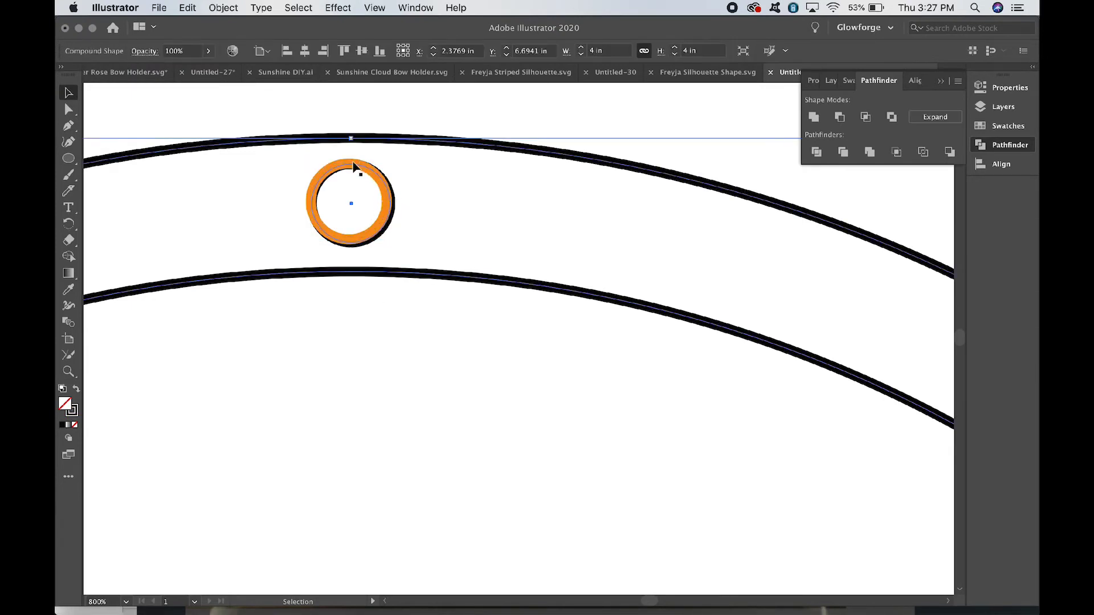
{"action": "left_click", "coordinate": [303, 115]}
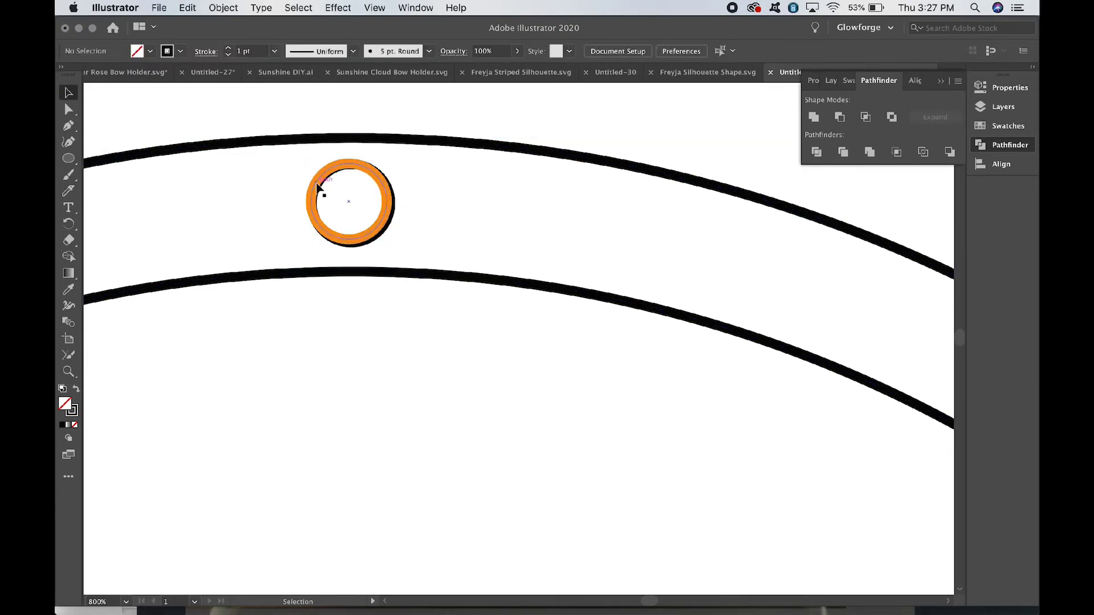
Shift the orange circle slightly downward to match it more closely to the ring's hanging hole
{"action": "left_click", "coordinate": [312, 199]}
{"action": "key", "text": "Right"}
{"action": "key", "text": "Right"}
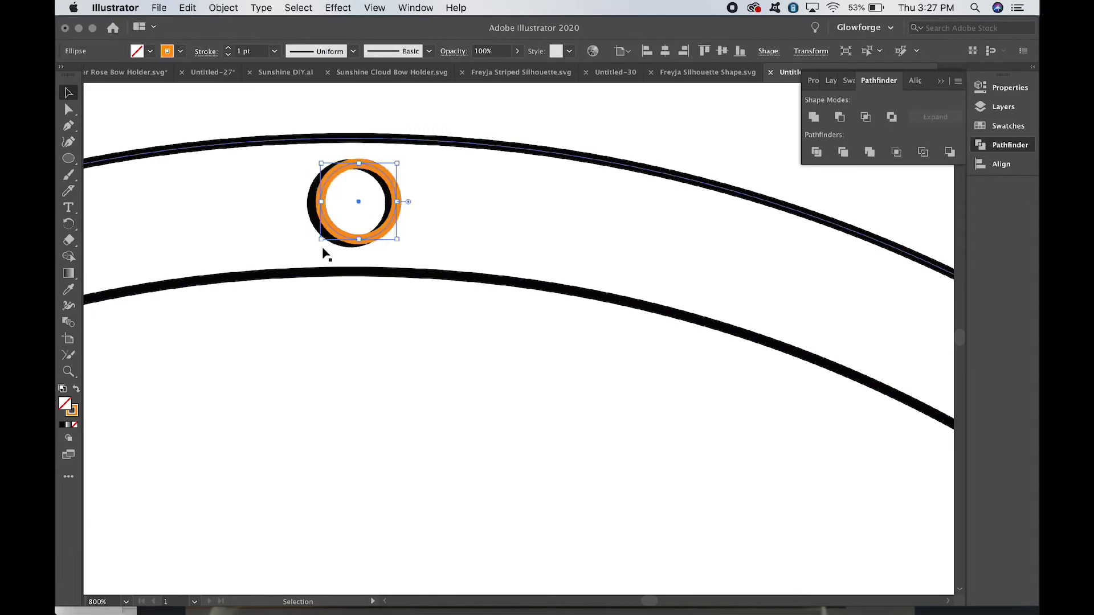
{"action": "key", "text": "Left"}
{"action": "key", "text": "Left"}
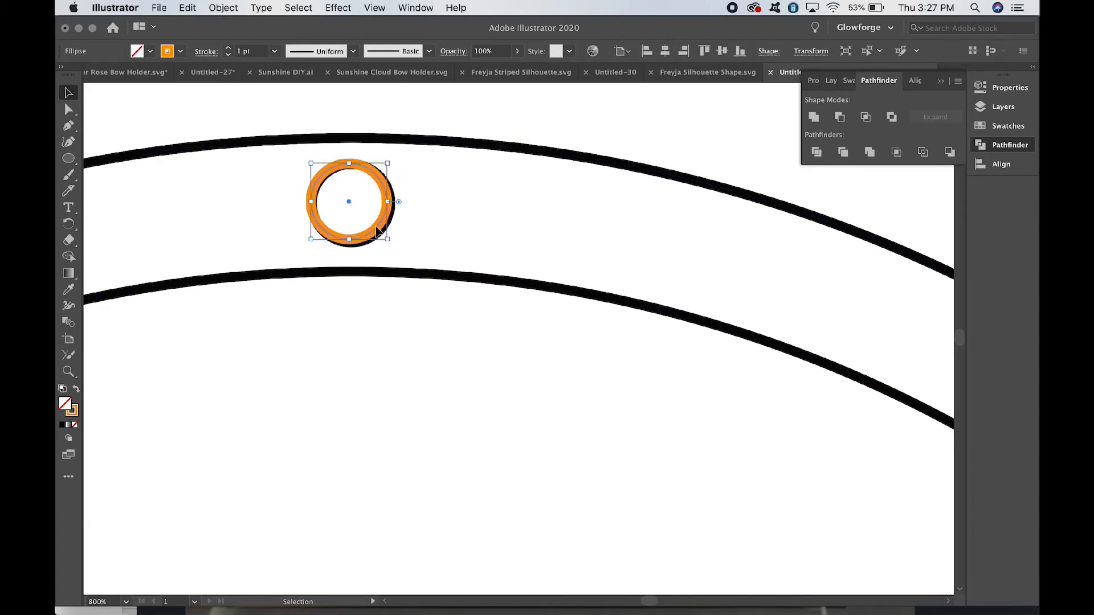
{"action": "left_click_drag", "start_coordinate": [379, 233], "coordinate": [382, 240]}
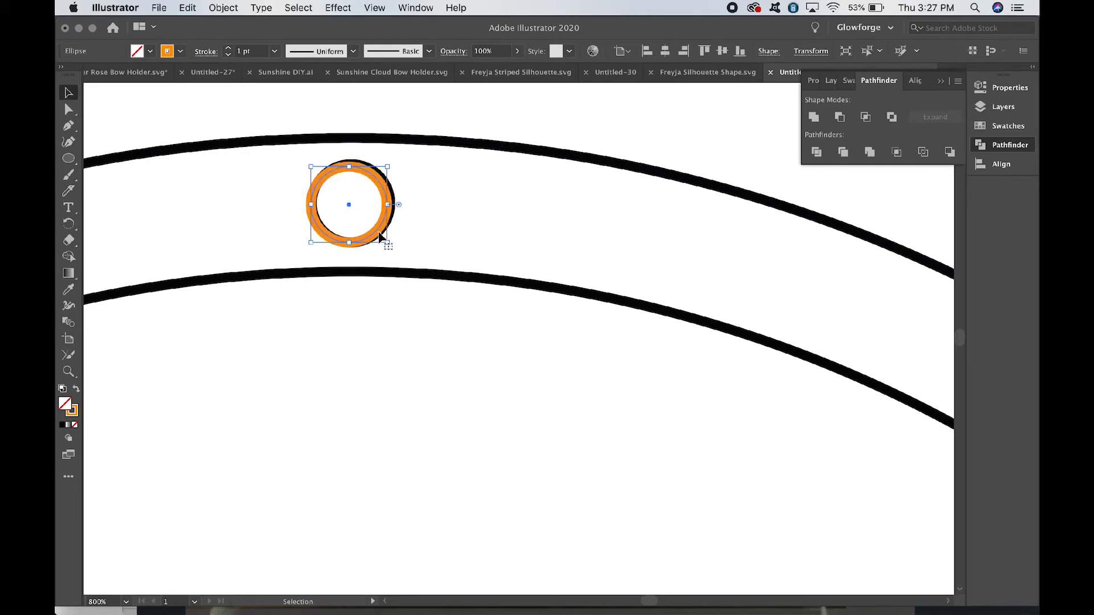
{"action": "left_click", "coordinate": [382, 240]}
{"action": "left_click", "coordinate": [447, 100]}
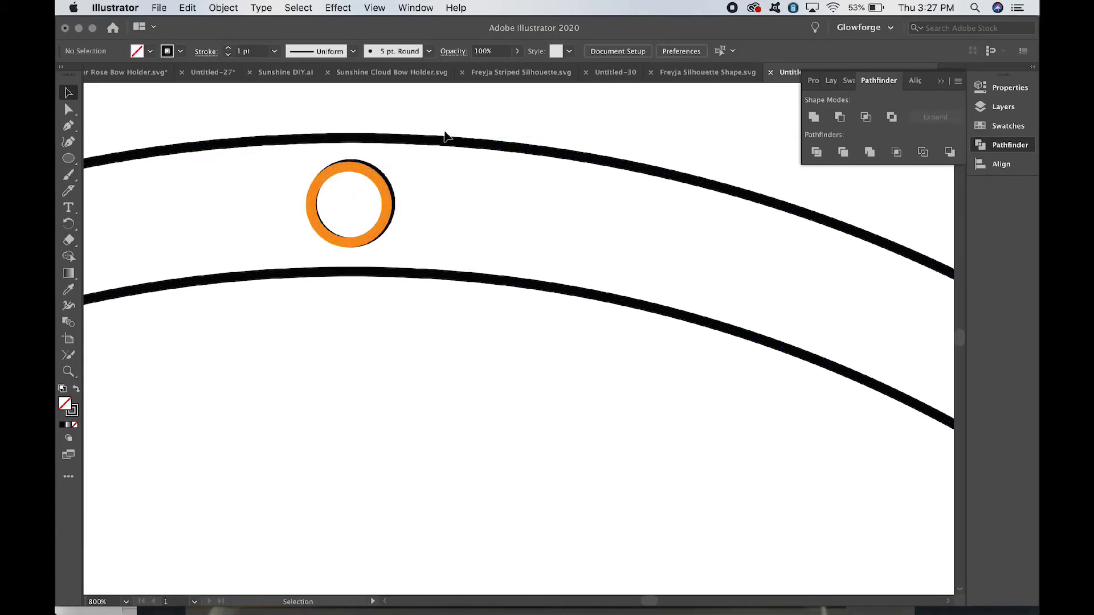
Set the orange hole circle's stroke back to black
{"action": "key", "text": "super+1"}
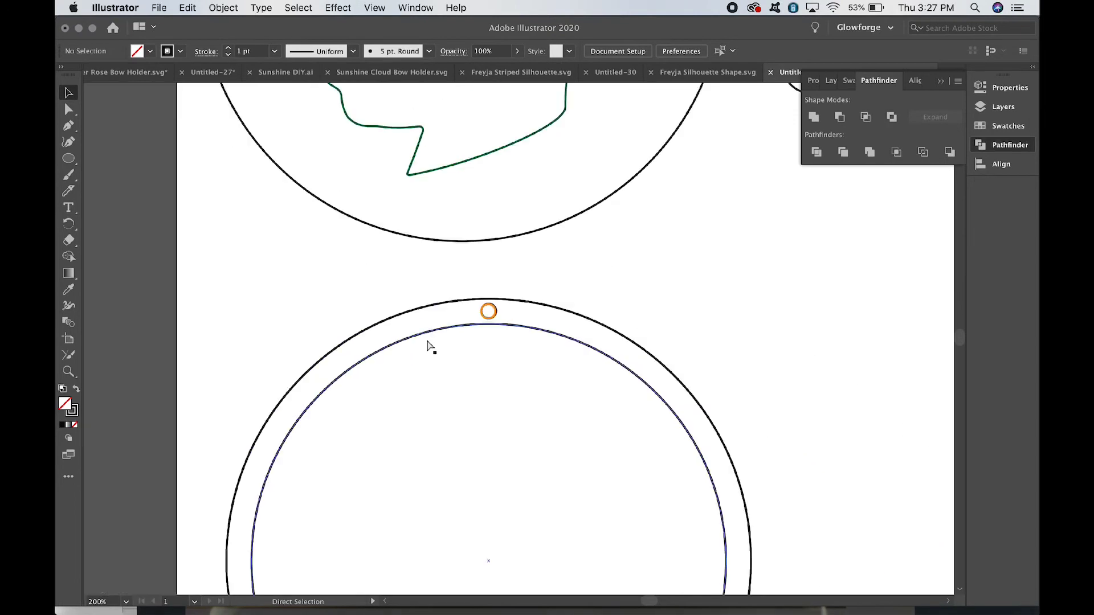
{"action": "left_click", "coordinate": [500, 323]}
{"action": "left_click", "coordinate": [175, 54]}
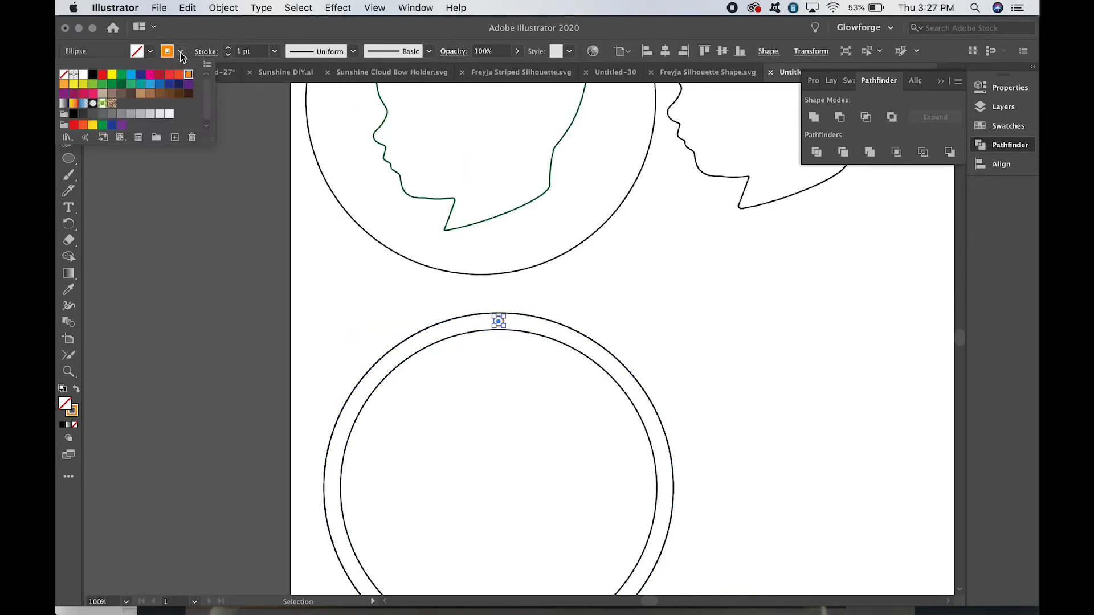
{"action": "left_click", "coordinate": [94, 77]}
{"action": "left_click", "coordinate": [336, 285]}
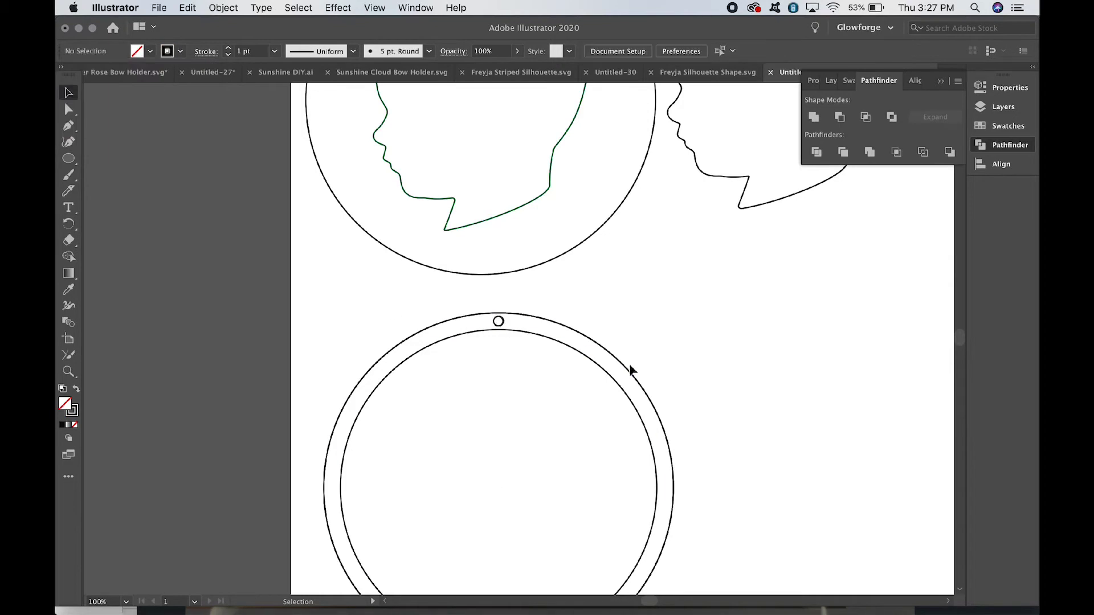
Move the ring off the backing circle into the free space to its right, leaving the hole circle in place
{"action": "left_click_drag", "start_coordinate": [644, 393], "coordinate": [809, 376]}
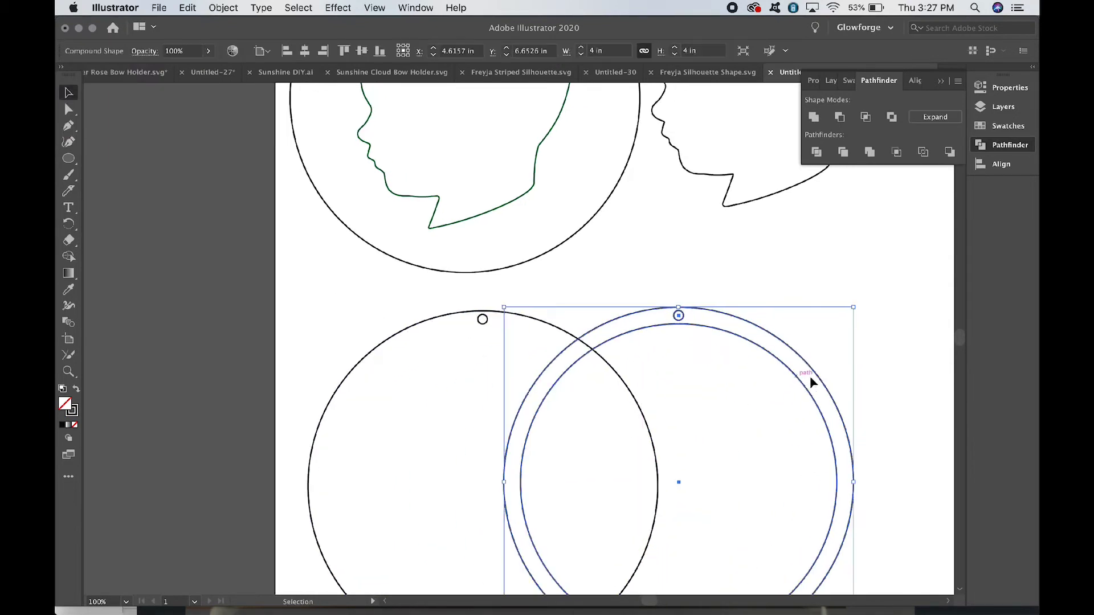
{"action": "scroll", "coordinate": [809, 376], "scroll_direction": "down", "scroll_amount": 5}
{"action": "scroll", "coordinate": [809, 376], "scroll_direction": "right", "scroll_amount": 5}
{"action": "left_click_drag", "start_coordinate": [738, 369], "coordinate": [908, 337]}
{"action": "scroll", "coordinate": [877, 374], "scroll_direction": "down", "scroll_amount": 3}
{"action": "scroll", "coordinate": [877, 374], "scroll_direction": "left", "scroll_amount": 1}
{"action": "scroll", "coordinate": [812, 540], "scroll_direction": "up", "scroll_amount": 2}
{"action": "scroll", "coordinate": [812, 539], "scroll_direction": "right", "scroll_amount": 1}
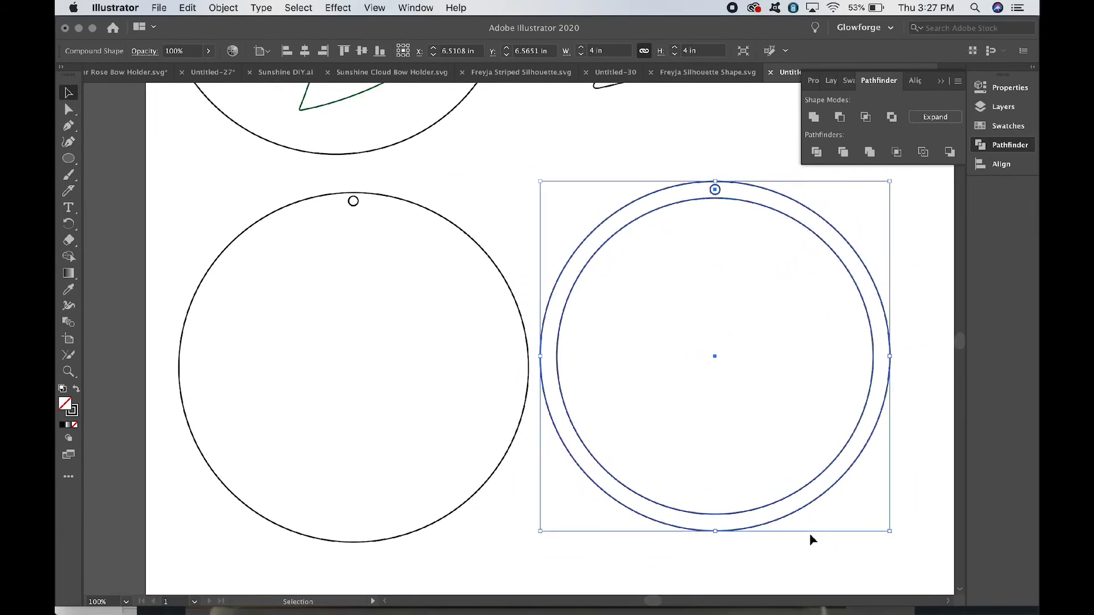
{"action": "key", "text": "super+minus"}
{"action": "key", "text": "super+minus"}
{"action": "left_click", "coordinate": [390, 479]}
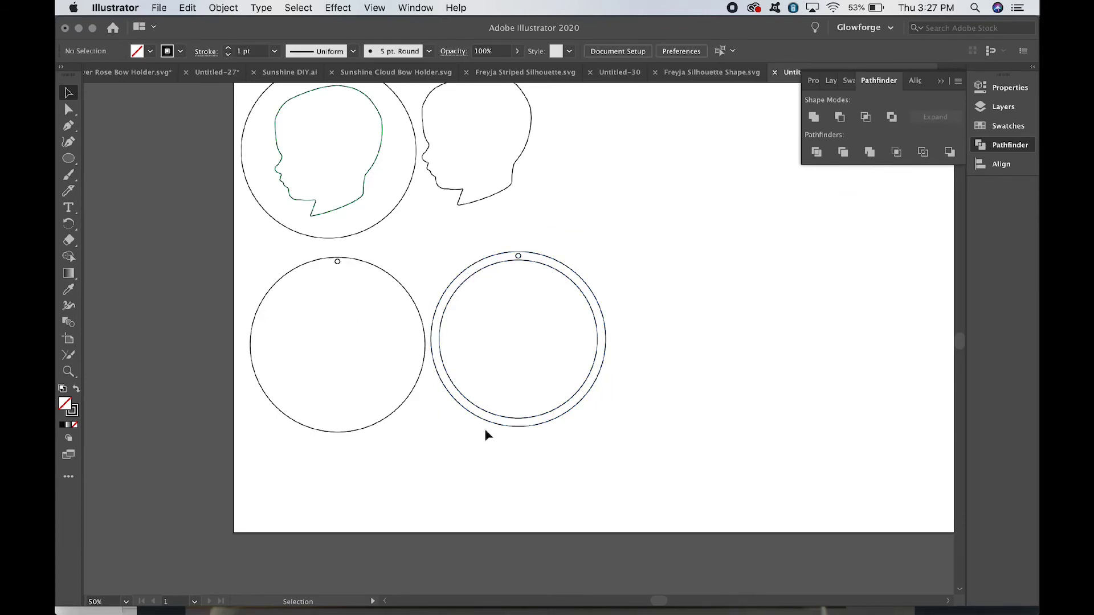
{"action": "left_click", "coordinate": [497, 310]}
{"action": "left_click", "coordinate": [625, 211]}
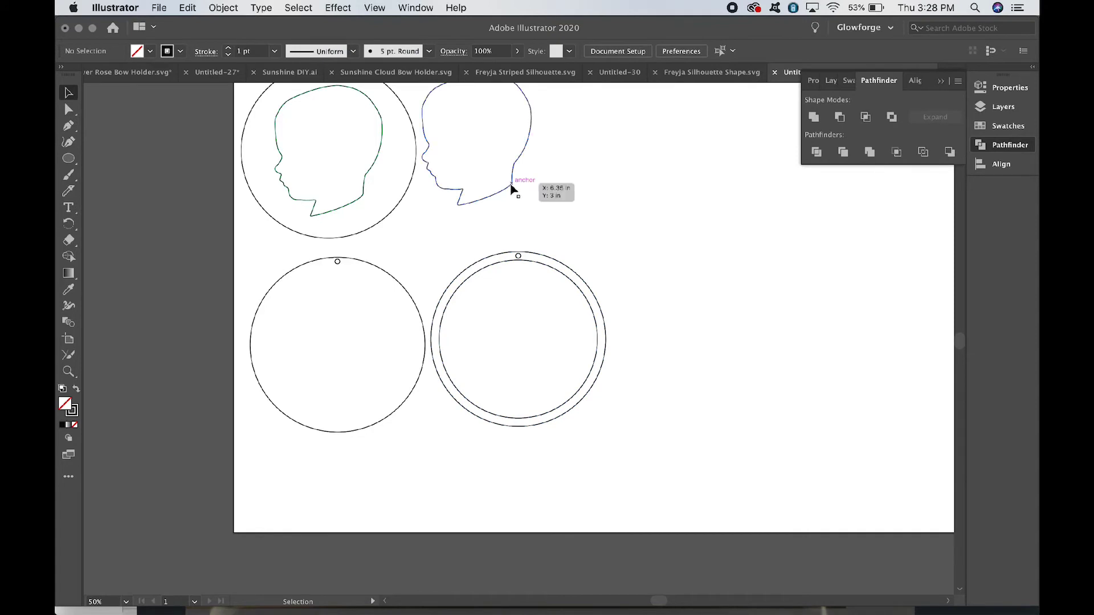
{"action": "left_click", "coordinate": [362, 193]}
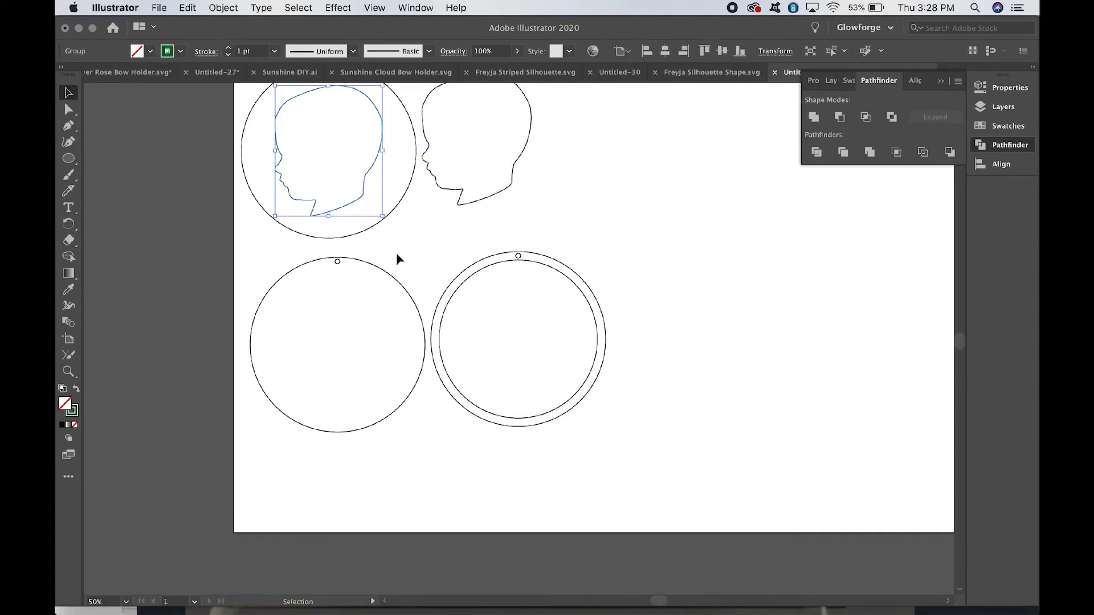
{"action": "left_click", "coordinate": [436, 244]}
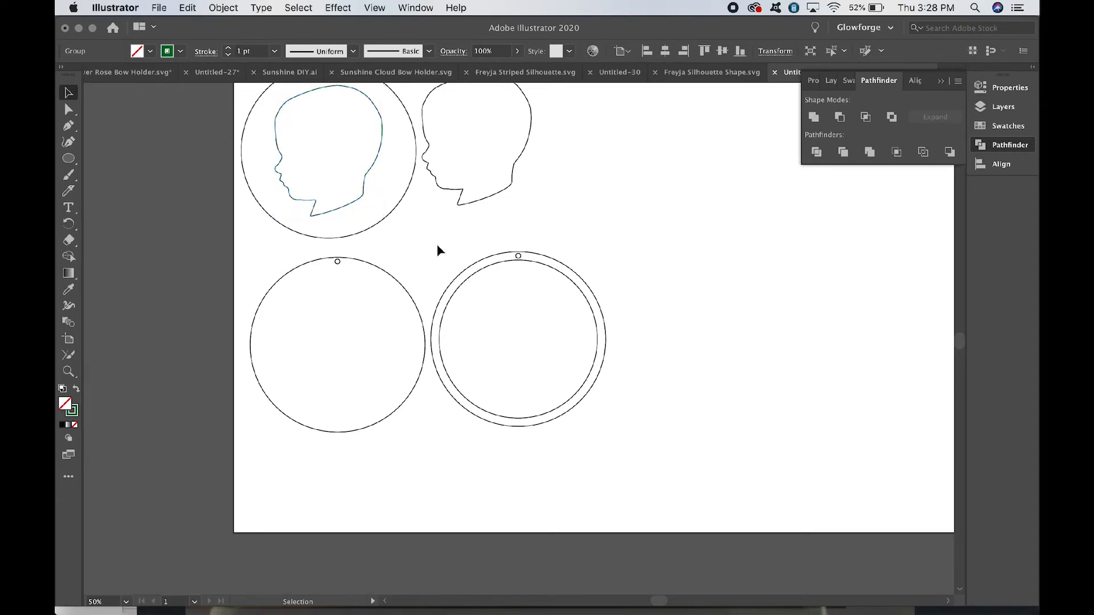
Place a copy of the separate head silhouette centred inside the ring with the hanging hole
{"action": "scroll", "coordinate": [675, 251], "scroll_direction": "up", "scroll_amount": 2}
{"action": "scroll", "coordinate": [674, 252], "scroll_direction": "left", "scroll_amount": 2}
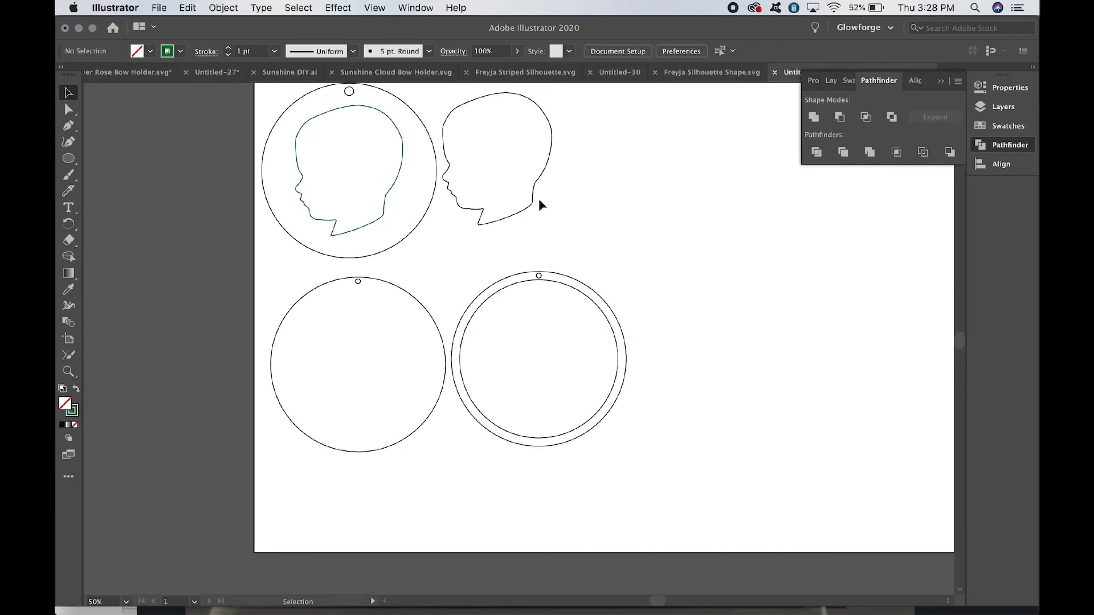
{"action": "left_click", "coordinate": [530, 206]}
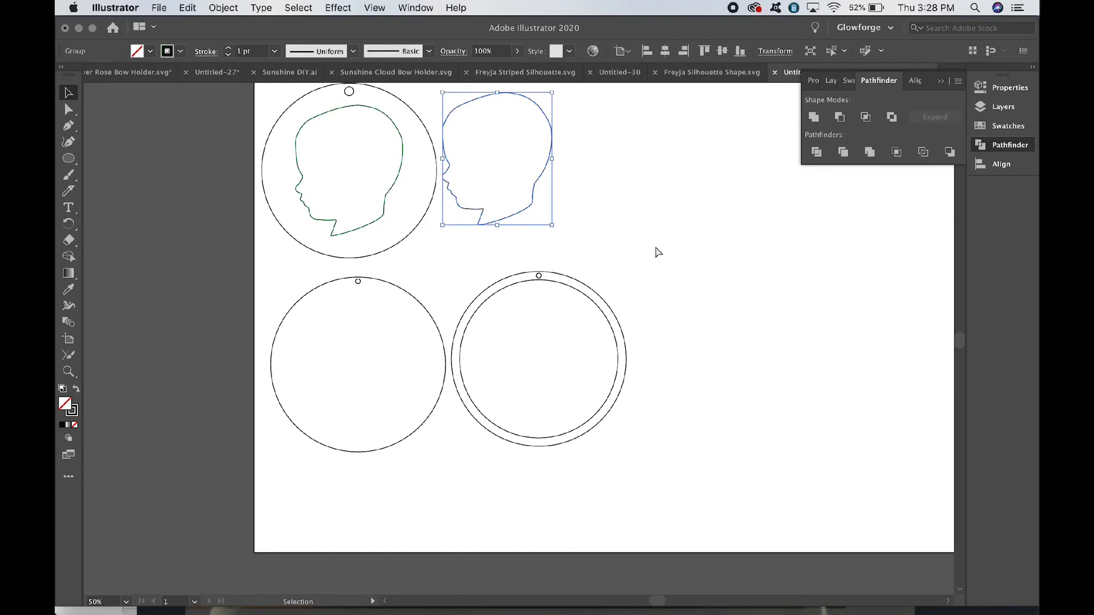
{"action": "key", "text": "super+c"}
{"action": "key", "text": "super+v"}
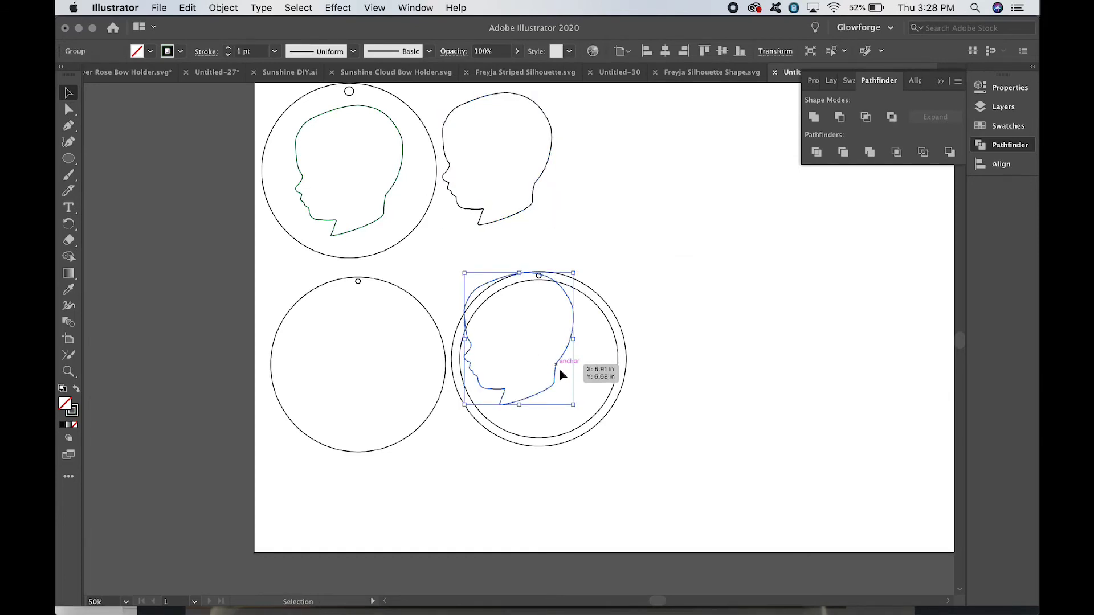
{"action": "left_click_drag", "start_coordinate": [561, 375], "coordinate": [577, 389]}
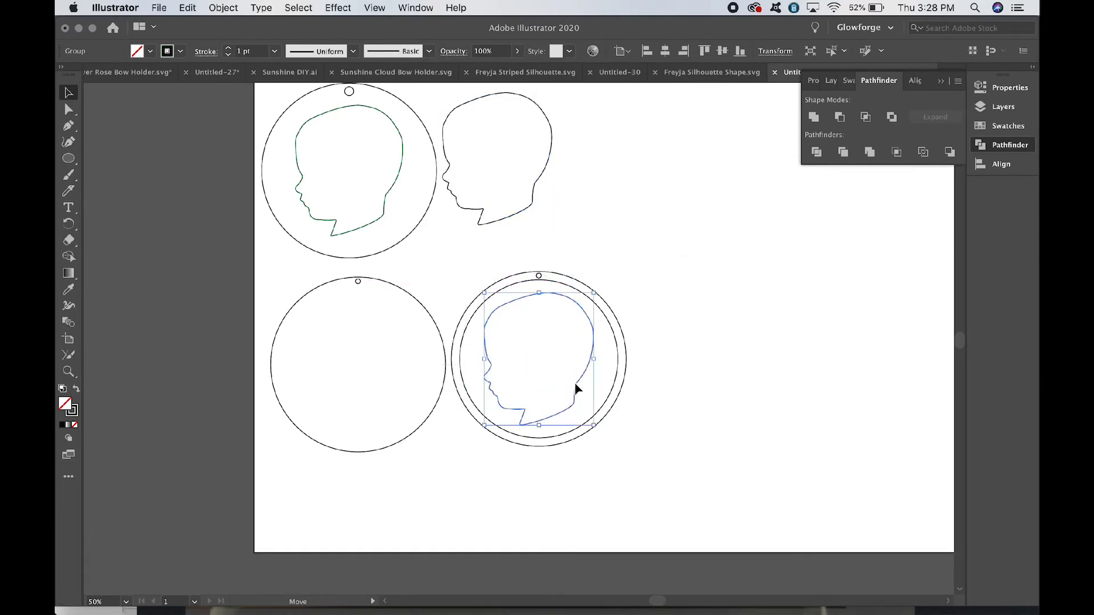
{"action": "left_click", "coordinate": [717, 330]}
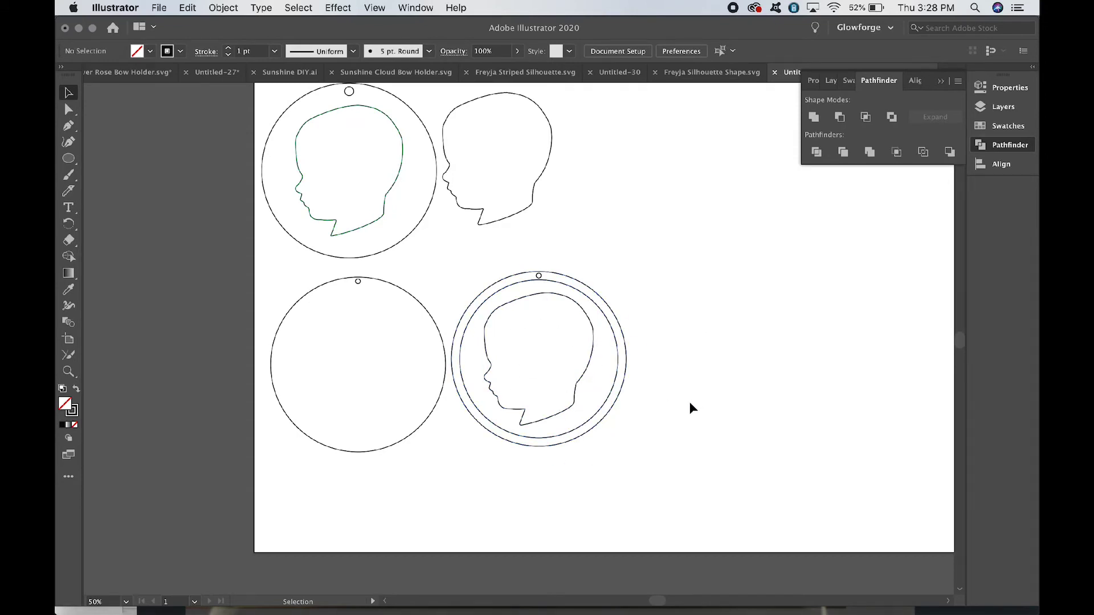
Duplicate the ring together with its inner silhouette into the free space beside the upper separate silhouette
{"action": "scroll", "coordinate": [690, 403], "scroll_direction": "up", "scroll_amount": 5}
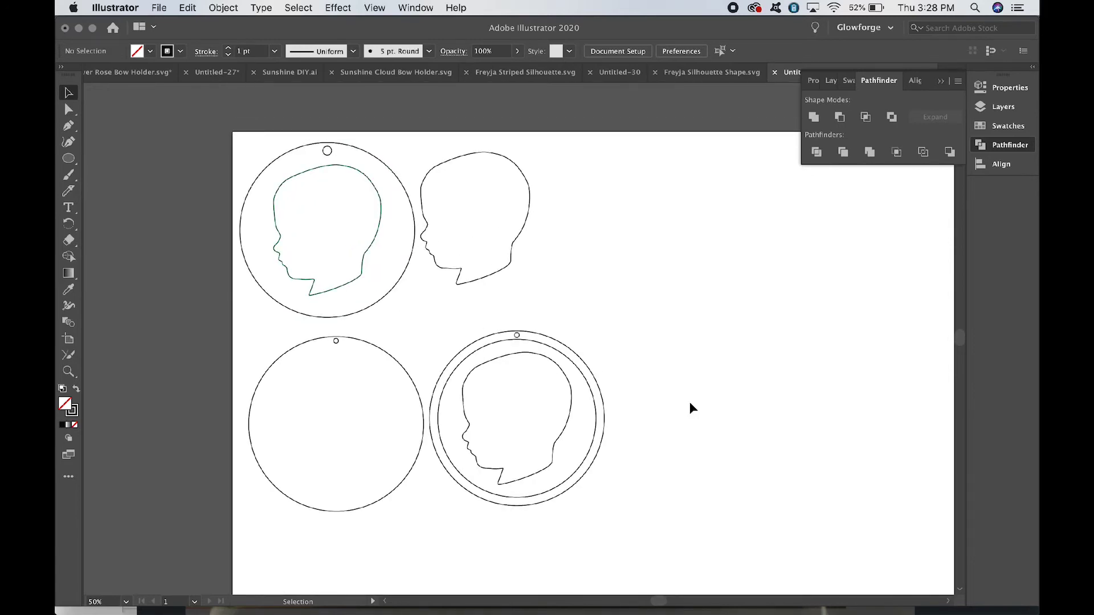
{"action": "scroll", "coordinate": [690, 408], "scroll_direction": "left", "scroll_amount": 3}
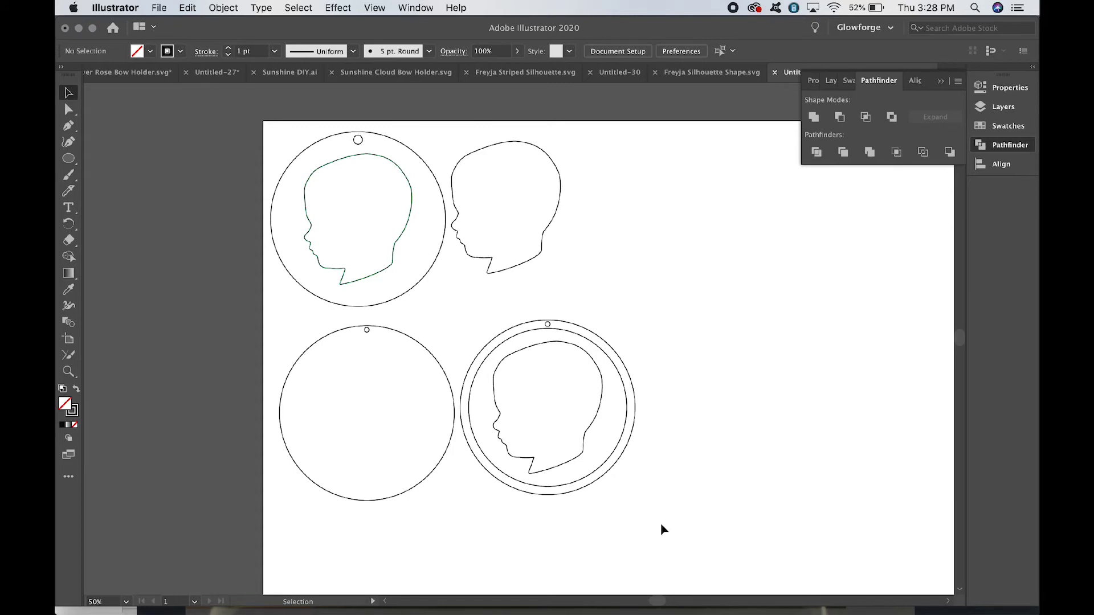
{"action": "left_click_drag", "start_coordinate": [661, 523], "coordinate": [546, 448]}
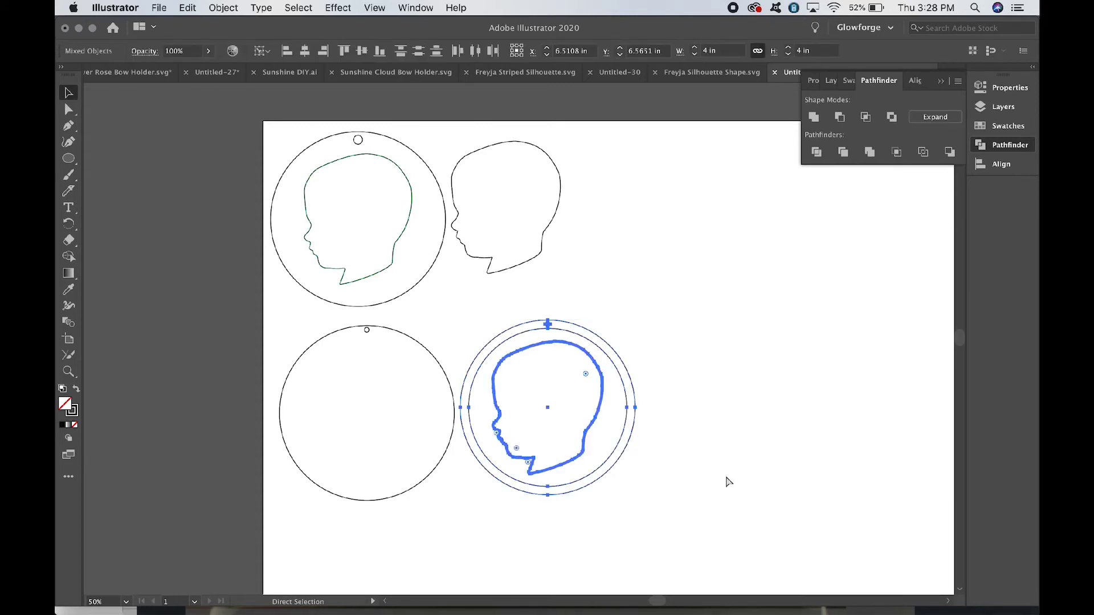
{"action": "left_click_drag", "start_coordinate": [625, 381], "coordinate": [752, 237]}
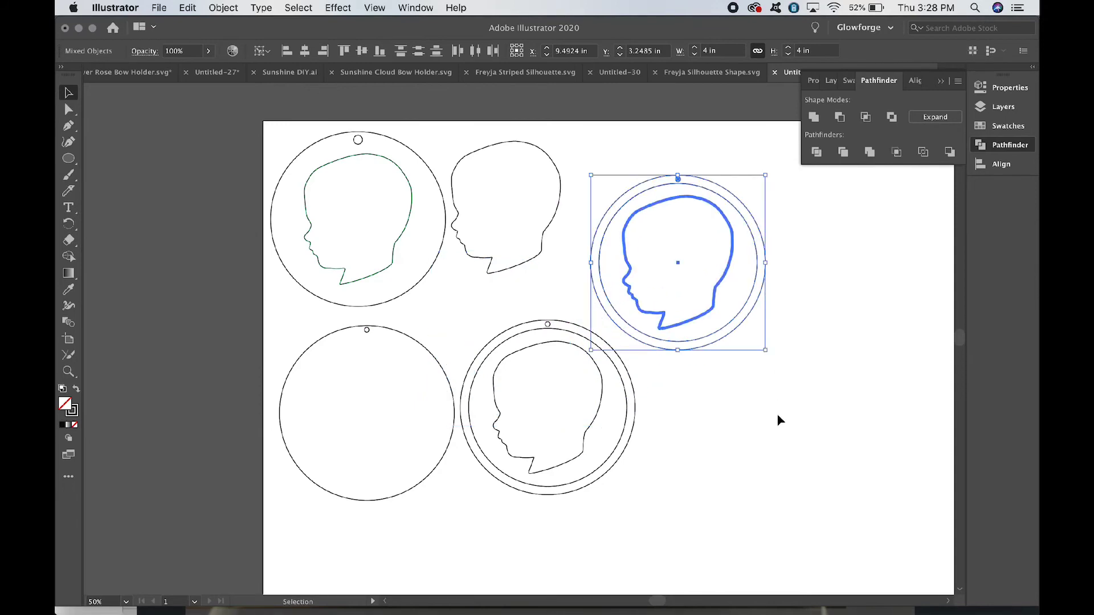
{"action": "left_click", "coordinate": [762, 437]}
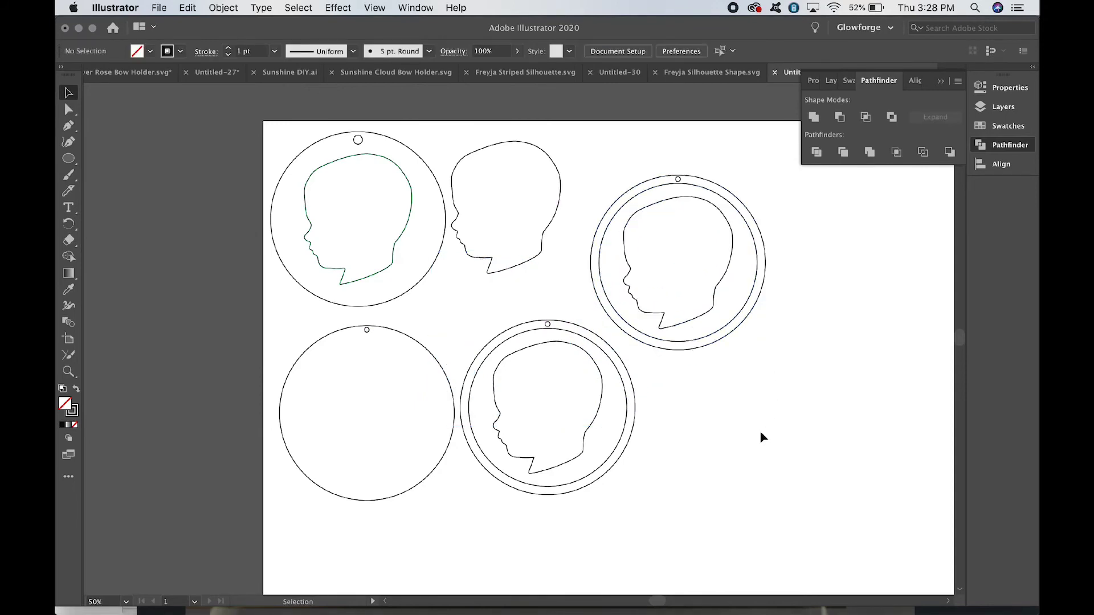
Swap fill and stroke on the duplicated silhouette and its ring so both have a solid black fill and no stroke
{"action": "key", "text": "super+equal"}
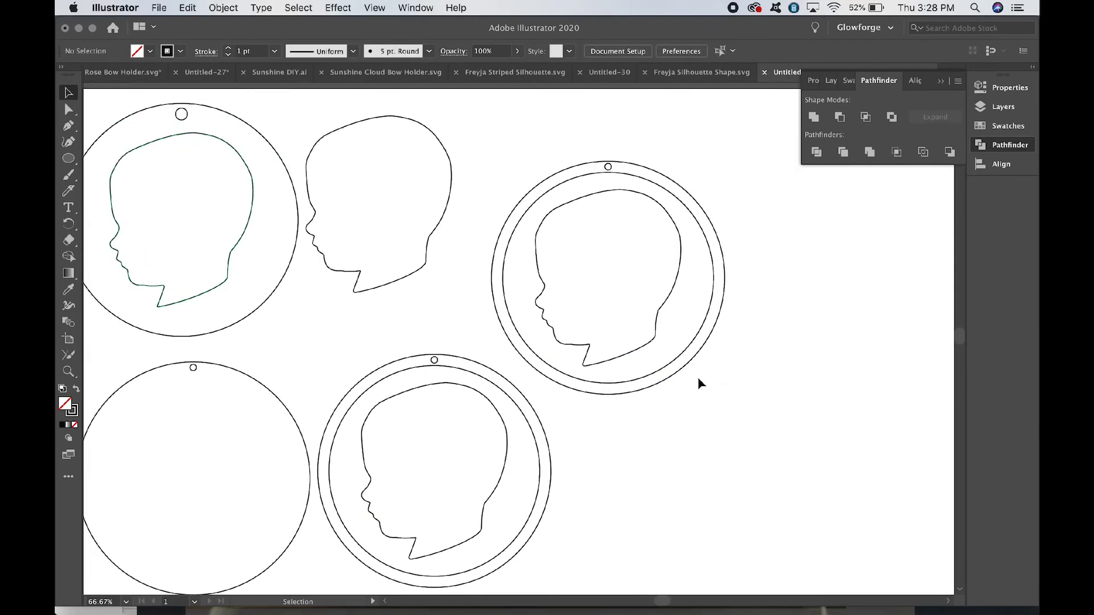
{"action": "left_click", "coordinate": [669, 334]}
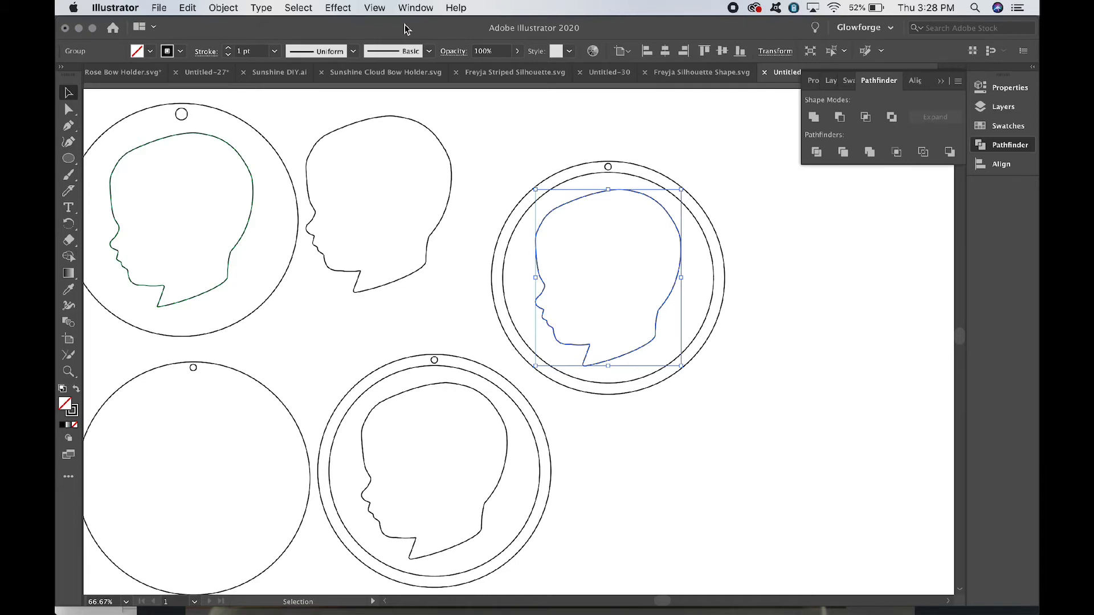
{"action": "left_click", "coordinate": [77, 388]}
{"action": "left_click", "coordinate": [675, 427]}
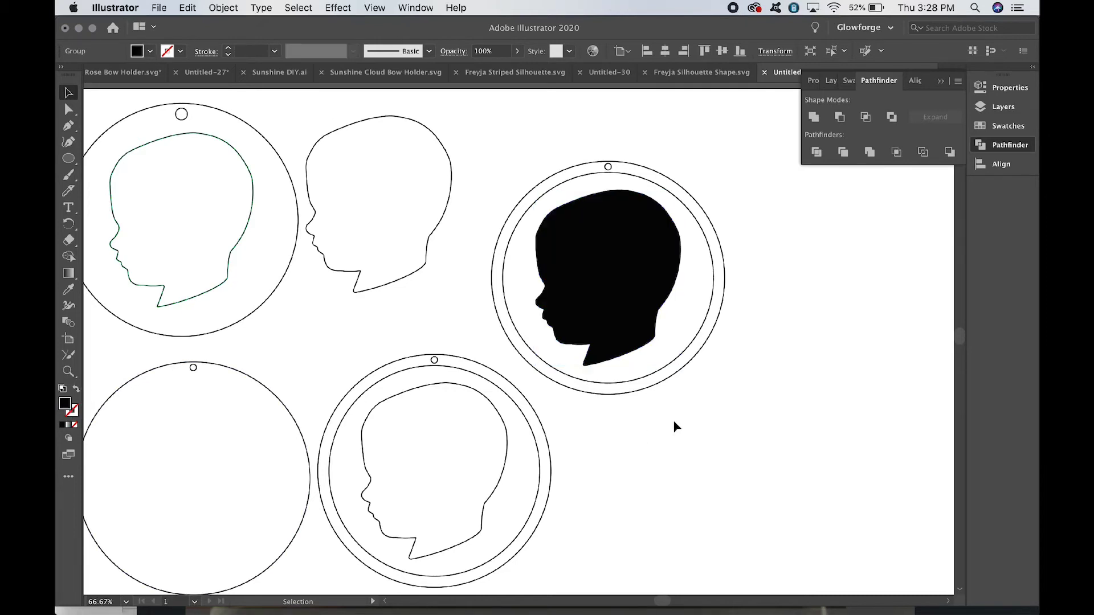
{"action": "left_click", "coordinate": [658, 389]}
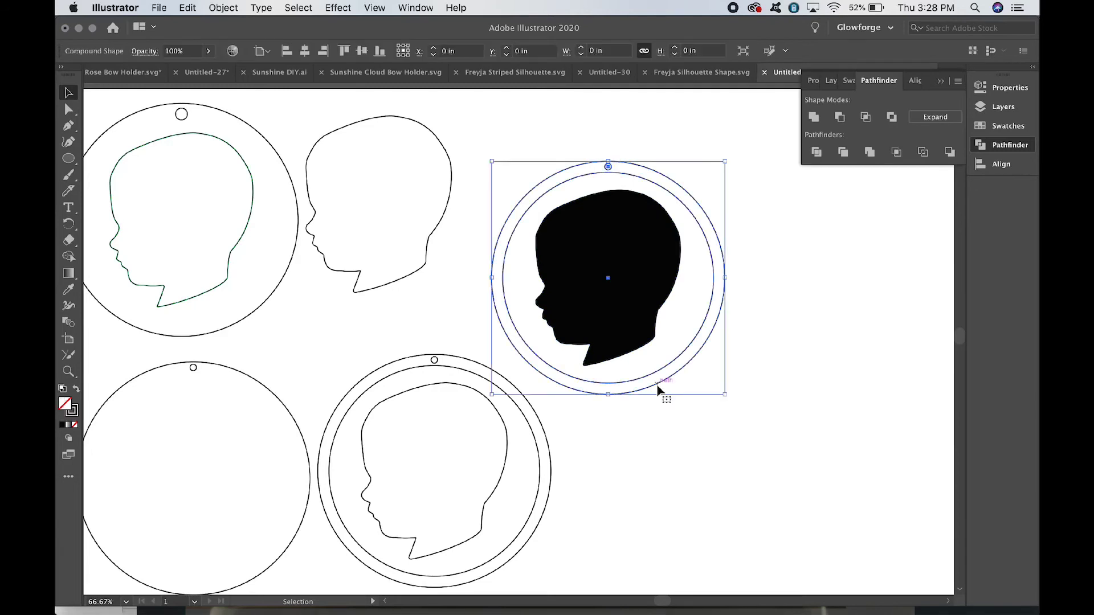
{"action": "left_click", "coordinate": [77, 389]}
{"action": "left_click", "coordinate": [583, 446]}
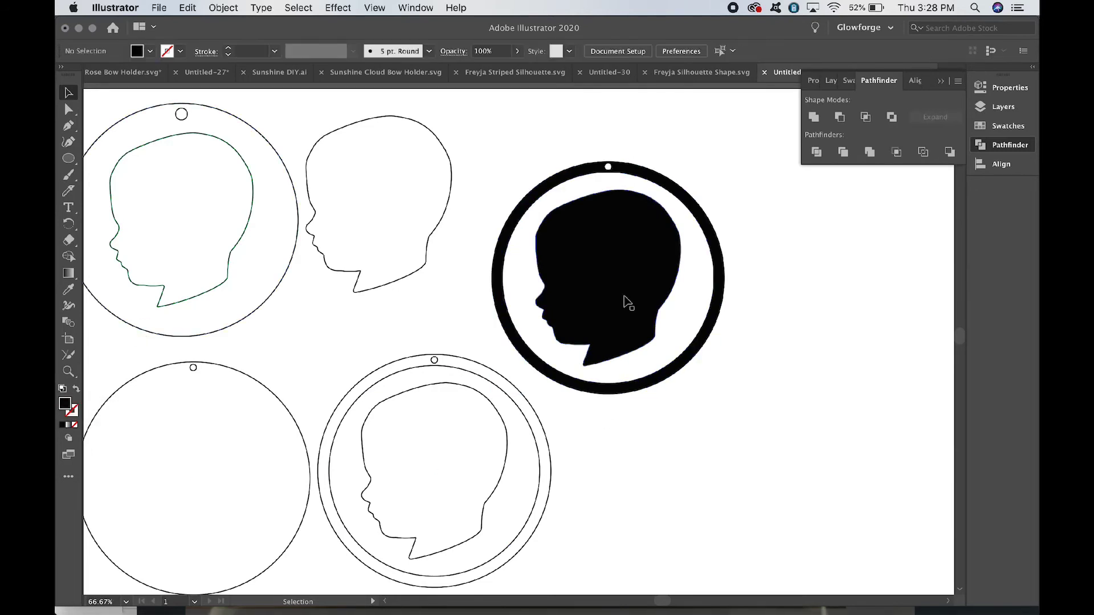
Nudge the black silhouette straight down until the front tip of its neck overlaps the ring's lower edge
{"action": "left_click", "coordinate": [617, 329]}
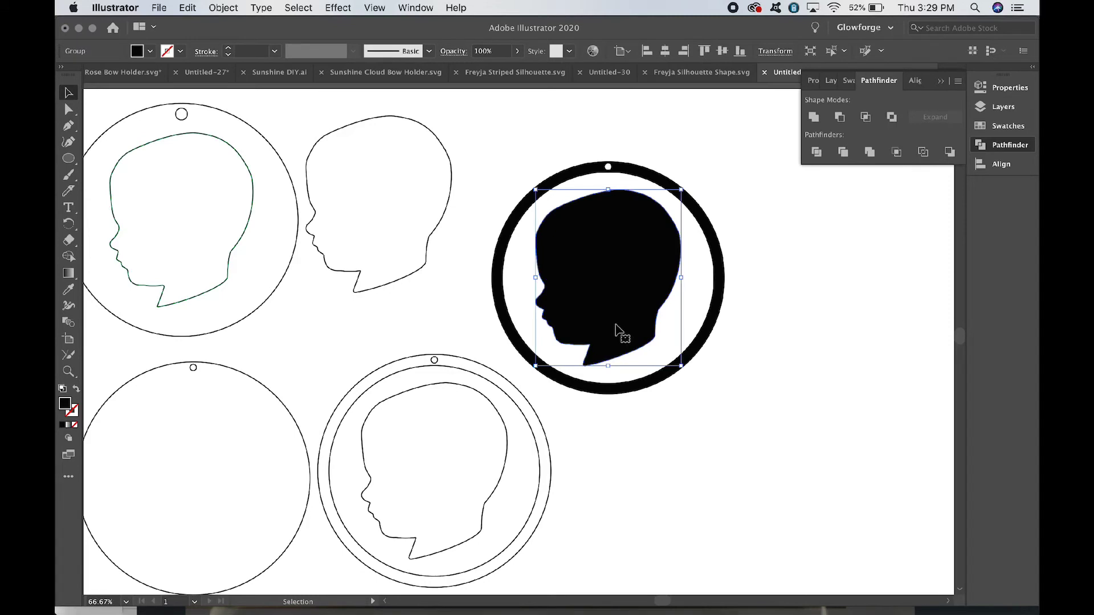
{"action": "key", "text": "Down"}
{"action": "key", "text": "Down"}
{"action": "key", "text": "Down"}
{"action": "key", "text": "Down"}
{"action": "key", "text": "Down"}
{"action": "key", "text": "Down"}
{"action": "key", "text": "Down"}
{"action": "key", "text": "Down"}
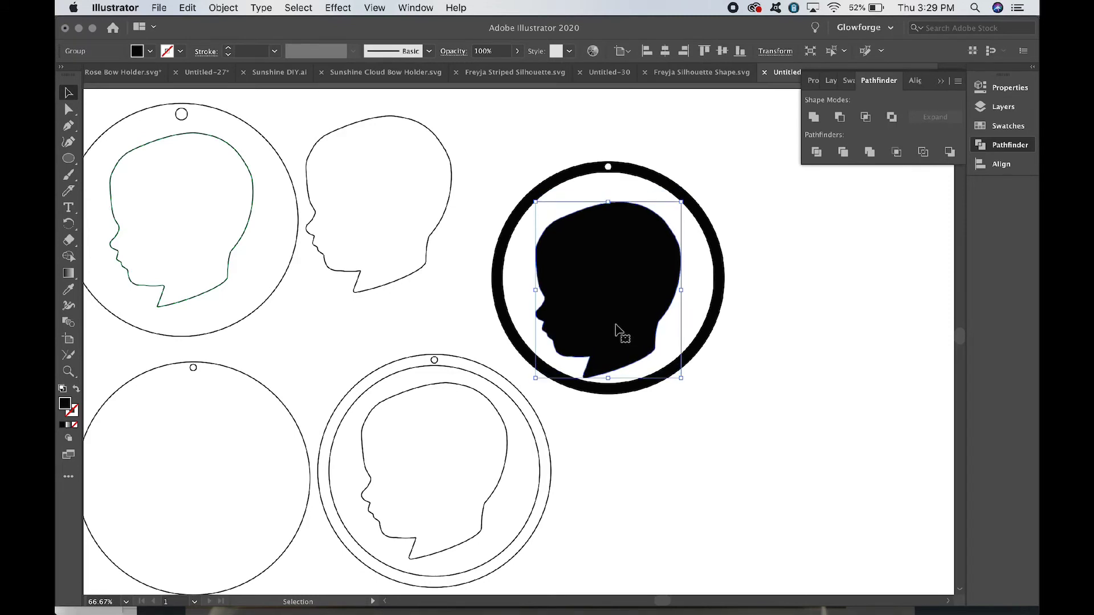
{"action": "key", "text": "Down"}
{"action": "key", "text": "Down"}
{"action": "key", "text": "Down"}
{"action": "key", "text": "Down"}
{"action": "key", "text": "Down"}
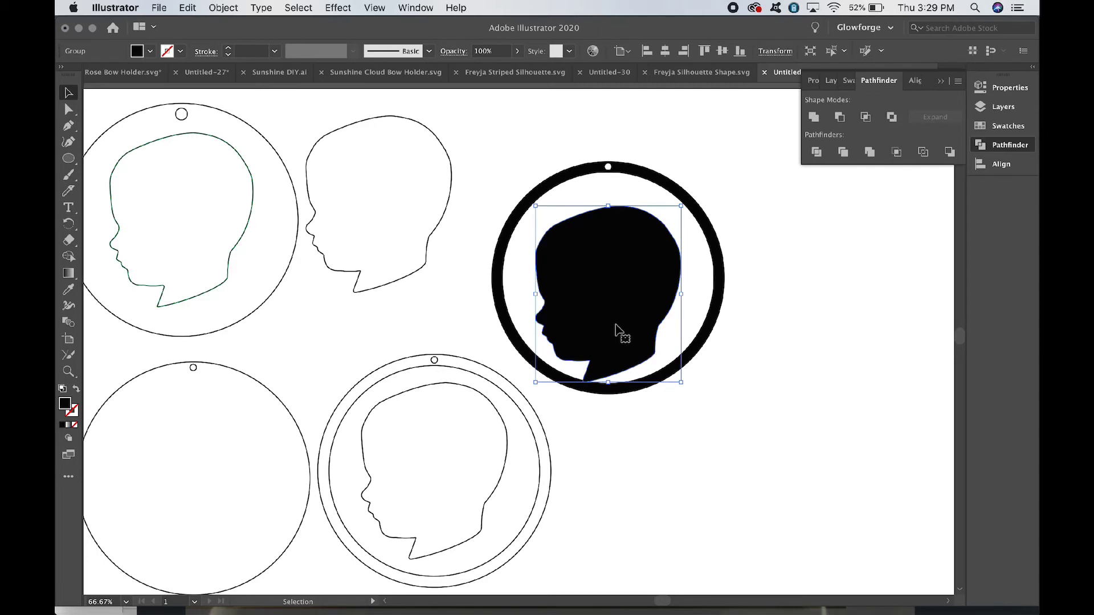
{"action": "left_click", "coordinate": [654, 438]}
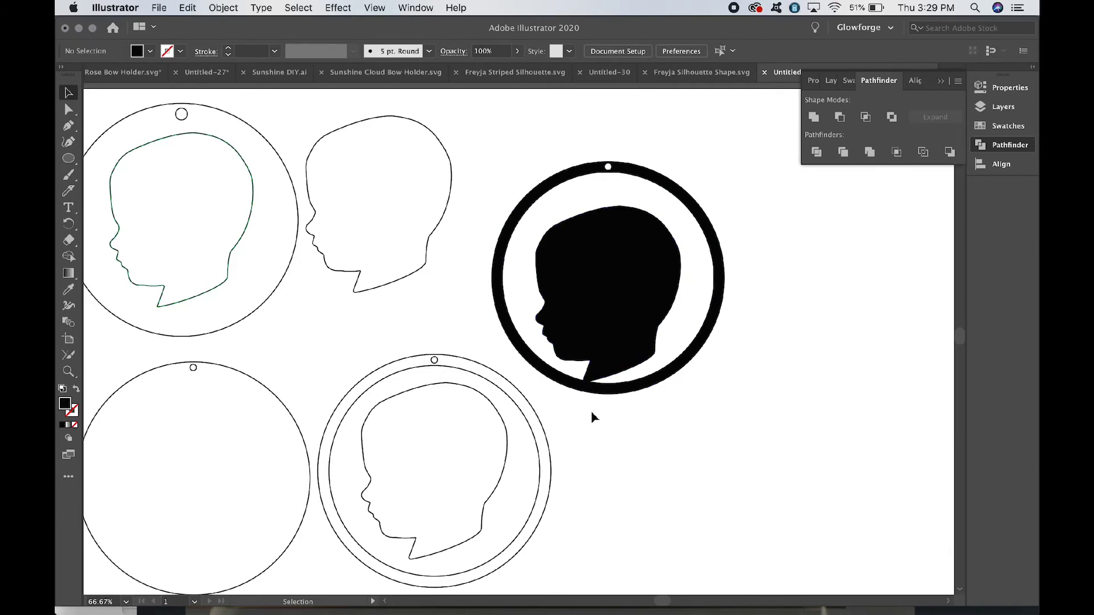
Draw a black ellipse over the base of the neck and stretch its lower edge down into the ring
{"action": "left_click", "coordinate": [68, 157]}
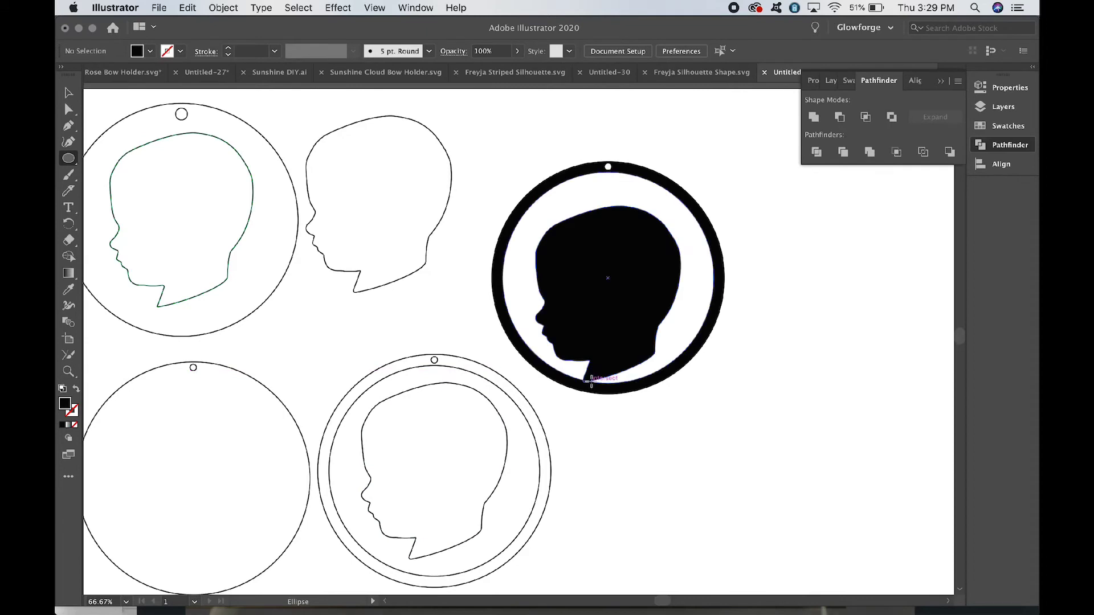
{"action": "left_click_drag", "start_coordinate": [589, 380], "coordinate": [656, 336]}
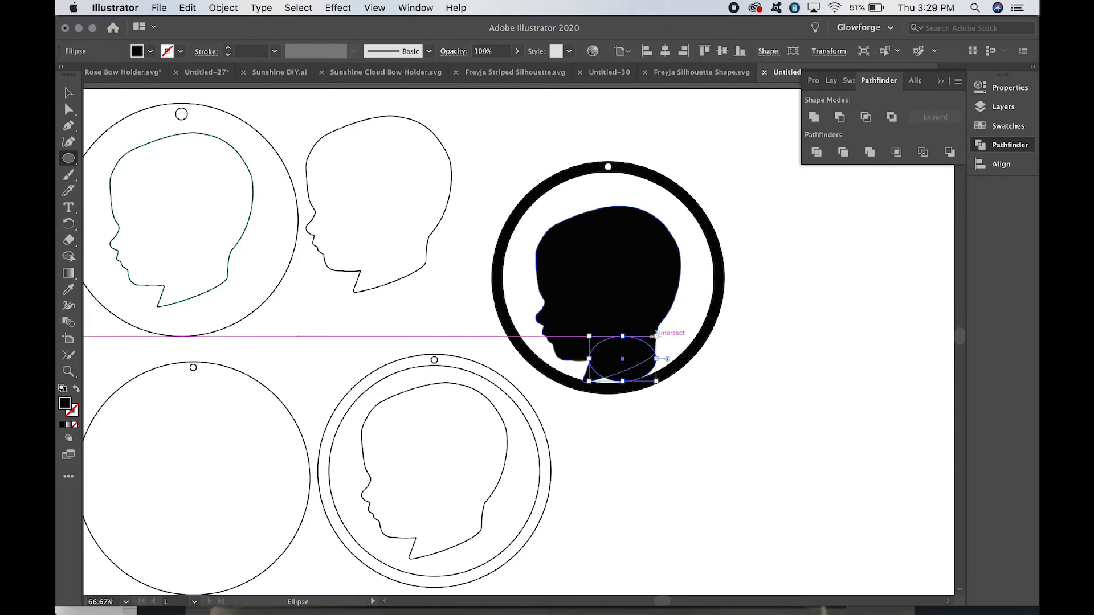
{"action": "key", "text": "v"}
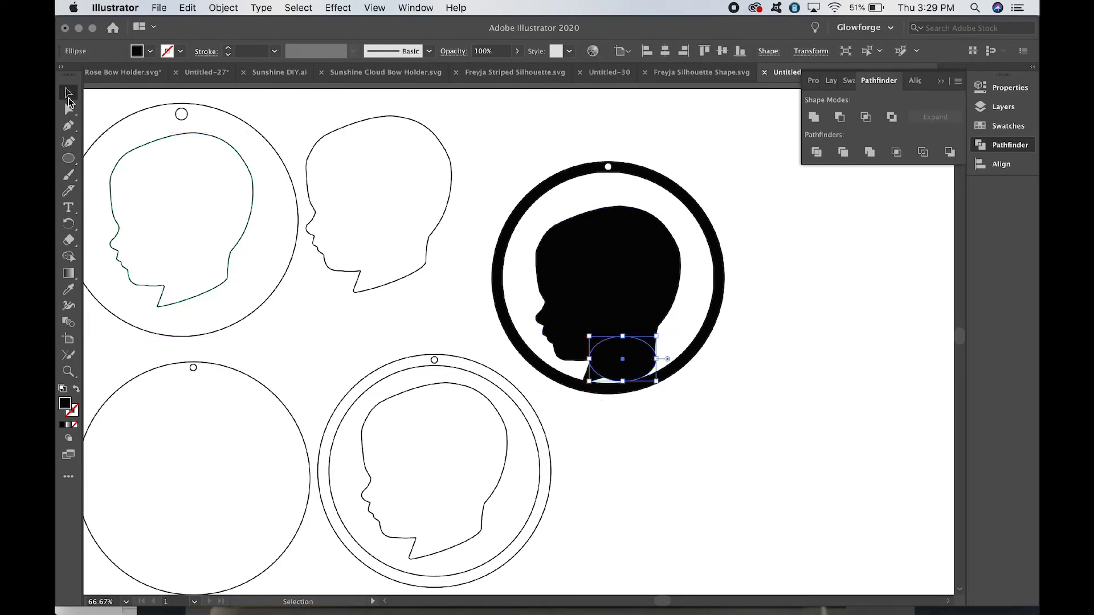
{"action": "left_click_drag", "start_coordinate": [623, 383], "coordinate": [621, 390]}
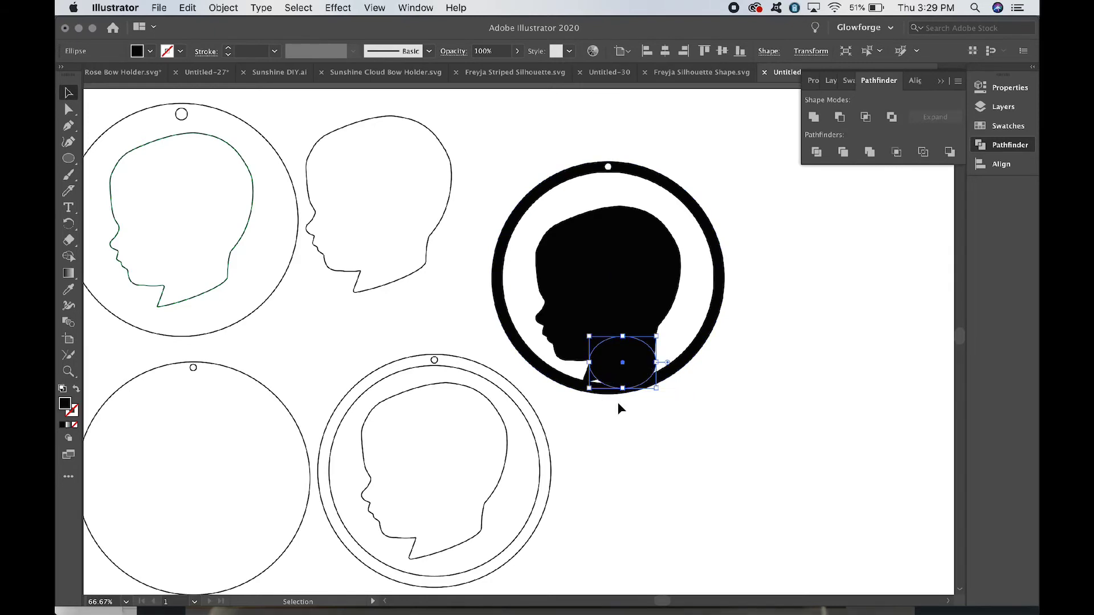
{"action": "left_click", "coordinate": [618, 402]}
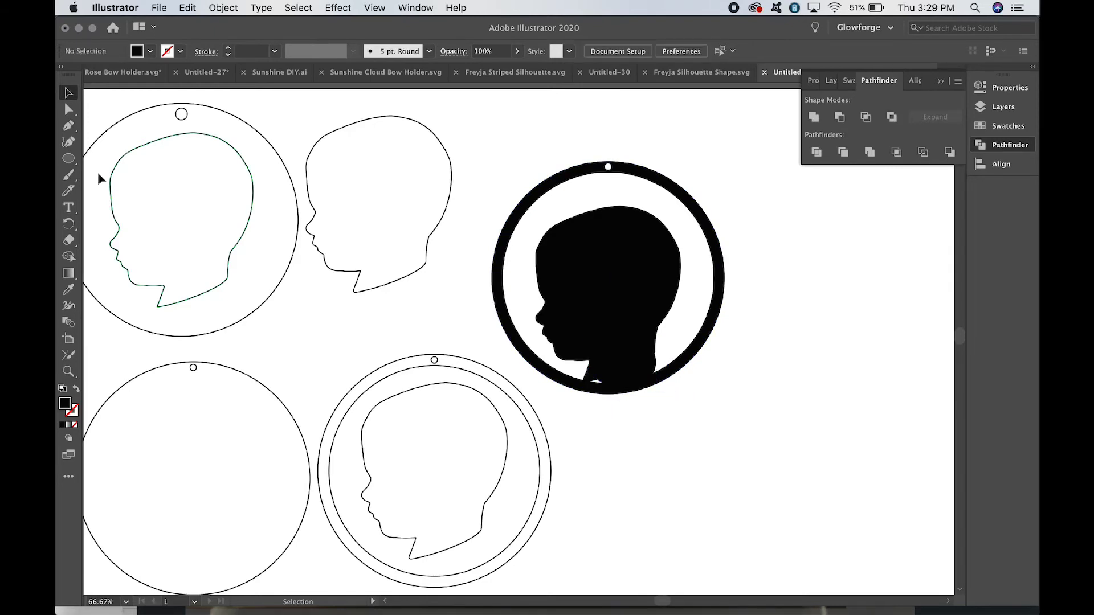
Draw a small black rectangle along the back of the neck to straighten its edge down to the ring
{"action": "left_click", "coordinate": [68, 158]}
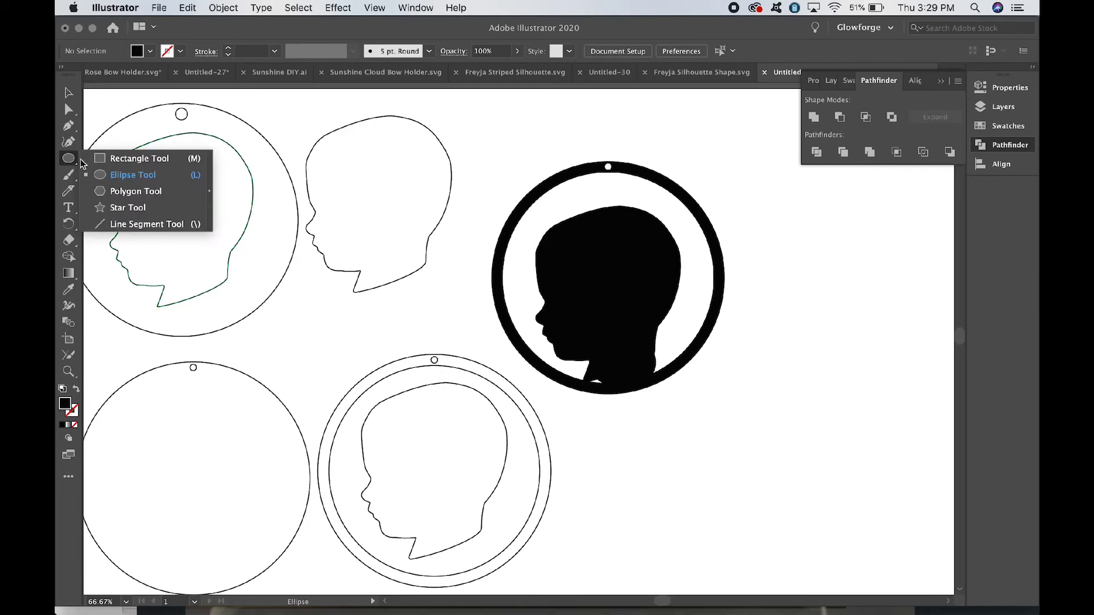
{"action": "left_click", "coordinate": [137, 158]}
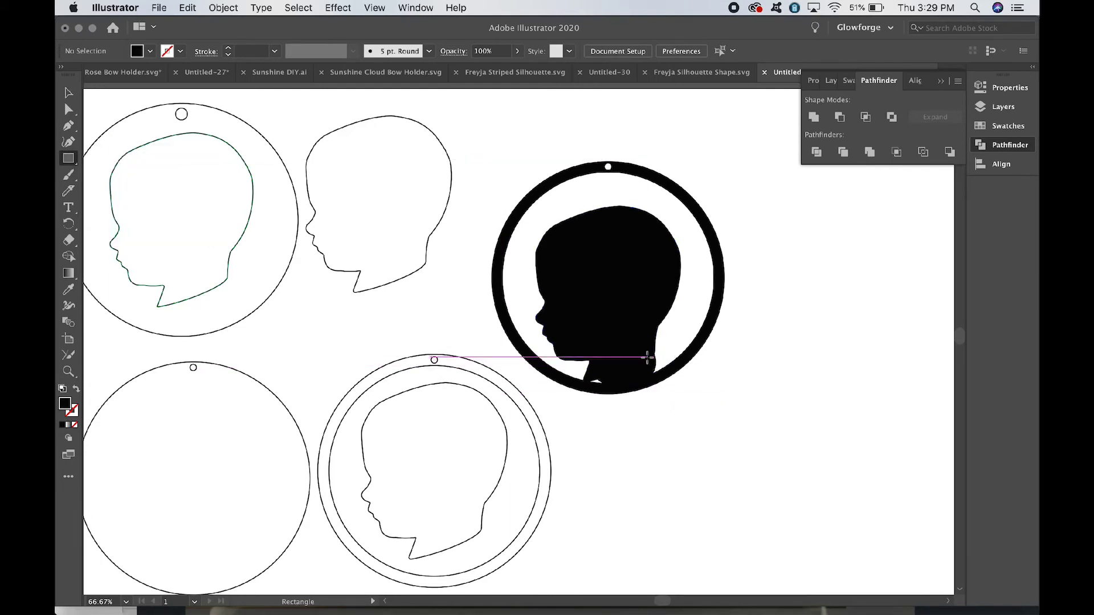
{"action": "left_click_drag", "start_coordinate": [642, 350], "coordinate": [657, 377]}
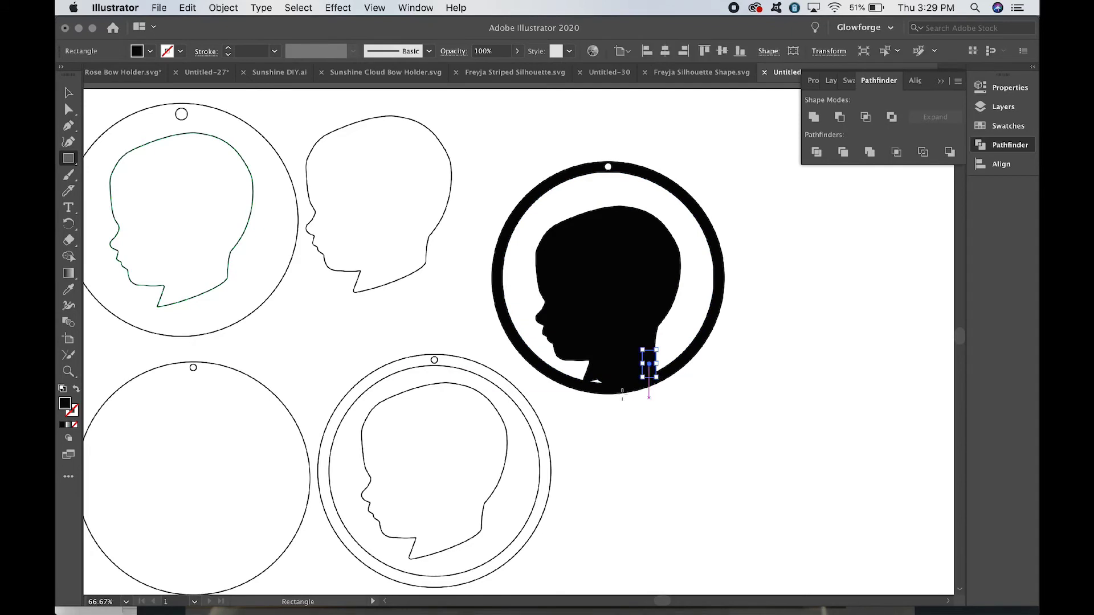
{"action": "left_click", "coordinate": [67, 95]}
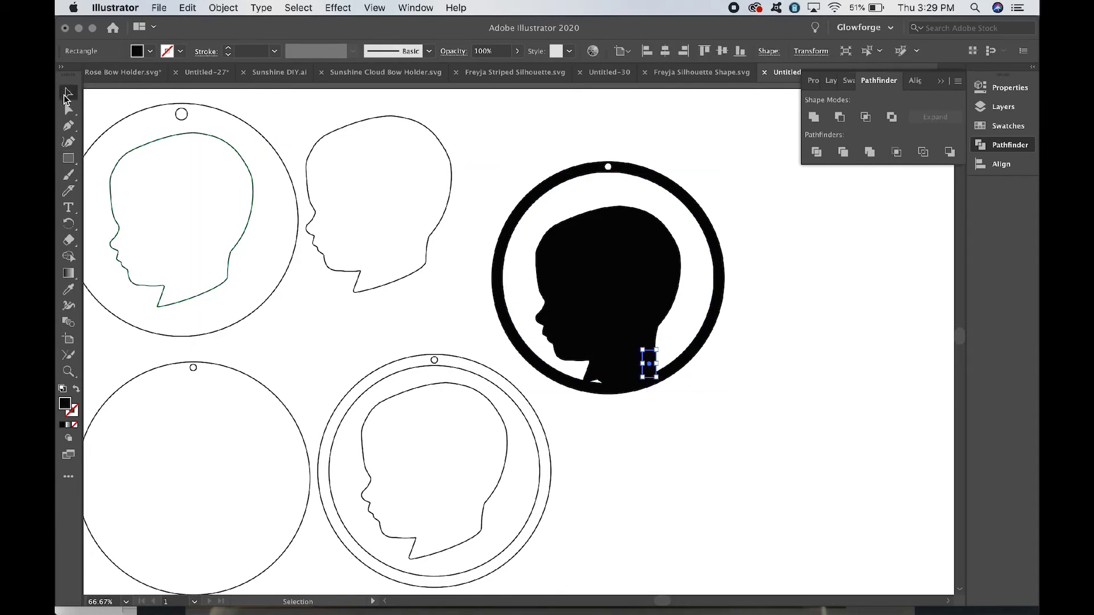
{"action": "left_click", "coordinate": [683, 470]}
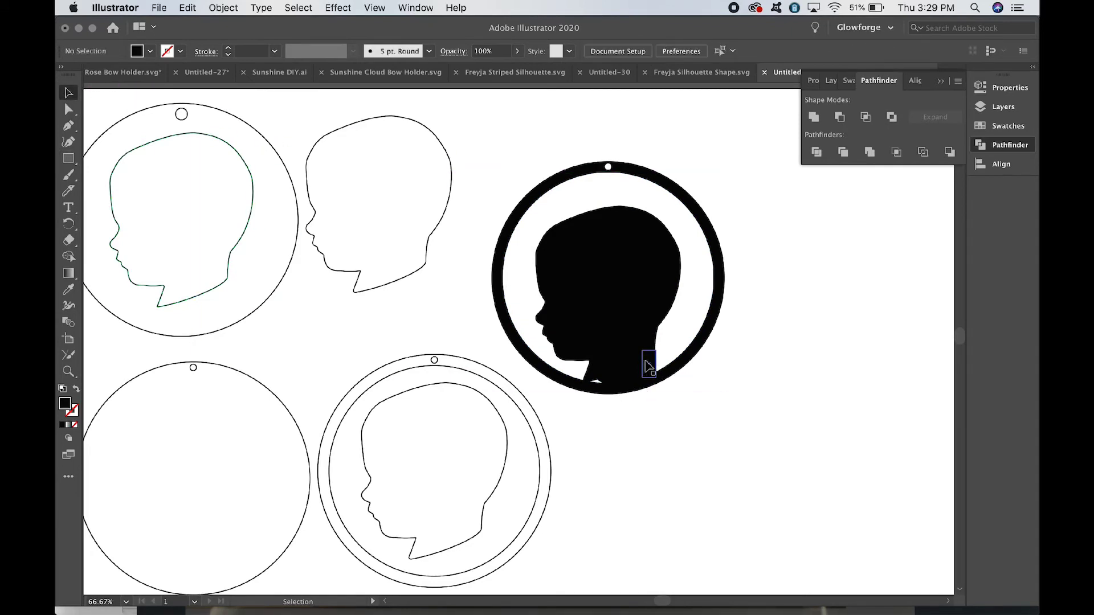
{"action": "left_click_drag", "start_coordinate": [651, 368], "coordinate": [651, 370]}
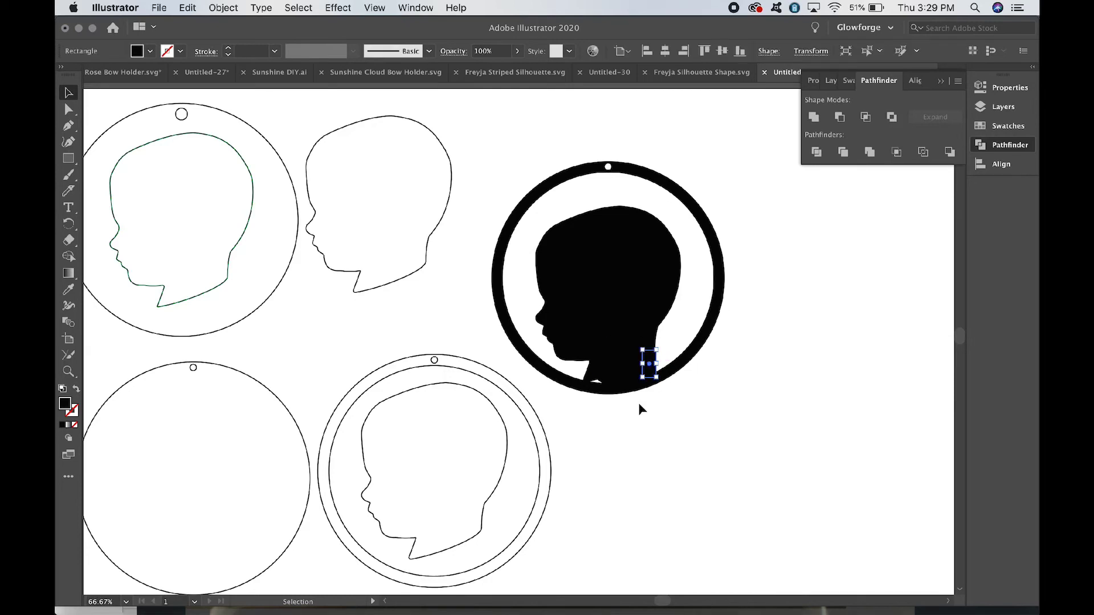
{"action": "left_click", "coordinate": [678, 447]}
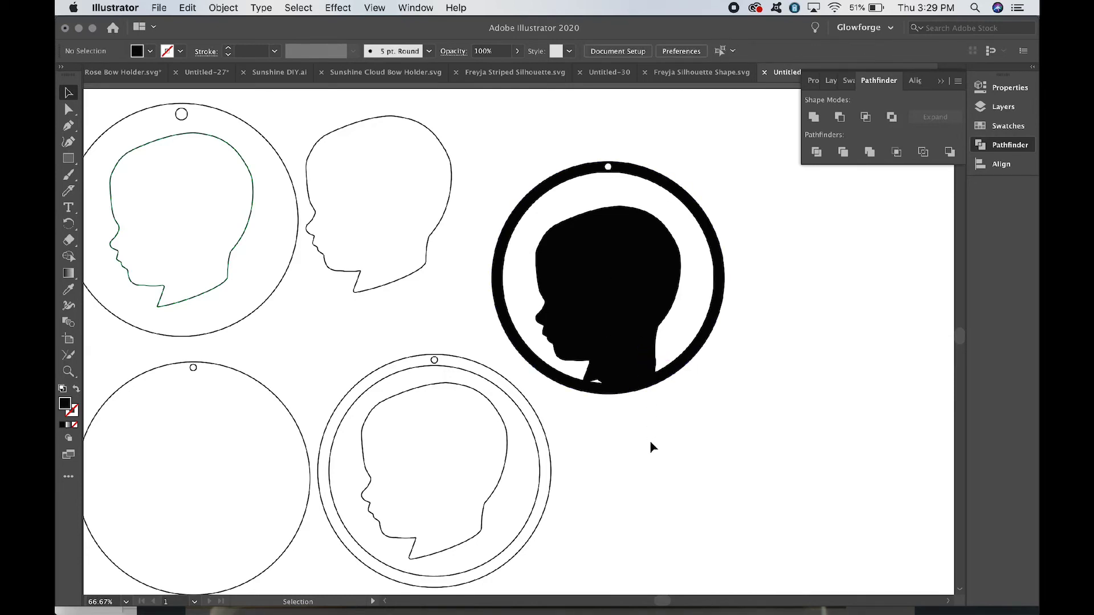
Draw a small black ellipse over the white gap between the front of the neck and the ring
{"action": "left_click", "coordinate": [68, 158]}
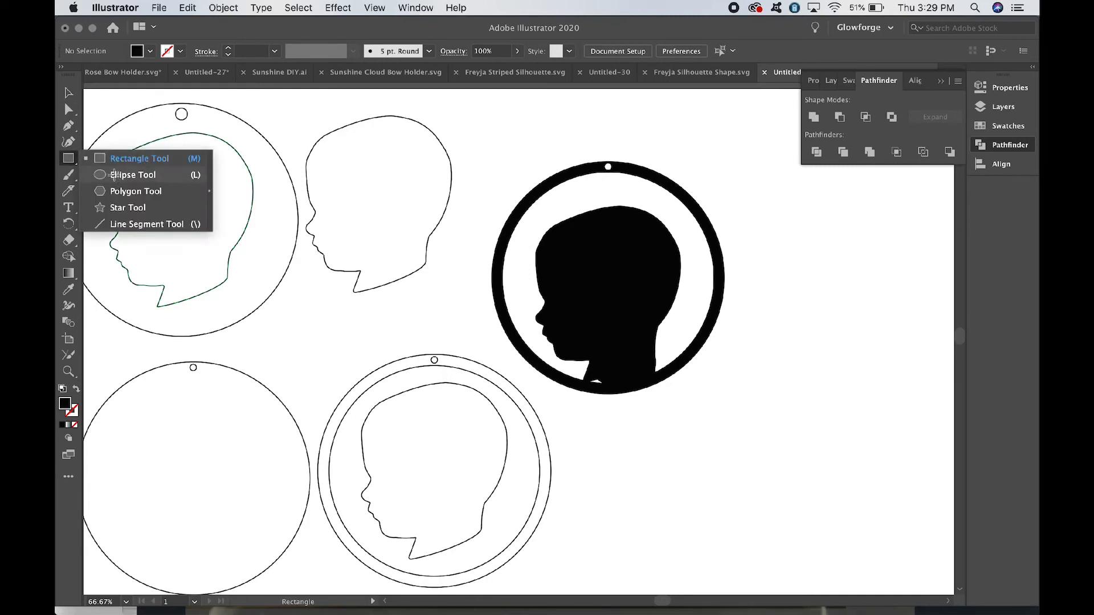
{"action": "left_click", "coordinate": [133, 174]}
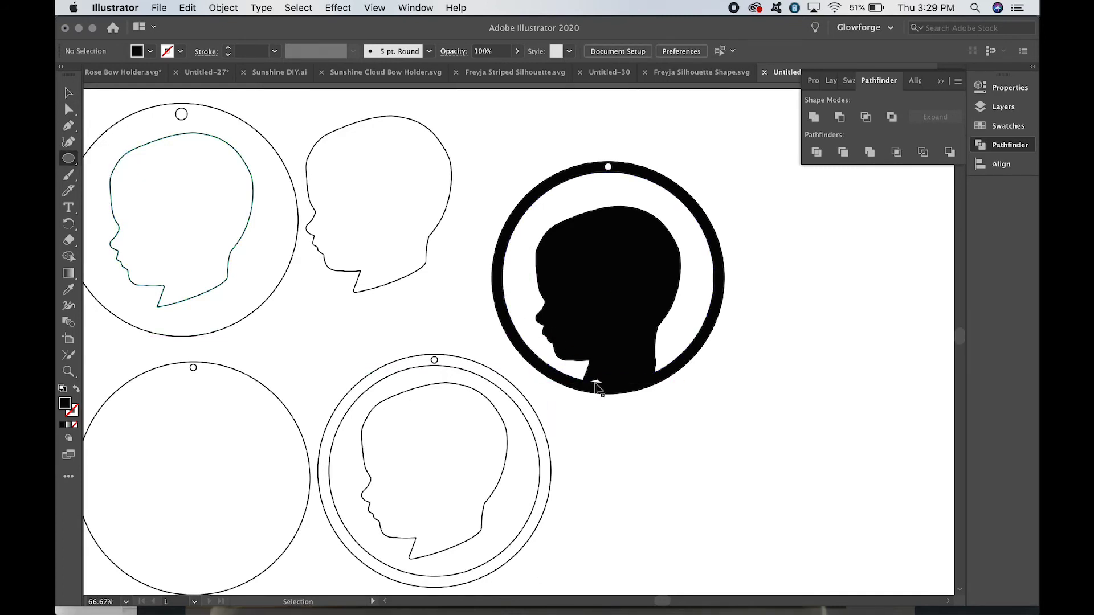
{"action": "scroll", "coordinate": [595, 382], "scroll_direction": "up", "scroll_amount": 3}
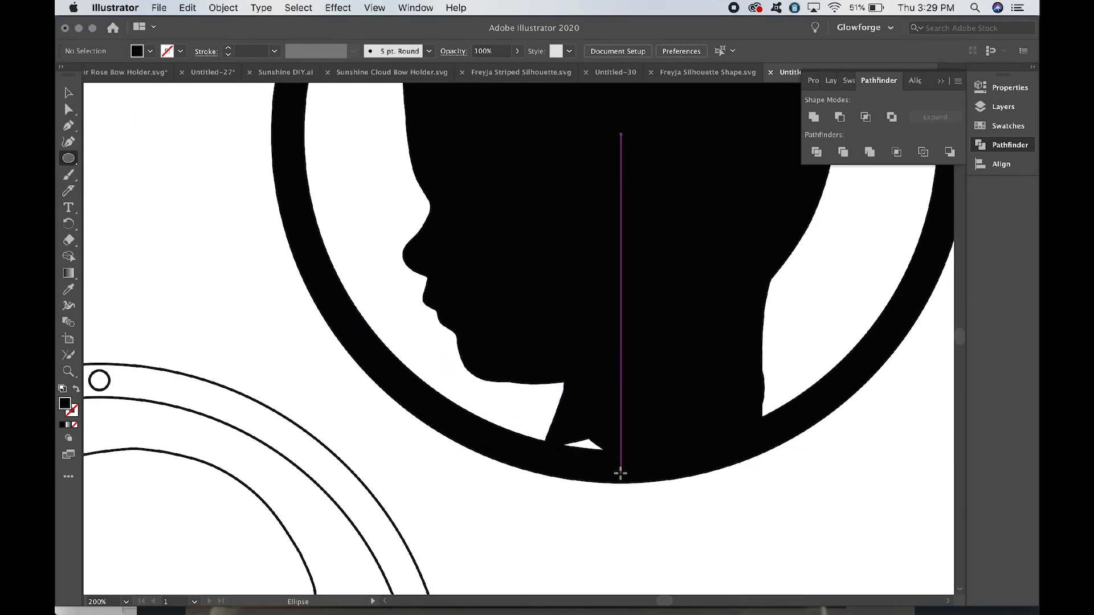
{"action": "left_click_drag", "start_coordinate": [620, 475], "coordinate": [559, 428]}
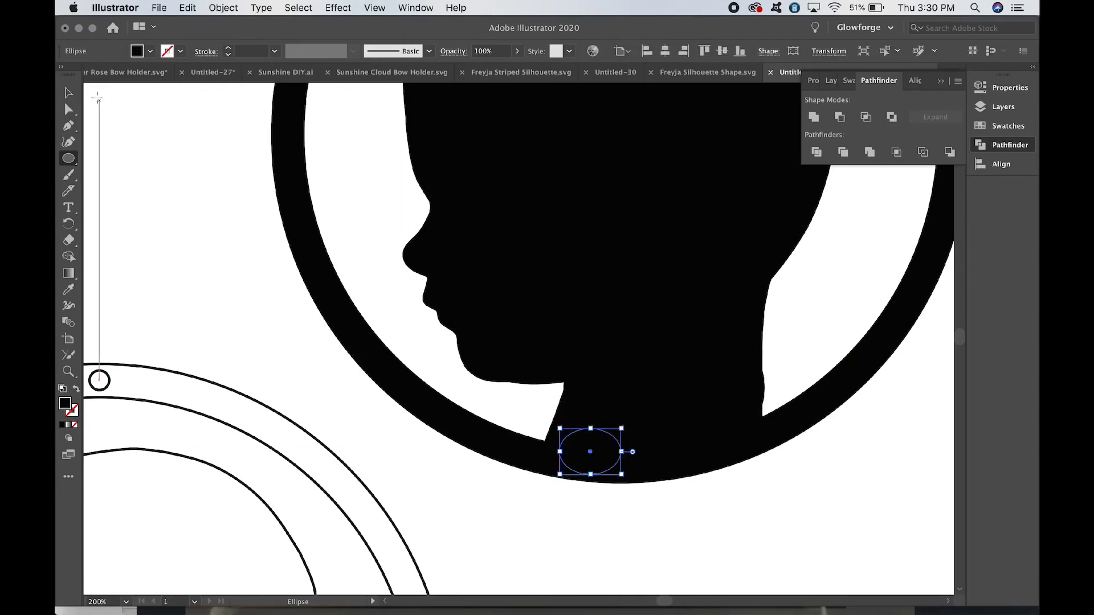
Narrow the large black ellipse over the neck so its back edge sits inside the straightened neckline
{"action": "left_click", "coordinate": [67, 94]}
{"action": "left_click", "coordinate": [672, 520]}
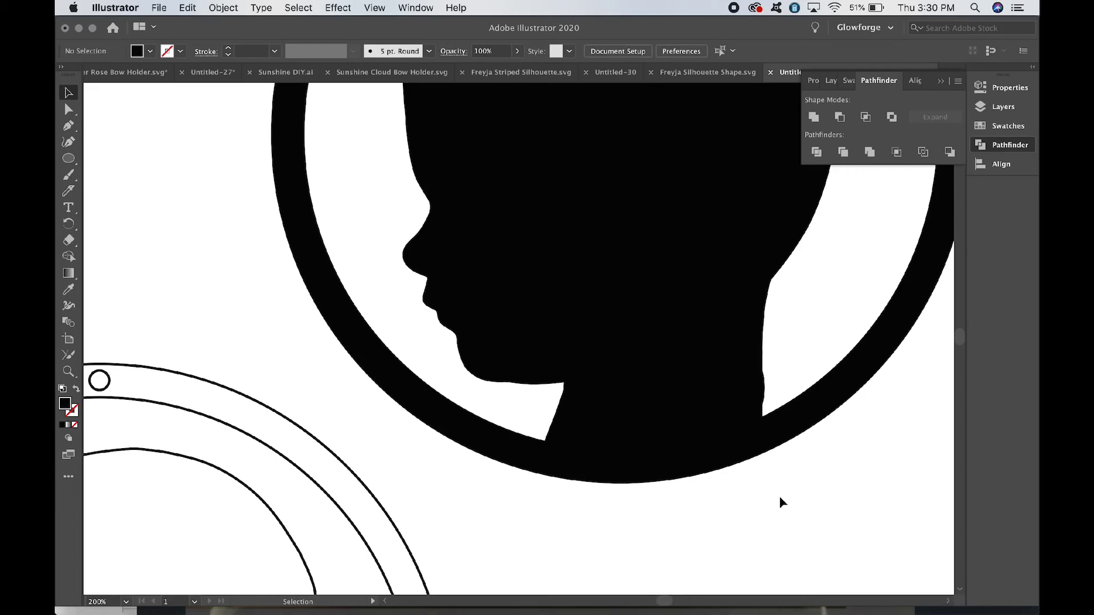
{"action": "key", "text": "super+0"}
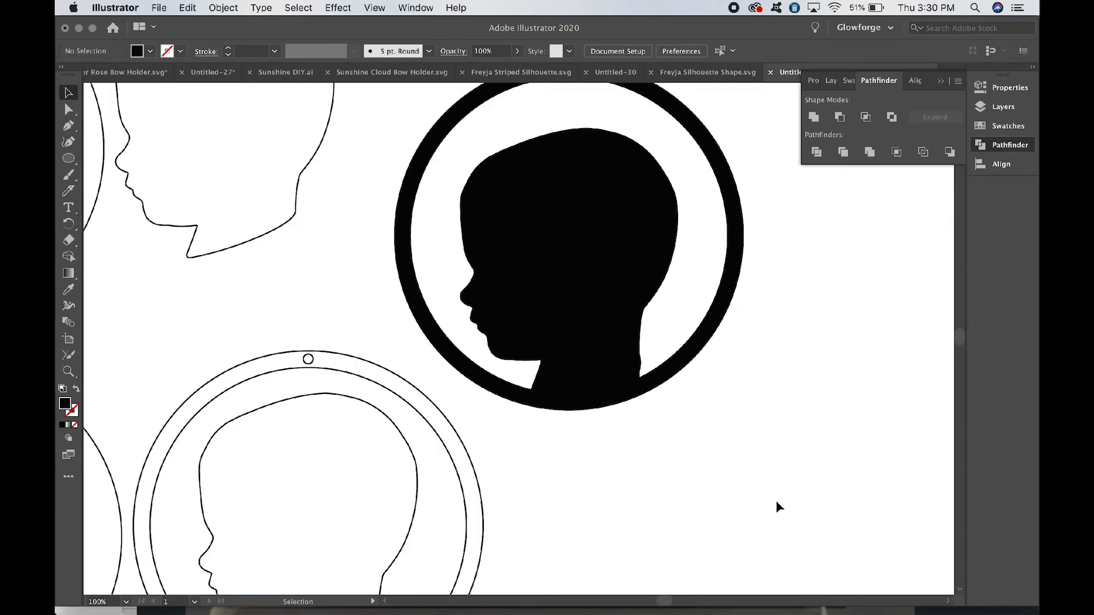
{"action": "key", "text": "super+1"}
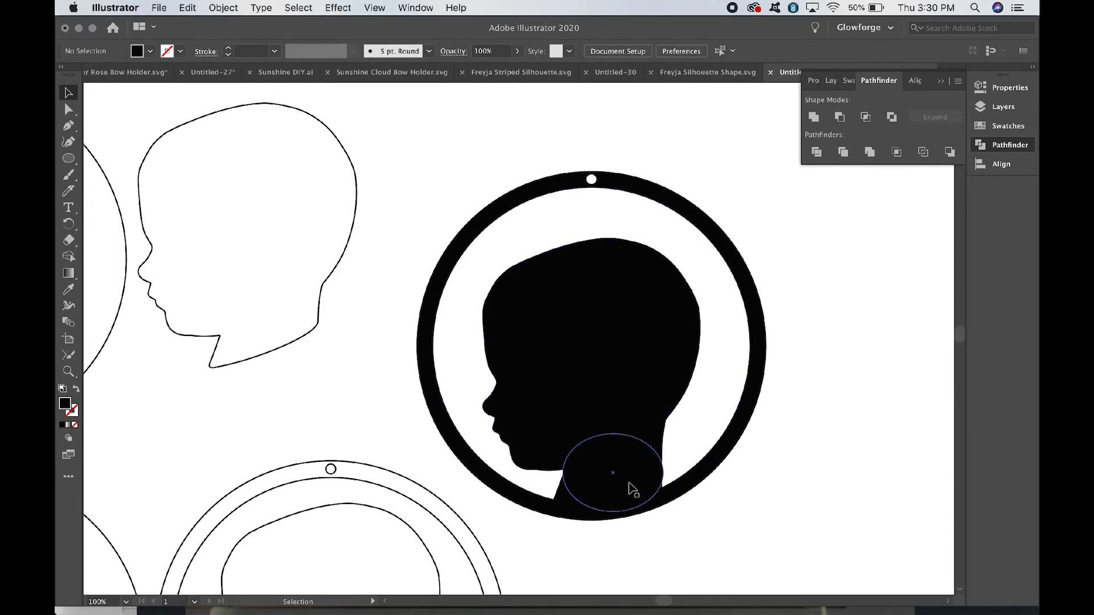
{"action": "left_click", "coordinate": [633, 489]}
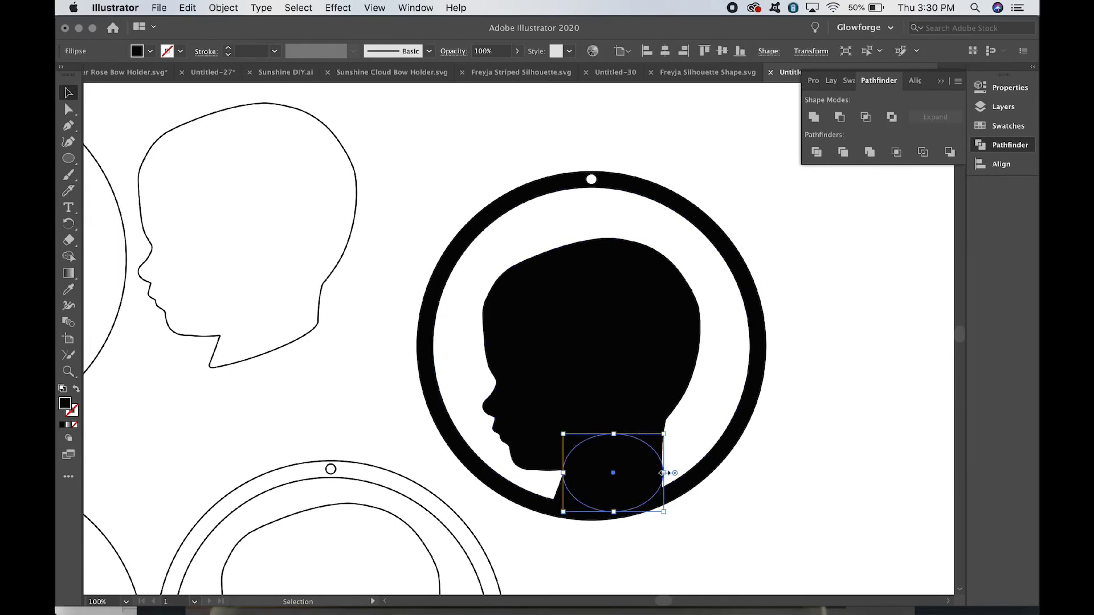
{"action": "left_click_drag", "start_coordinate": [663, 473], "coordinate": [655, 473]}
{"action": "left_click", "coordinate": [682, 523]}
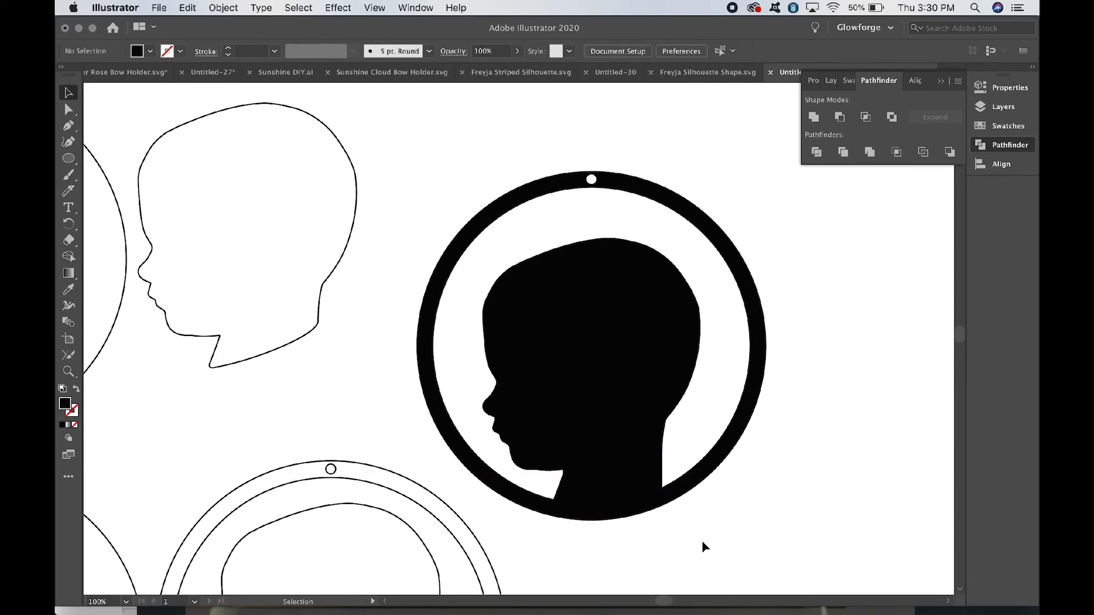
Unite the silhouette, neck patches and ring into one shape and expand the result
{"action": "left_click_drag", "start_coordinate": [702, 542], "coordinate": [501, 355]}
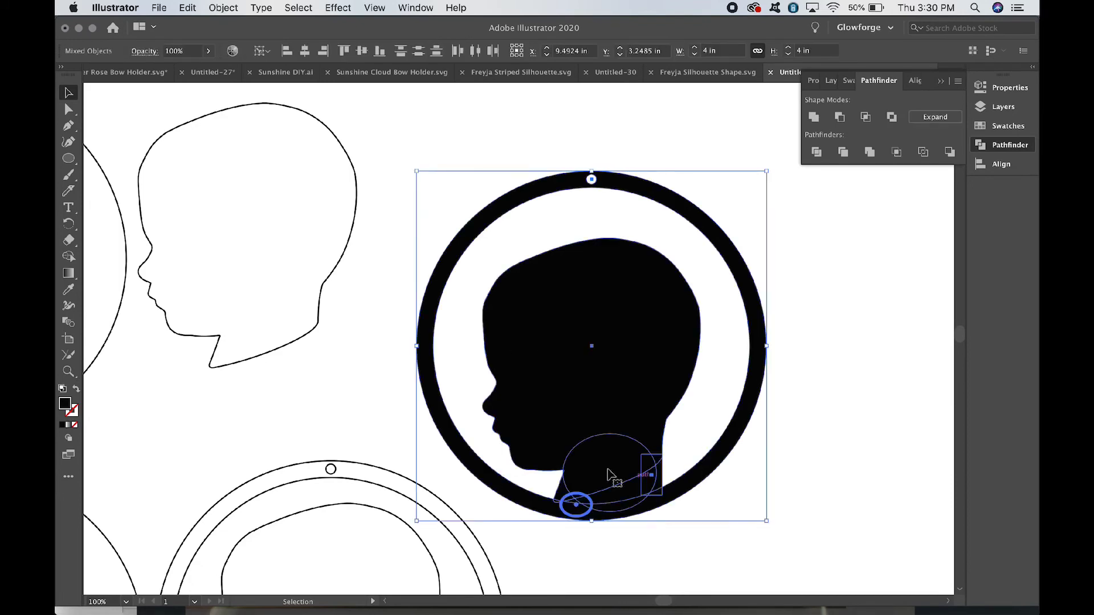
{"action": "left_click", "coordinate": [815, 118]}
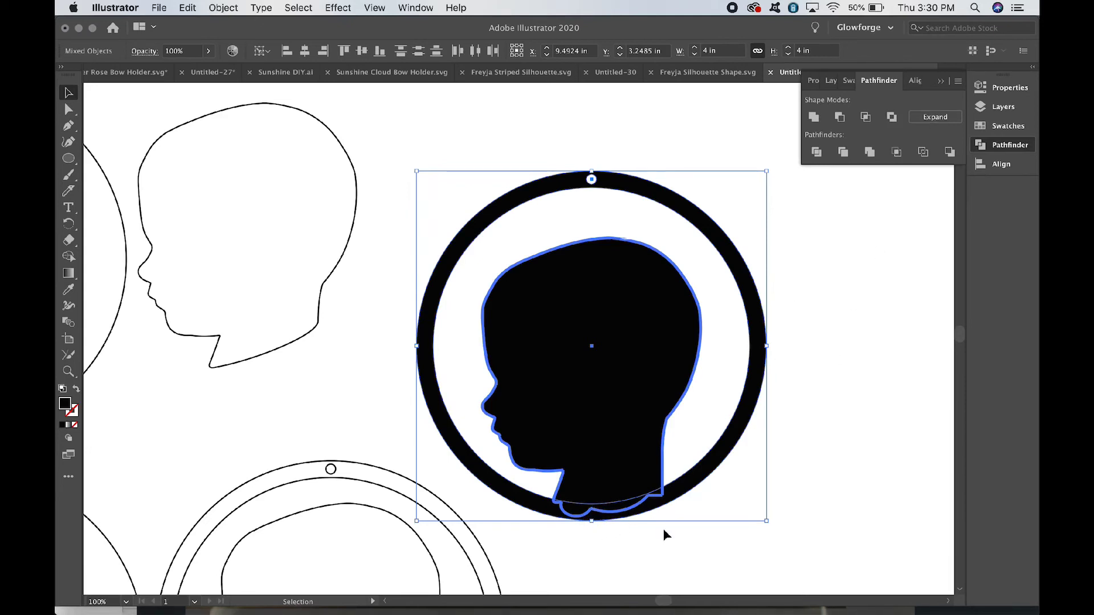
{"action": "left_click", "coordinate": [686, 586]}
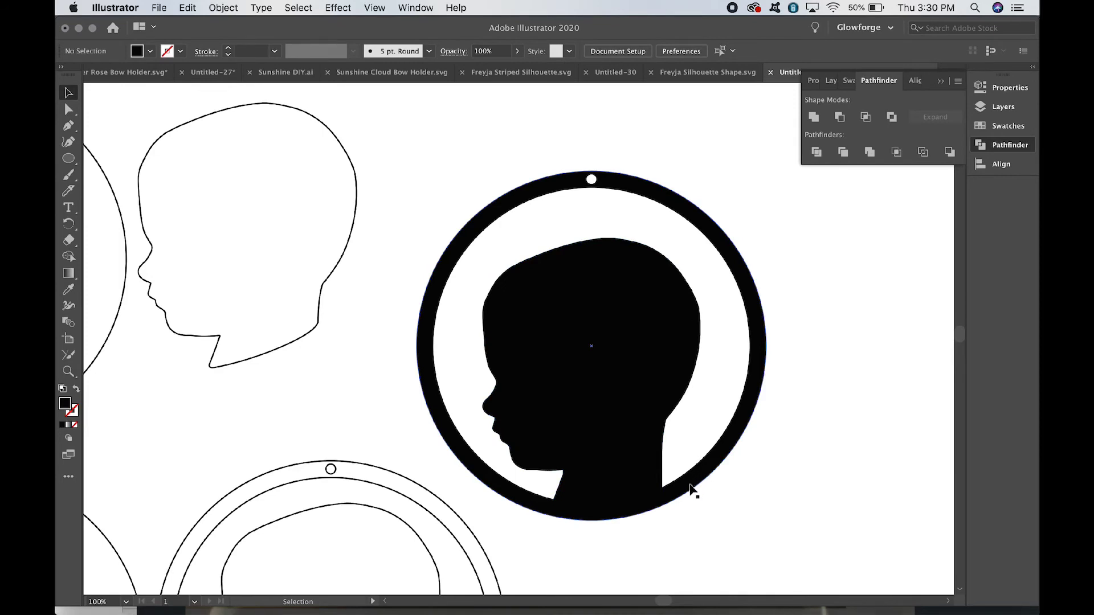
{"action": "left_click_drag", "start_coordinate": [676, 518], "coordinate": [606, 461]}
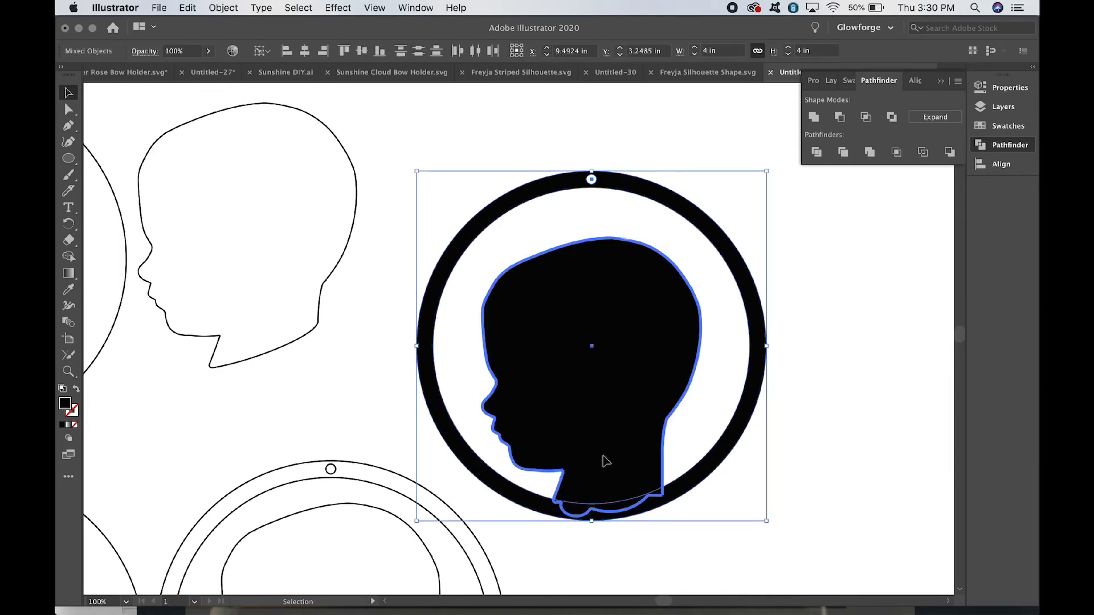
{"action": "left_click", "coordinate": [935, 121]}
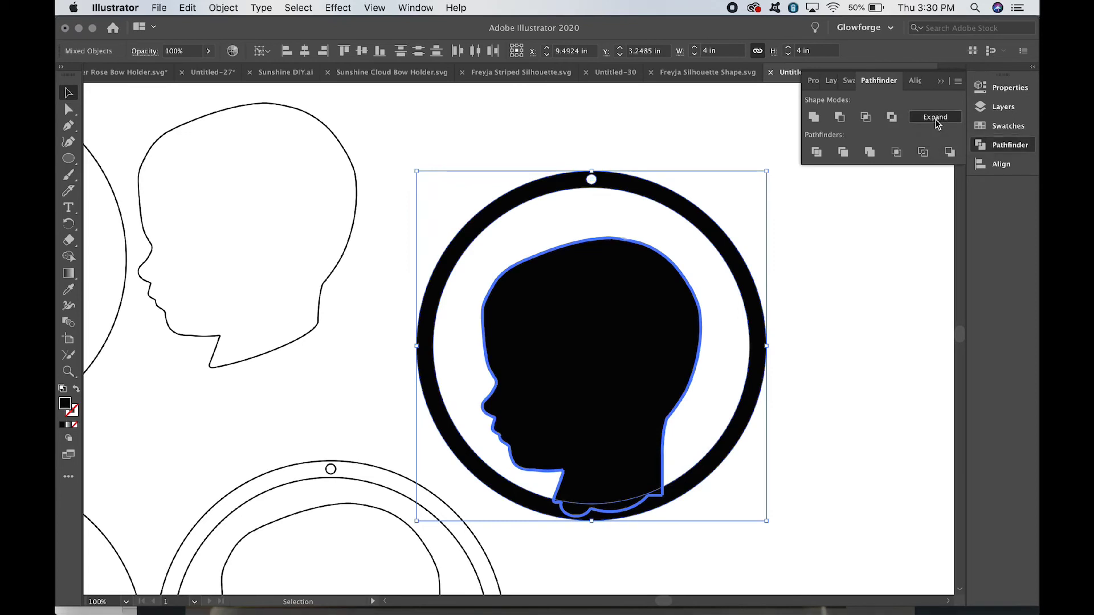
{"action": "left_click", "coordinate": [822, 123]}
{"action": "left_click", "coordinate": [802, 395]}
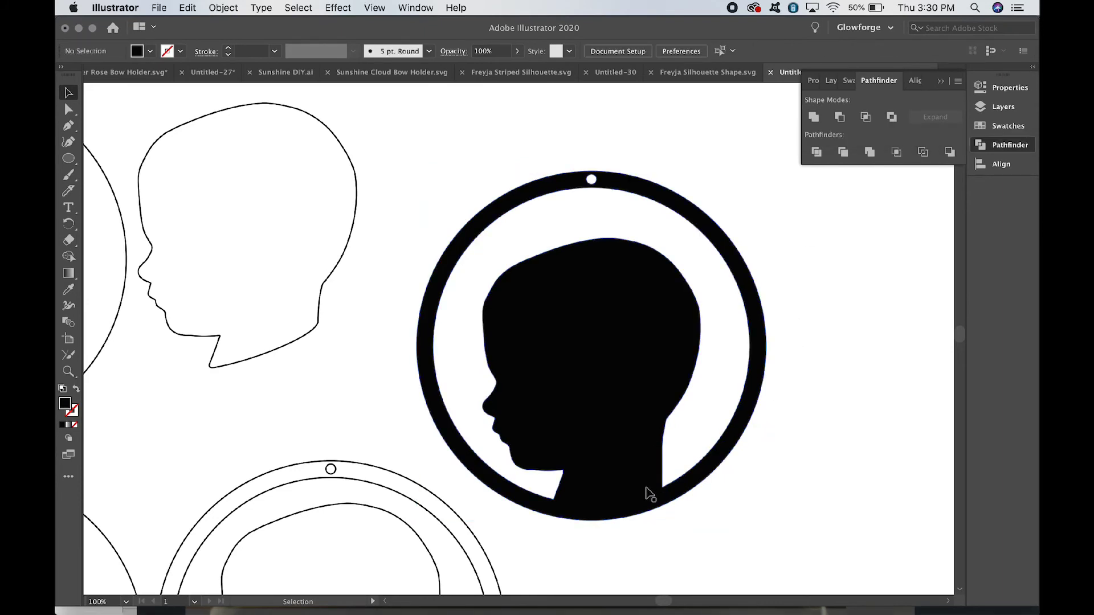
Swap the merged ornament's fill and stroke to turn it into a black outline with no fill
{"action": "left_click", "coordinate": [628, 504]}
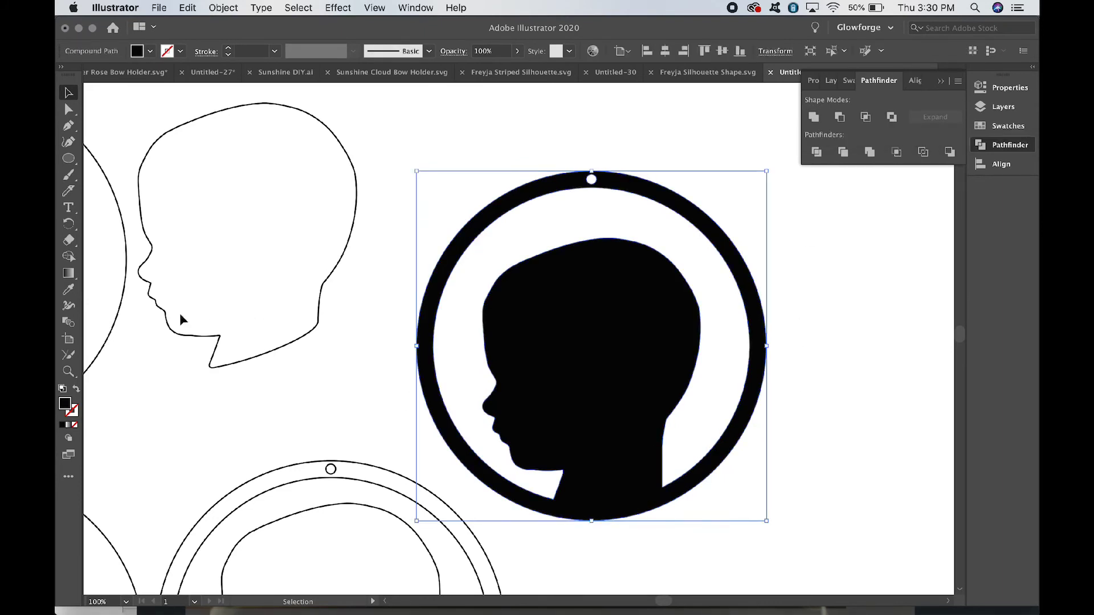
{"action": "left_click", "coordinate": [77, 390]}
{"action": "left_click", "coordinate": [830, 435]}
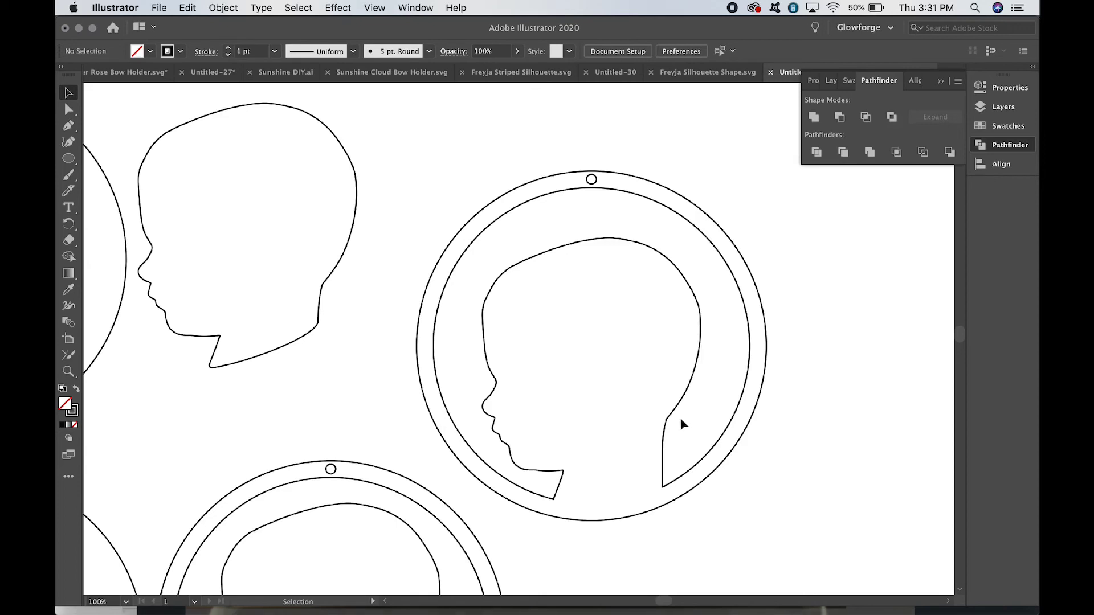
Add the child's name as text inside the merged ornament's head and set its font to Hearty Morning
{"action": "left_click", "coordinate": [69, 209]}
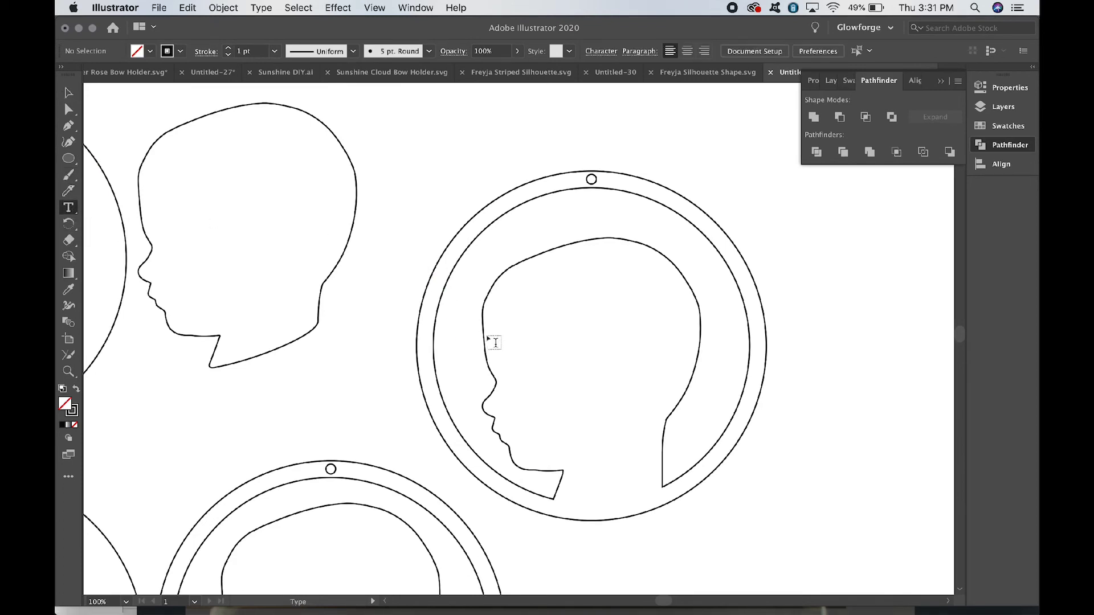
{"action": "left_click", "coordinate": [524, 361]}
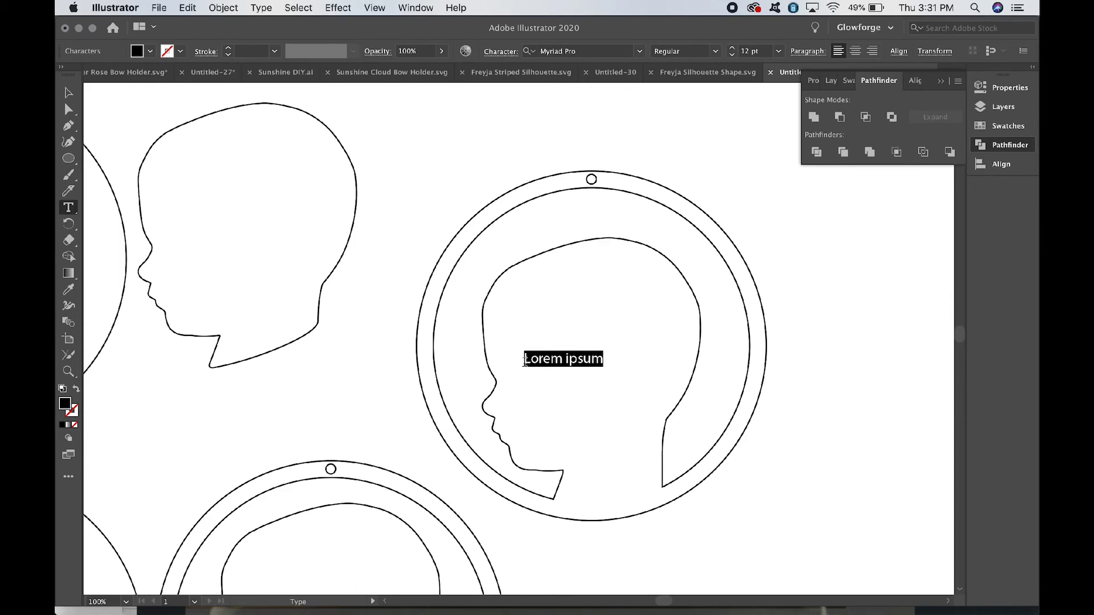
{"action": "type", "text": "Freyja"}
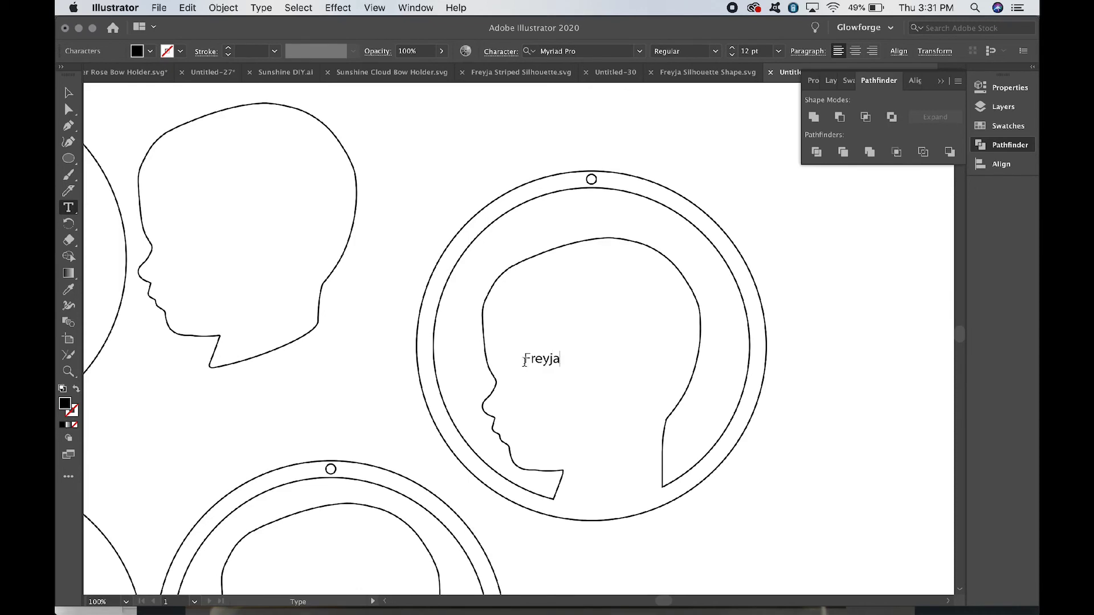
{"action": "key", "text": "super+a"}
{"action": "left_click", "coordinate": [640, 52]}
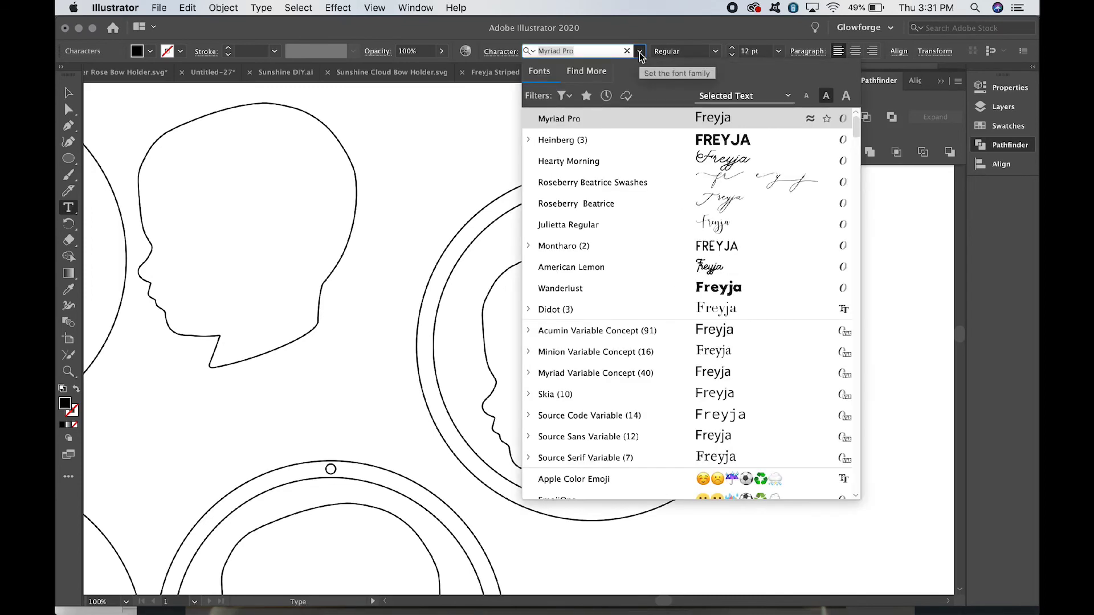
{"action": "left_click", "coordinate": [637, 157]}
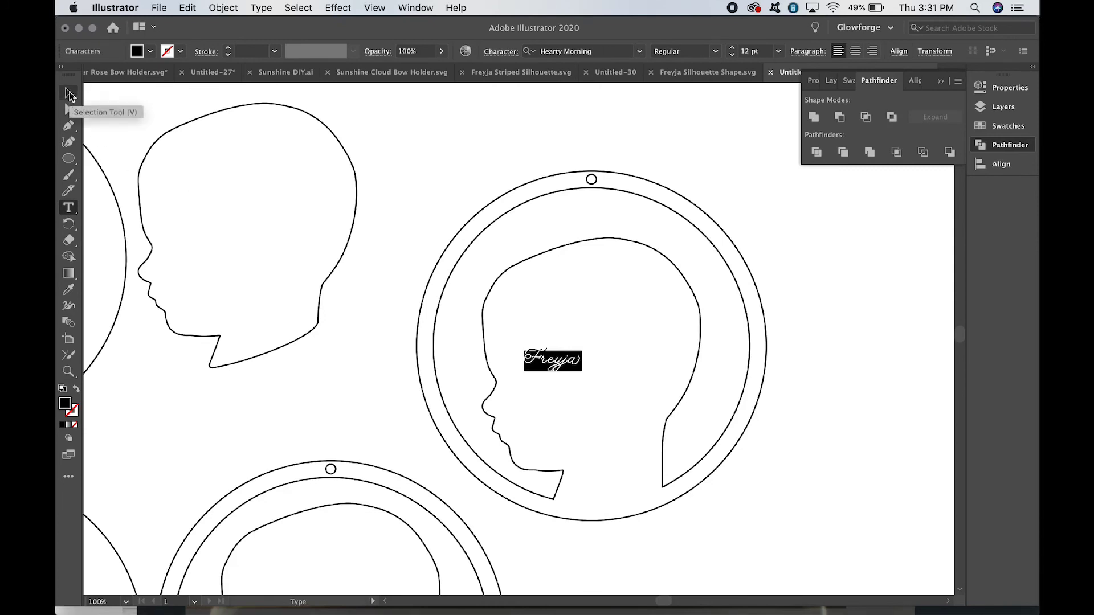
{"action": "left_click", "coordinate": [70, 94]}
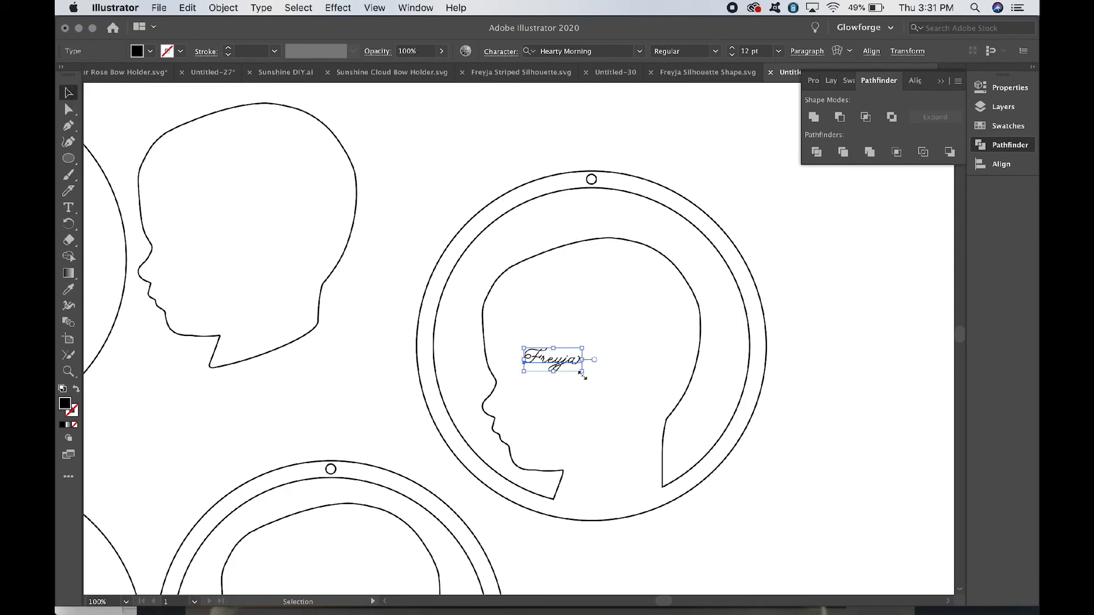
Scale the name text proportionally to about 28.7 pt and move it up to the middle of the head
{"action": "key", "text": "shift"}
{"action": "left_click_drag", "start_coordinate": [582, 374], "coordinate": [658, 432]}
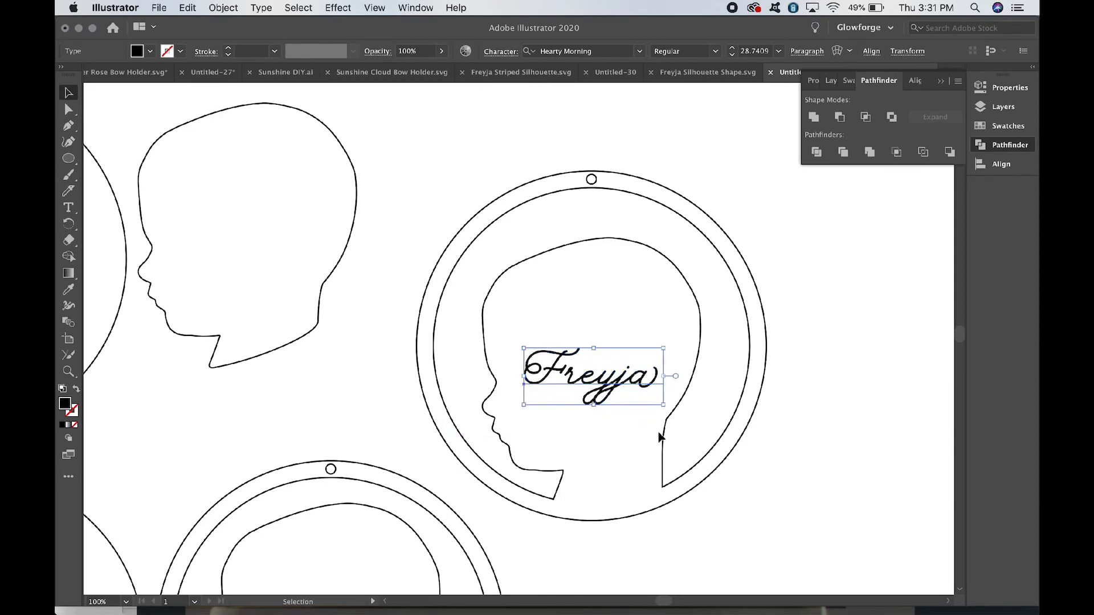
{"action": "left_click_drag", "start_coordinate": [621, 387], "coordinate": [619, 354]}
{"action": "left_click", "coordinate": [718, 545]}
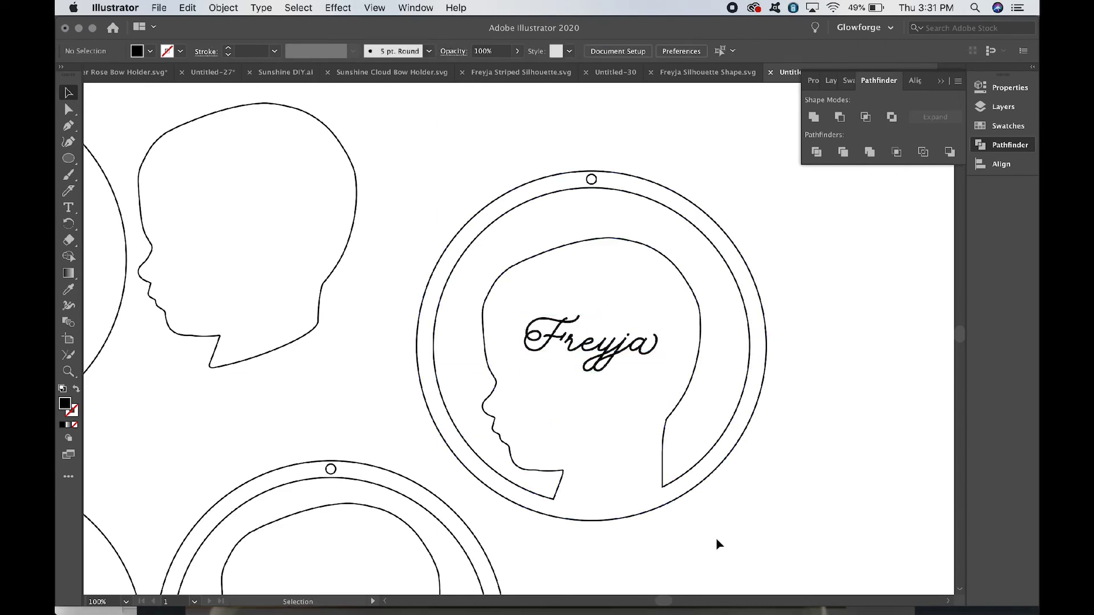
Align the name and the ornament to their horizontal centers, and shift the name slightly down
{"action": "key", "text": "super+a"}
{"action": "left_click", "coordinate": [223, 8]}
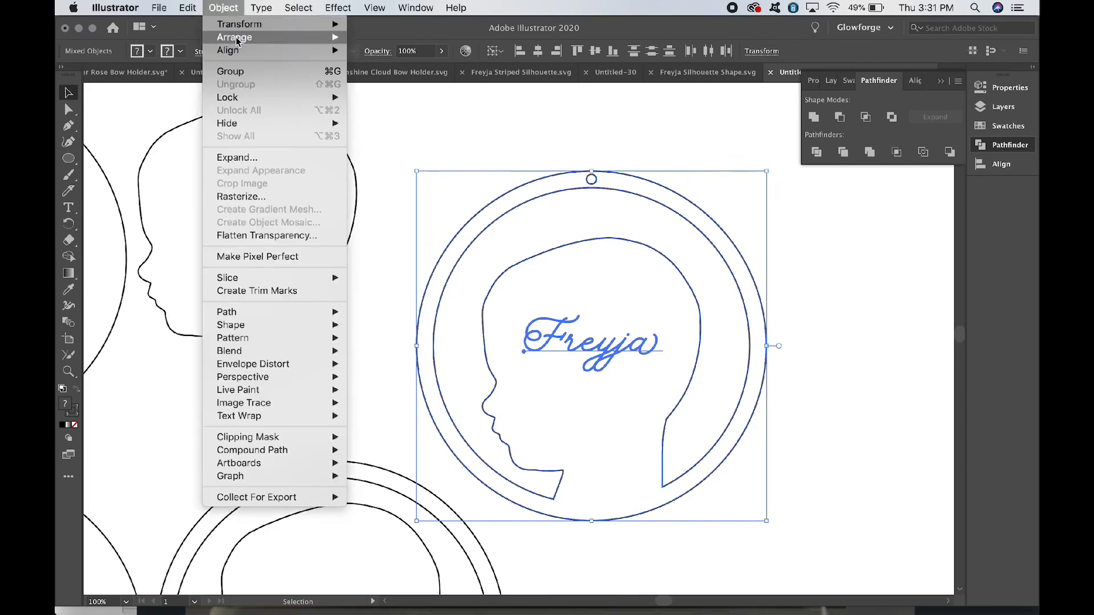
{"action": "mouse_move", "coordinate": [240, 52]}
{"action": "left_click", "coordinate": [412, 63]}
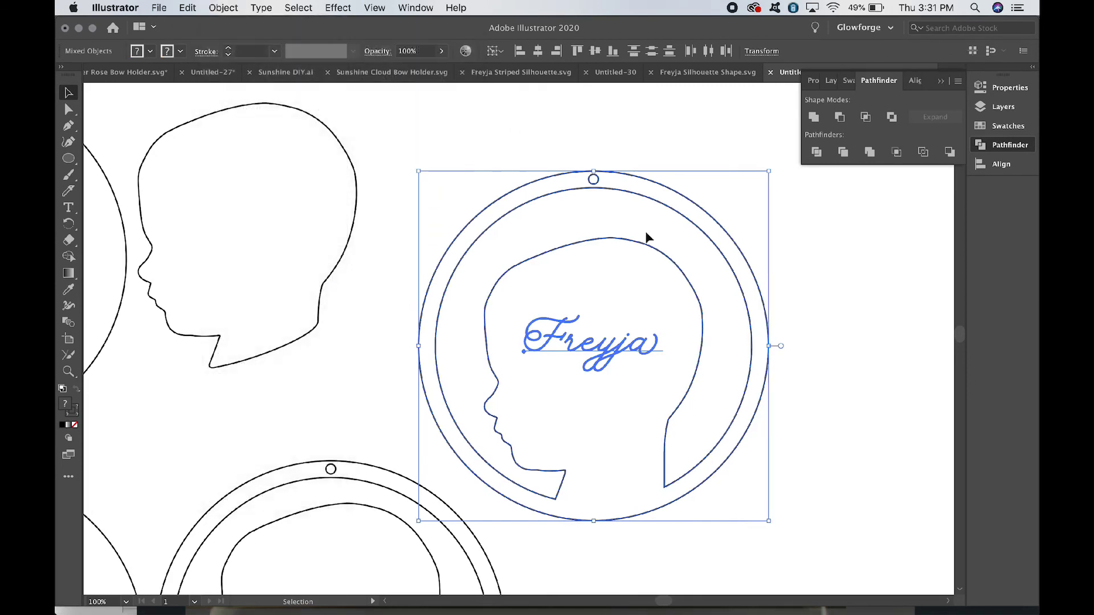
{"action": "left_click", "coordinate": [886, 384]}
{"action": "left_click", "coordinate": [606, 349]}
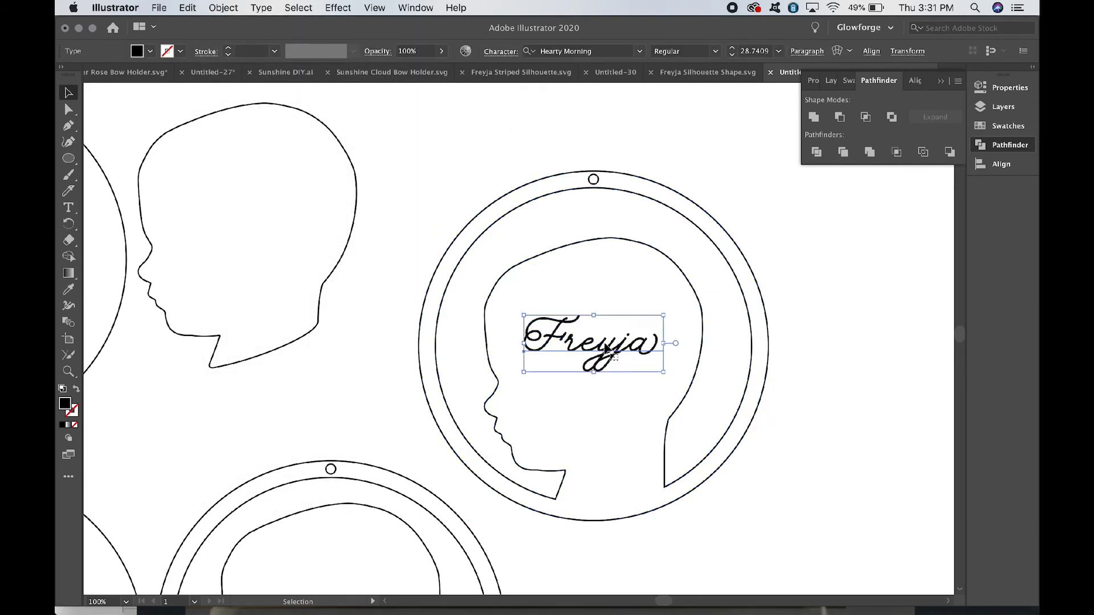
{"action": "left_click_drag", "start_coordinate": [608, 352], "coordinate": [608, 357]}
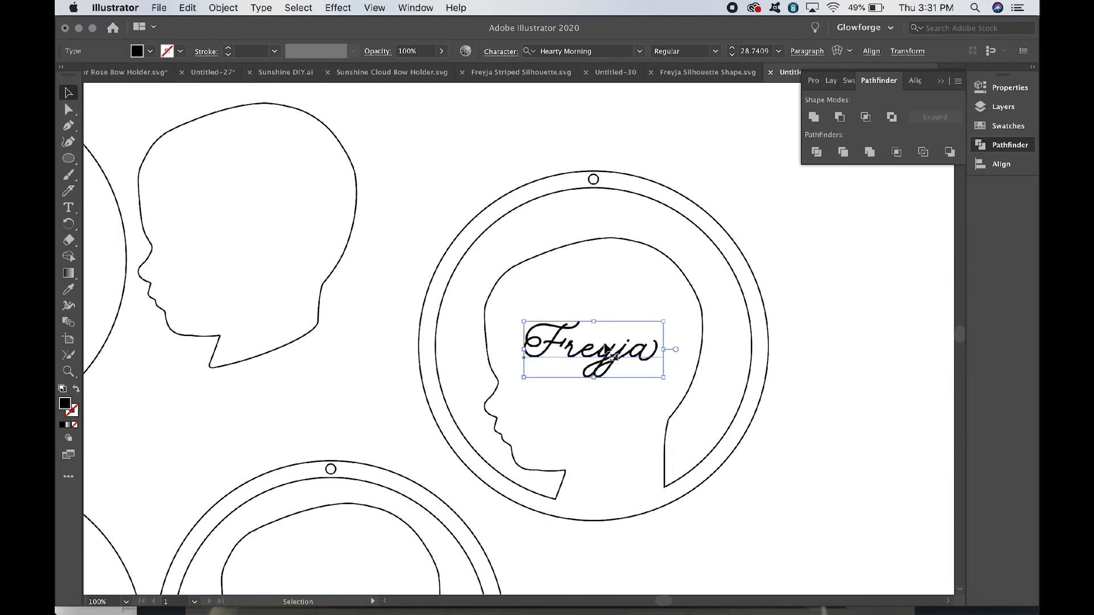
{"action": "left_click", "coordinate": [779, 301]}
Convert the name text to outlines and unite its overlapping letters
{"action": "left_click", "coordinate": [601, 342]}
{"action": "right_click", "coordinate": [601, 344]}
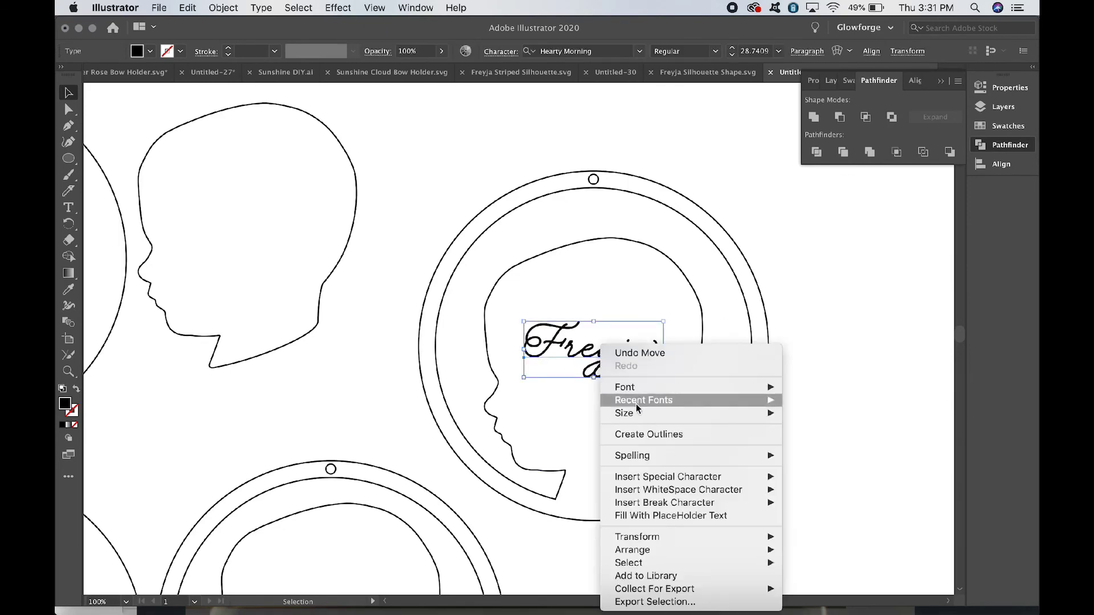
{"action": "left_click", "coordinate": [638, 435]}
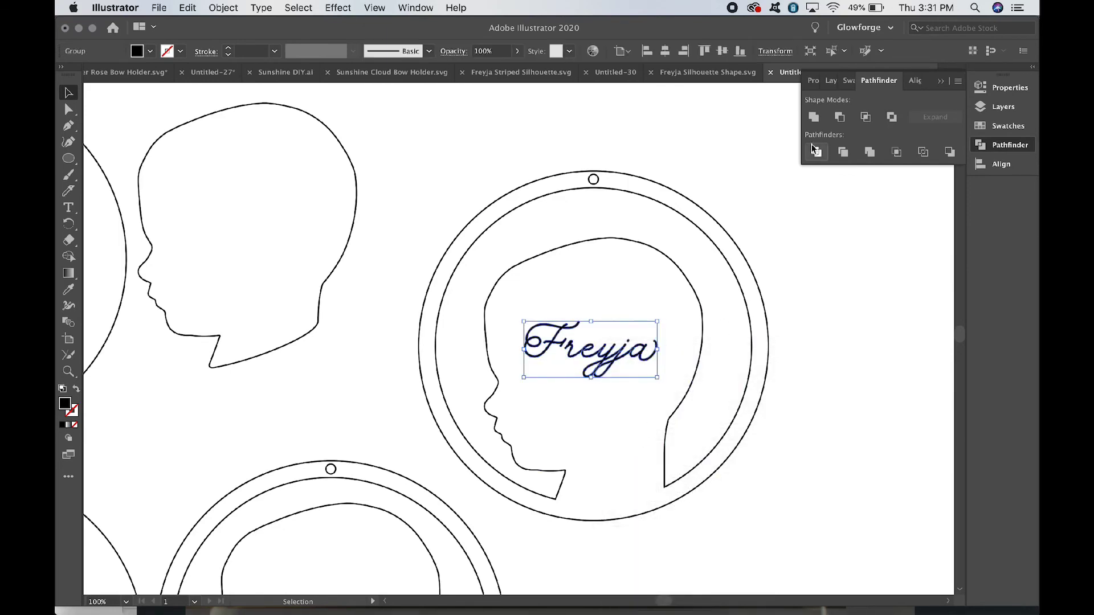
{"action": "left_click", "coordinate": [814, 118]}
Fill the outlined name with the dark red swatch
{"action": "left_click", "coordinate": [149, 51]}
{"action": "left_click", "coordinate": [160, 74]}
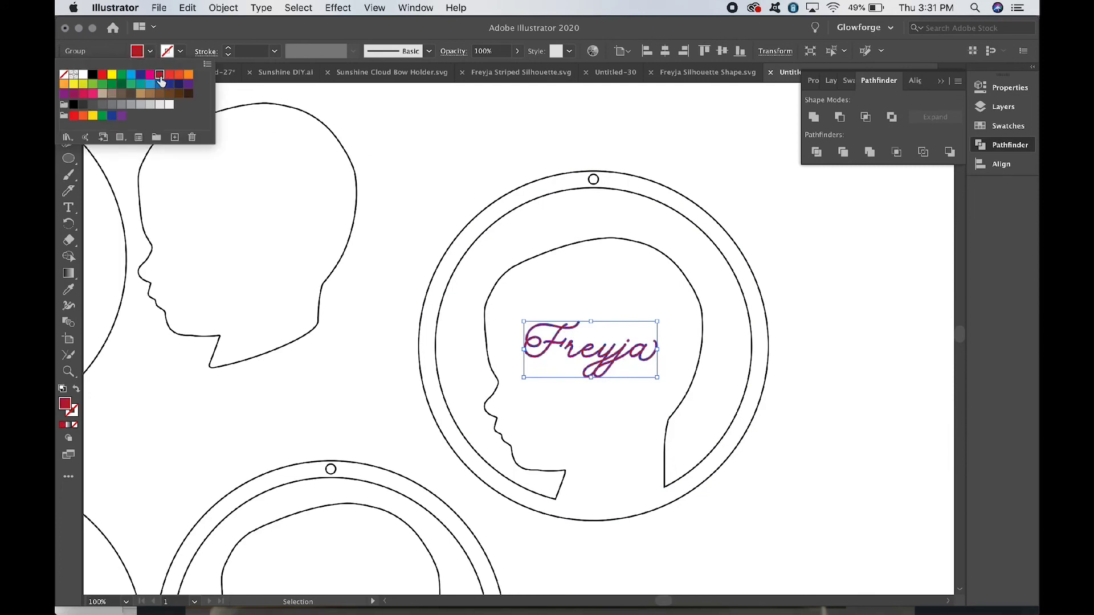
{"action": "left_click", "coordinate": [402, 275]}
{"action": "left_click", "coordinate": [393, 294]}
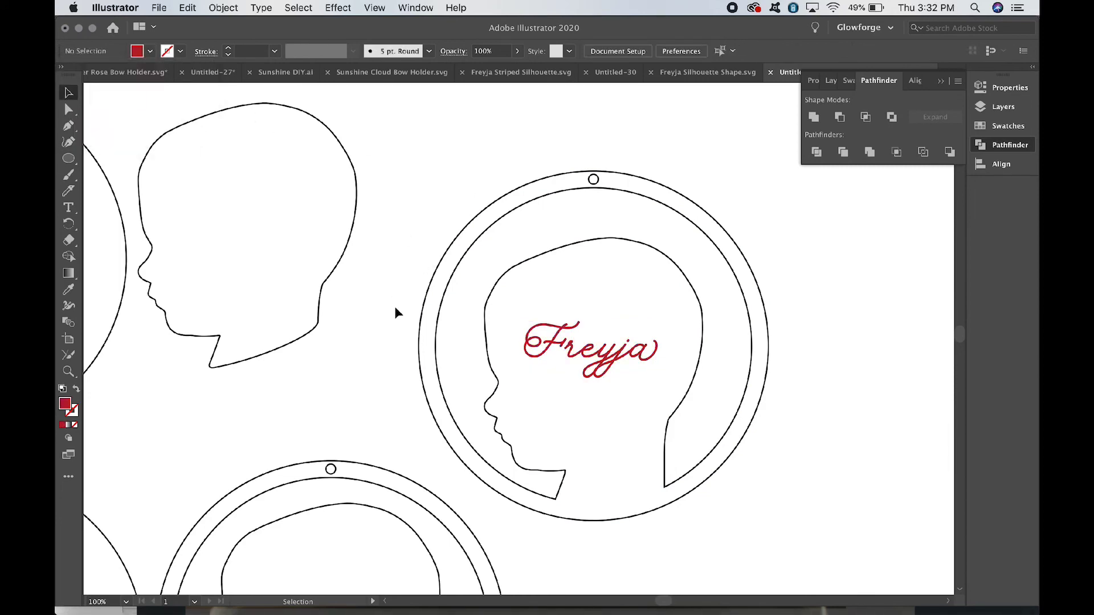
Turn the green-outlined silhouette inside the first ornament into a solid shape and fill it with dark red
{"action": "key", "text": "super+minus"}
{"action": "key", "text": "super+minus"}
{"action": "key", "text": "super+minus"}
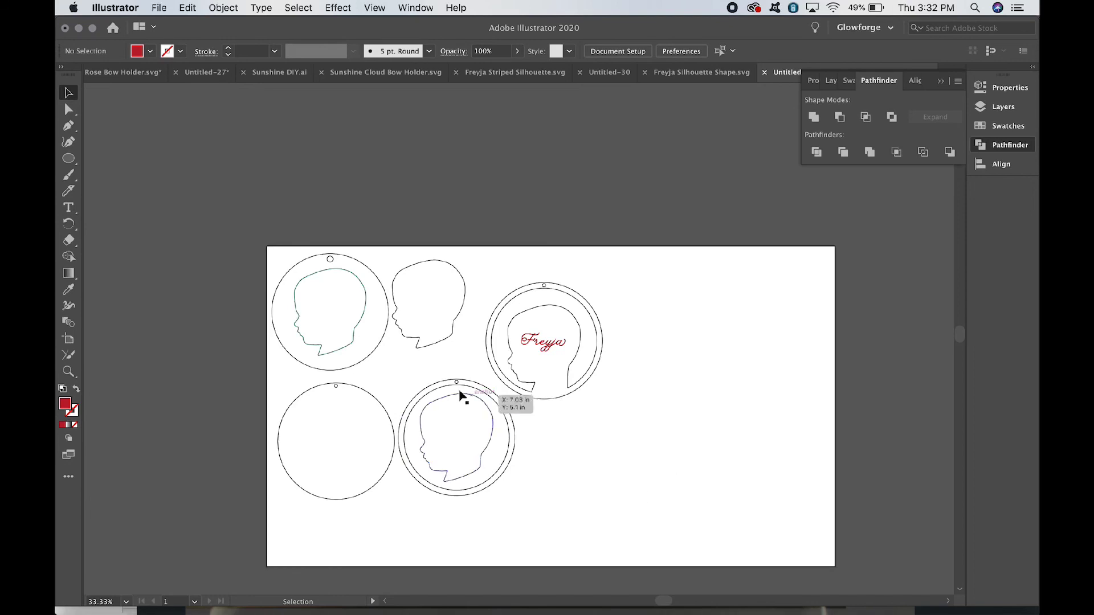
{"action": "left_click", "coordinate": [347, 350]}
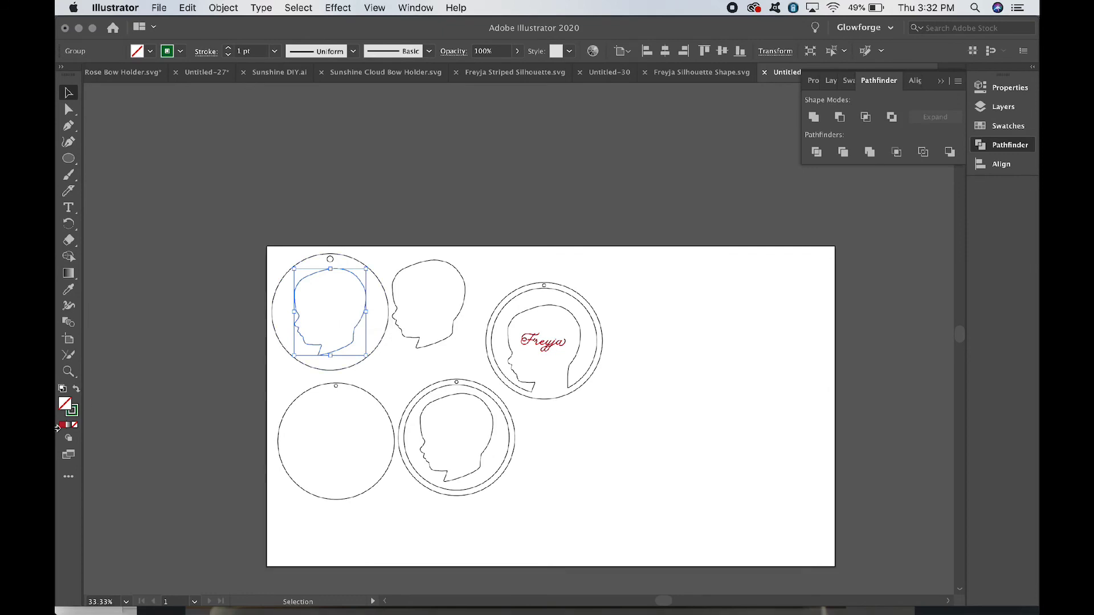
{"action": "left_click", "coordinate": [76, 389]}
{"action": "left_click", "coordinate": [150, 51]}
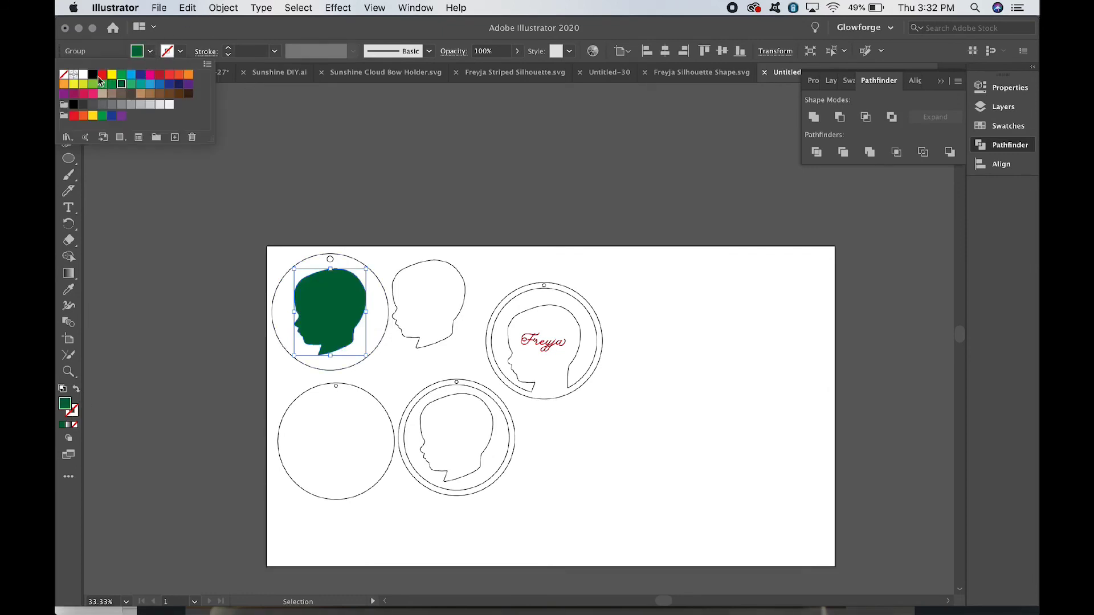
{"action": "left_click", "coordinate": [159, 74]}
{"action": "left_click", "coordinate": [559, 505]}
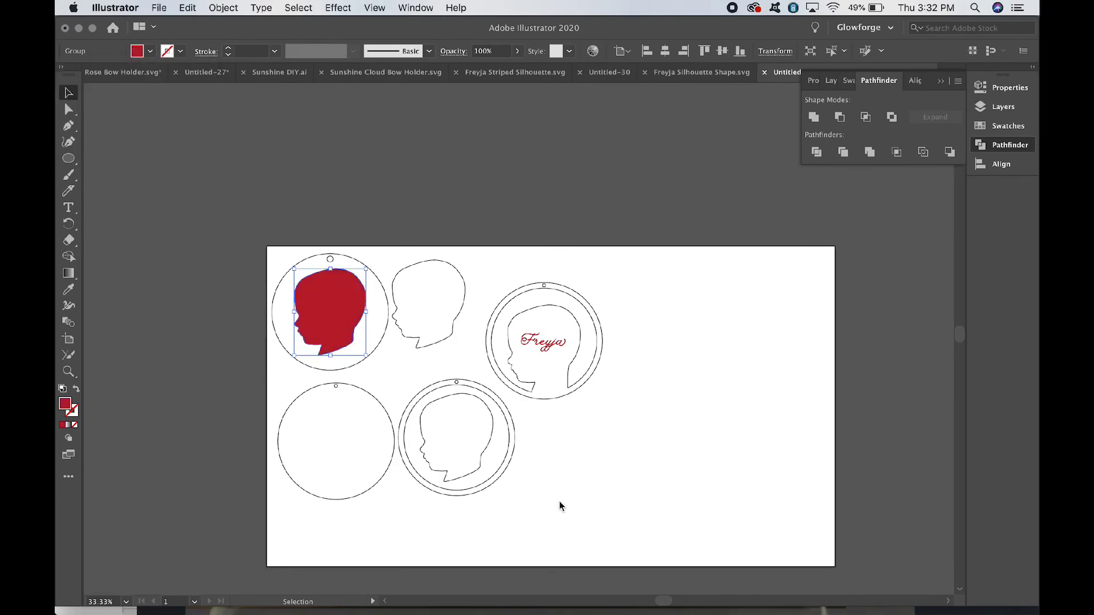
{"action": "left_click", "coordinate": [562, 514]}
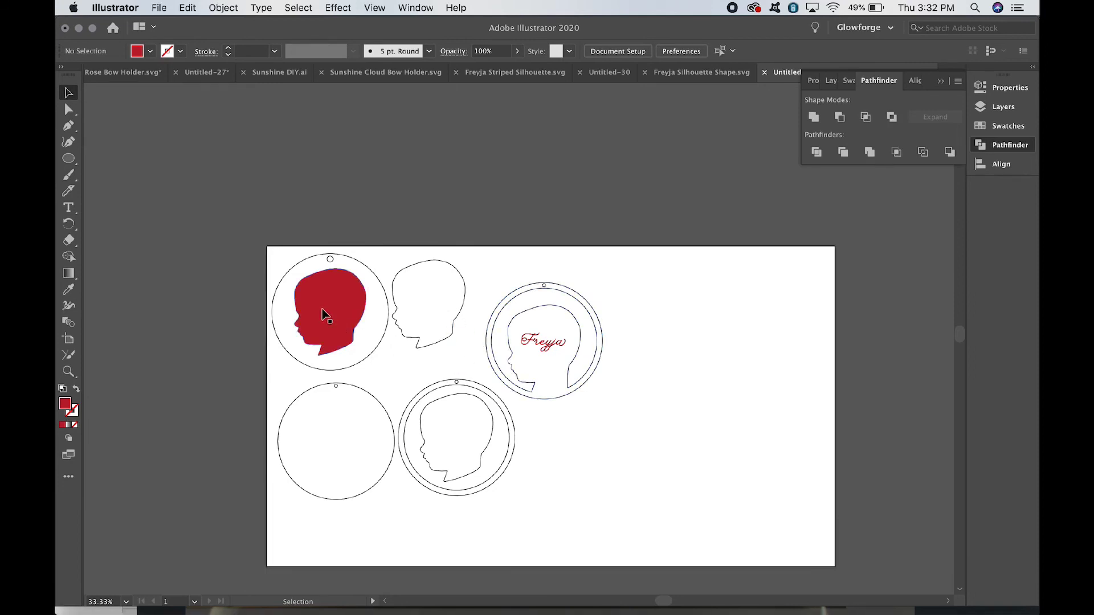
{"action": "key", "text": "super+1"}
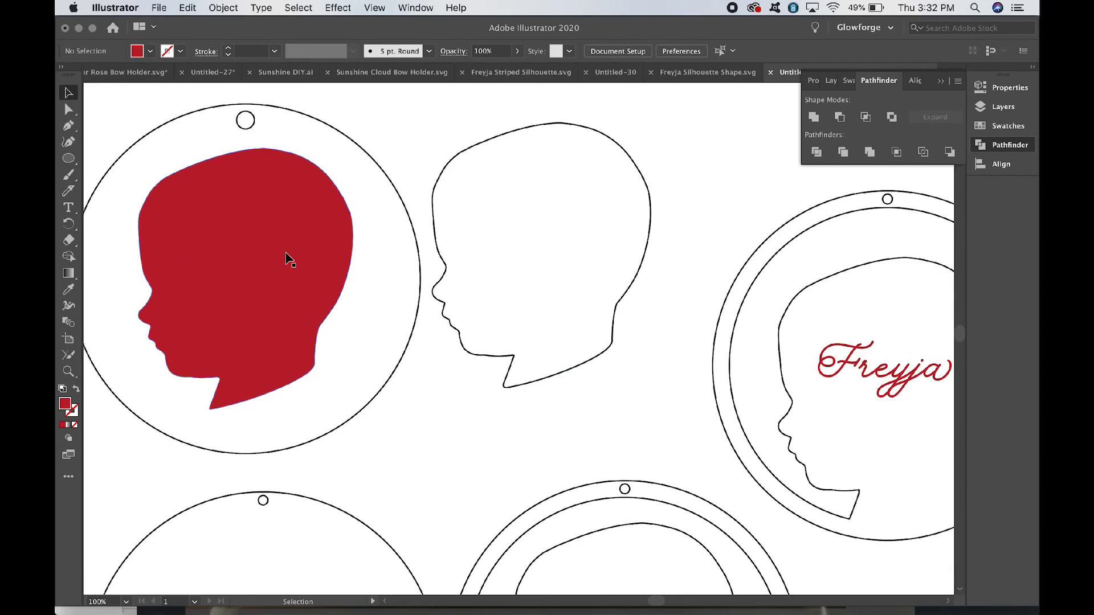
Add the child's name as a new text object in the Hearty Morning font just below the red silhouette ornament
{"action": "left_click", "coordinate": [68, 209]}
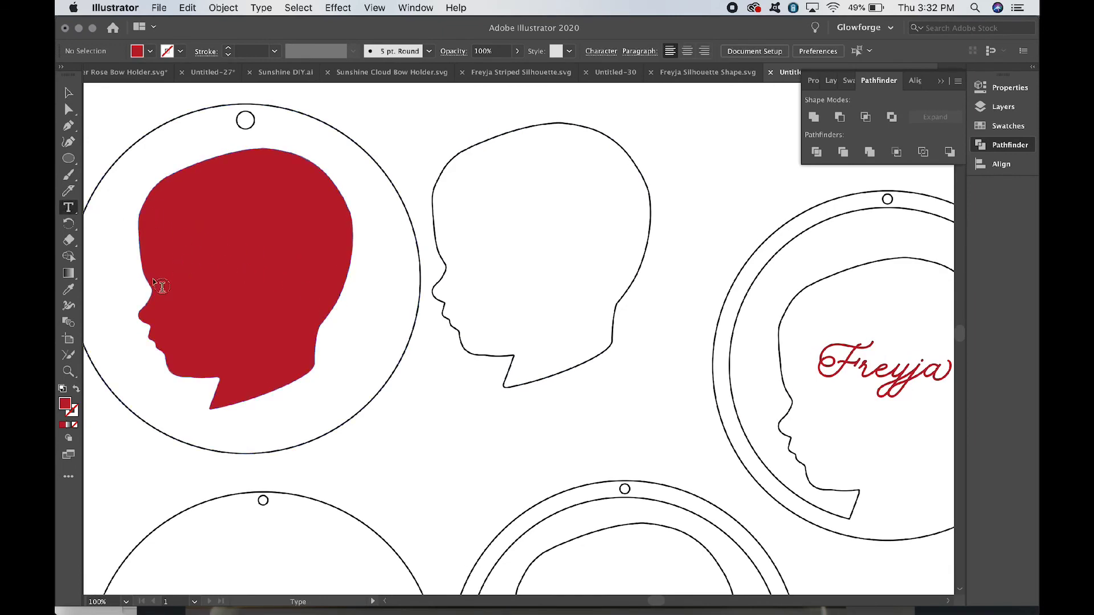
{"action": "left_click", "coordinate": [363, 464]}
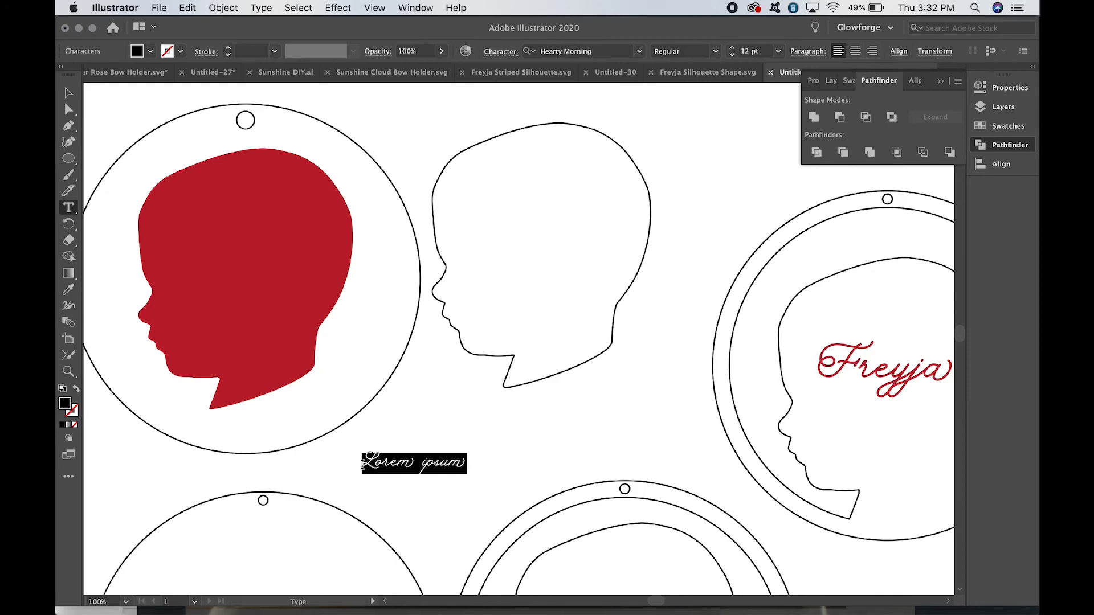
{"action": "type", "text": "Fre"}
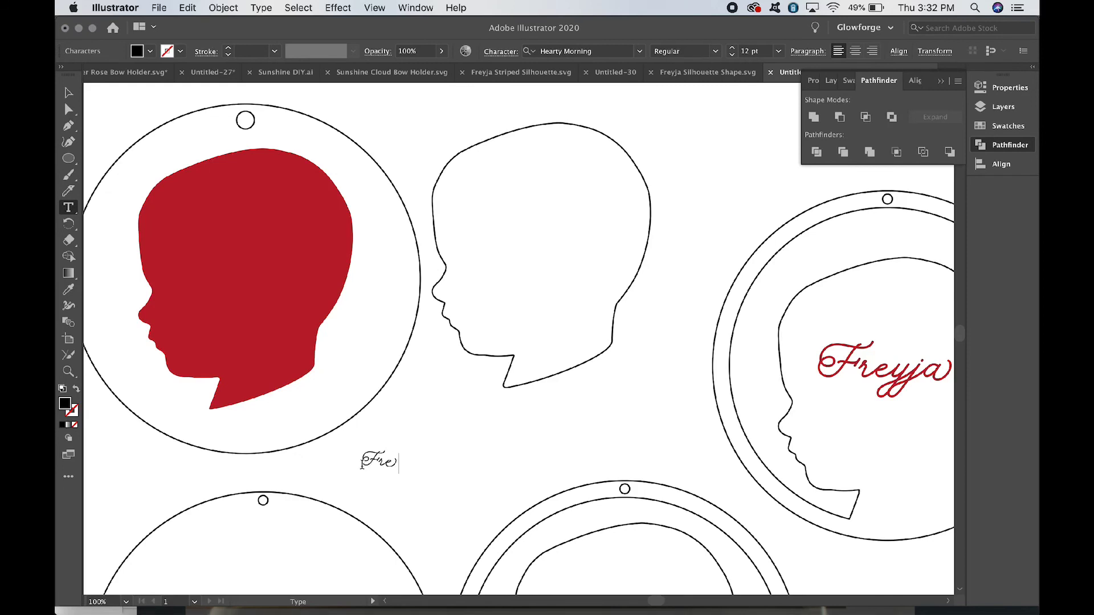
{"action": "type", "text": "yja"}
{"action": "key", "text": "super+a"}
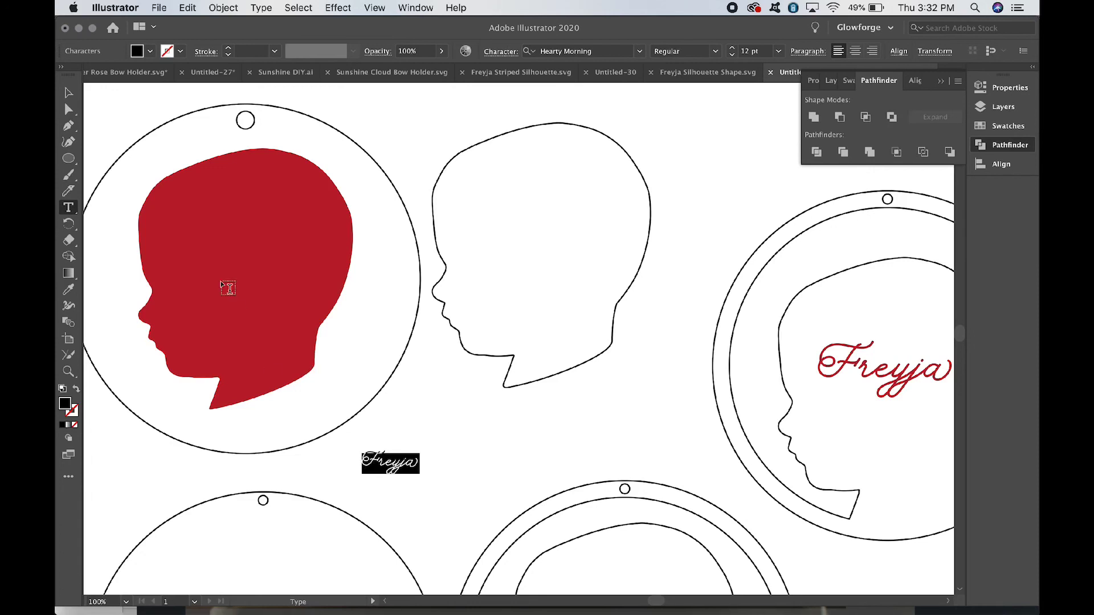
Enlarge the name text to about 33 pt and place it across the middle of the red silhouette
{"action": "left_click", "coordinate": [68, 97]}
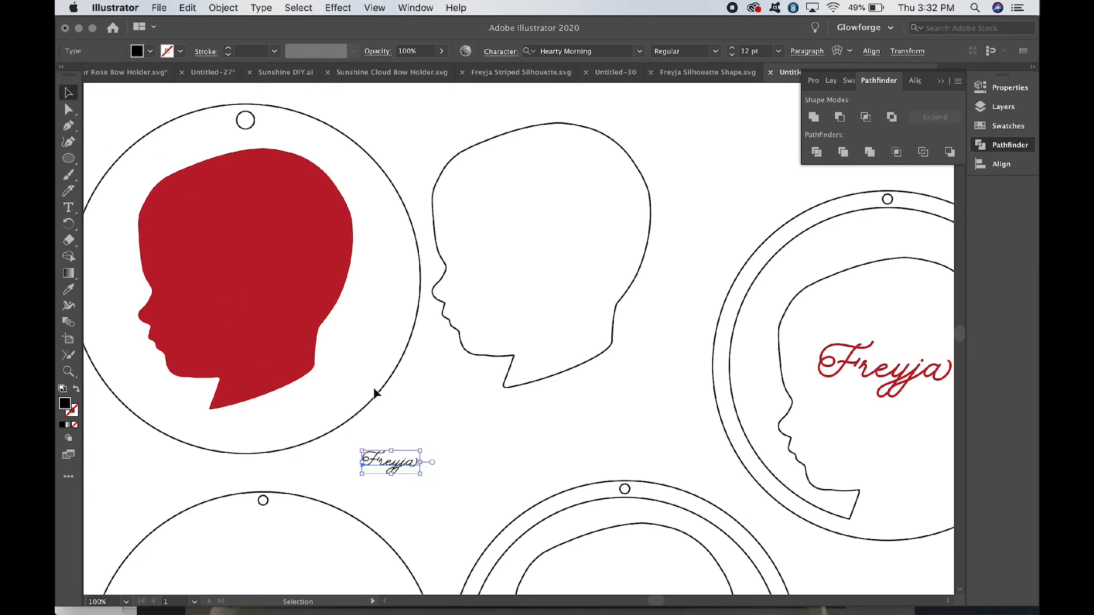
{"action": "left_click_drag", "start_coordinate": [391, 450], "coordinate": [390, 410]}
{"action": "left_click_drag", "start_coordinate": [407, 454], "coordinate": [259, 265]}
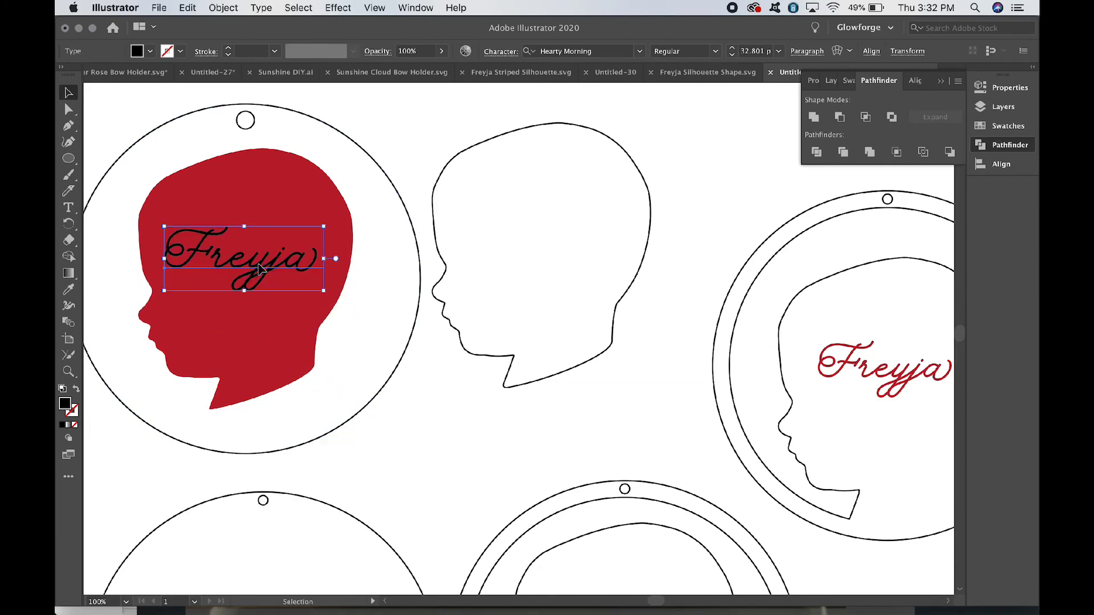
Convert the name text on the red silhouette to outlines
{"action": "right_click", "coordinate": [259, 269]}
{"action": "left_click", "coordinate": [291, 357]}
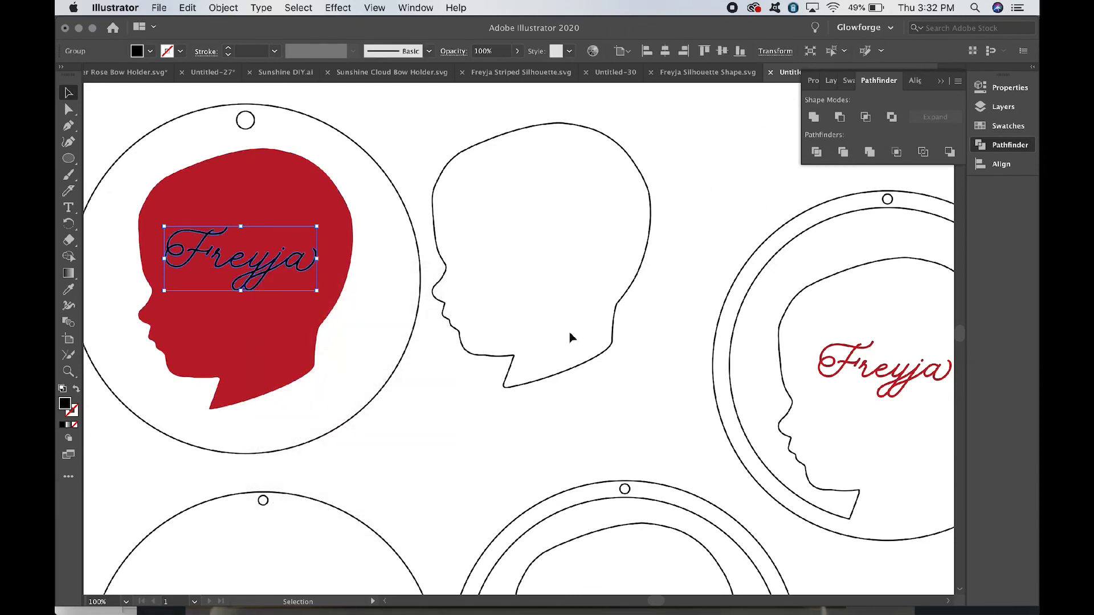
{"action": "left_click", "coordinate": [427, 403]}
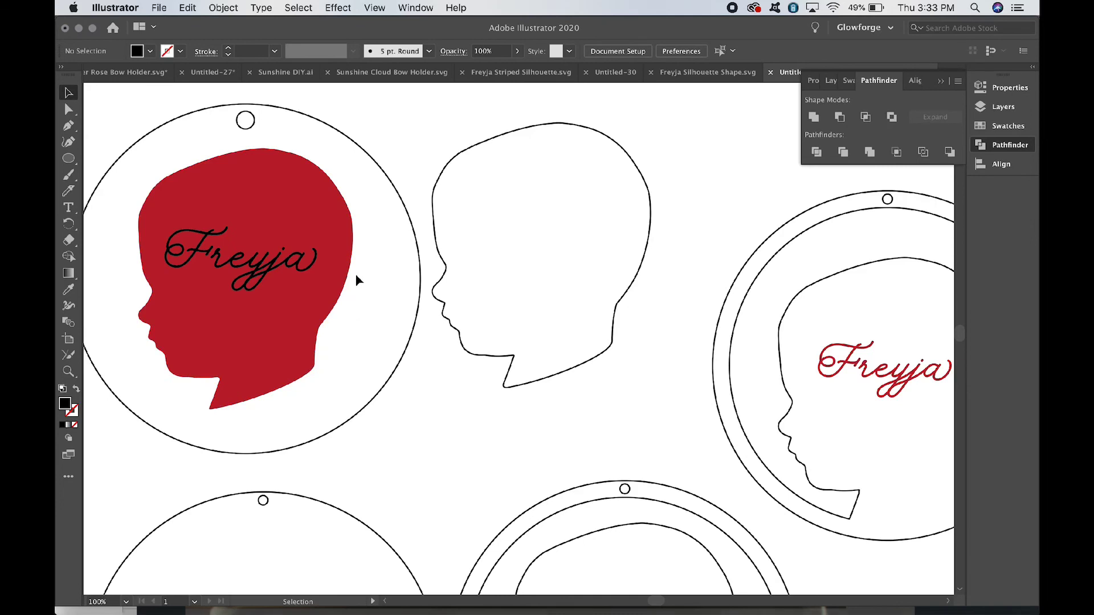
Cut the outlined name out of the red silhouette with the Minus Front shape mode
{"action": "left_click", "coordinate": [251, 246]}
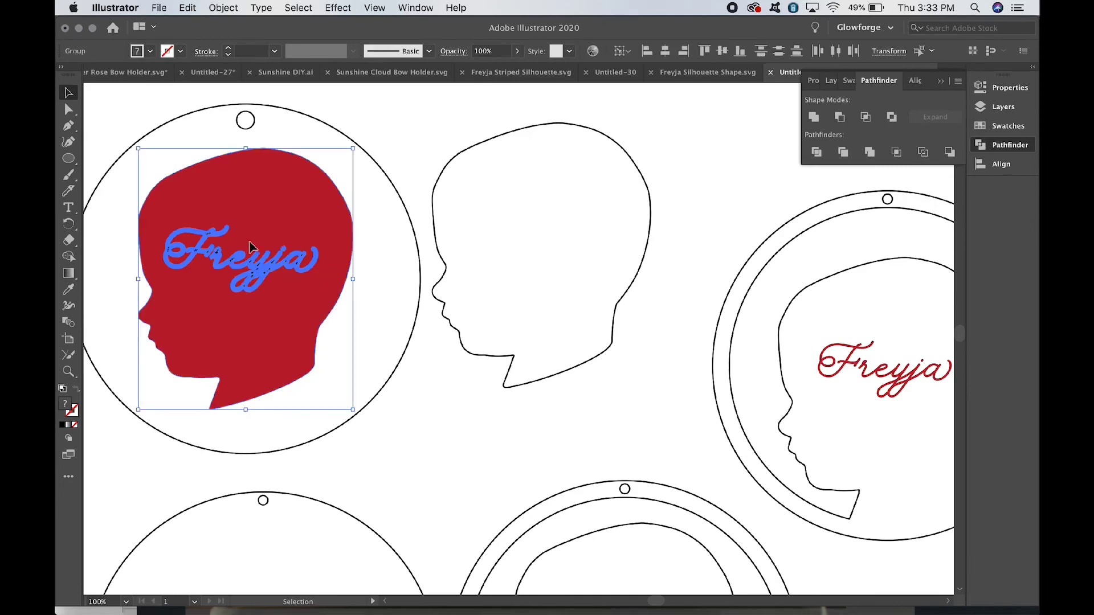
{"action": "left_click", "coordinate": [844, 122]}
{"action": "left_click", "coordinate": [448, 439]}
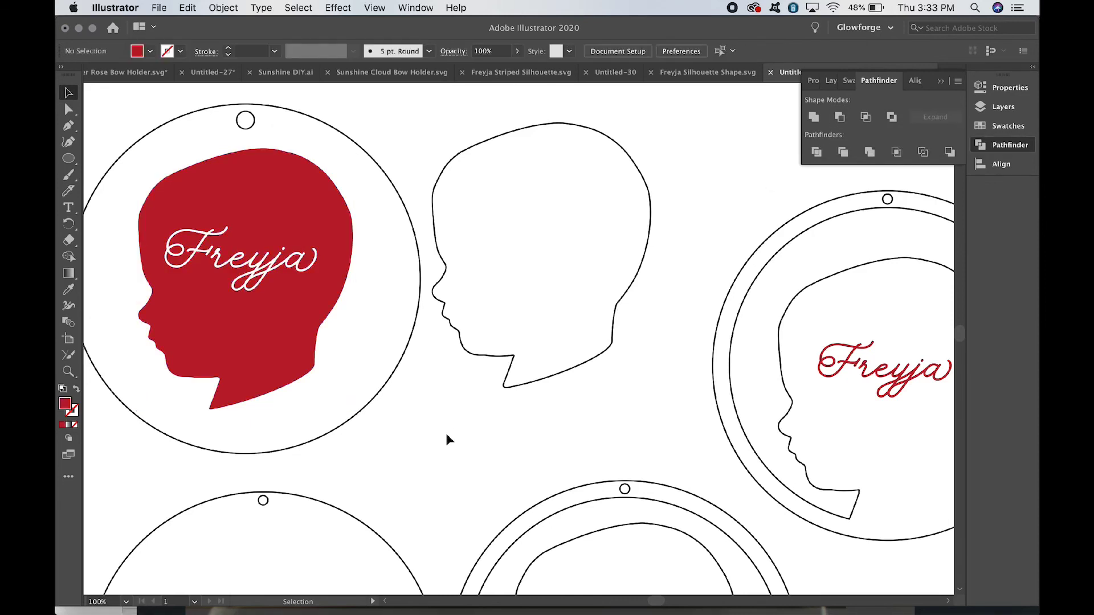
{"action": "key", "text": "super+minus"}
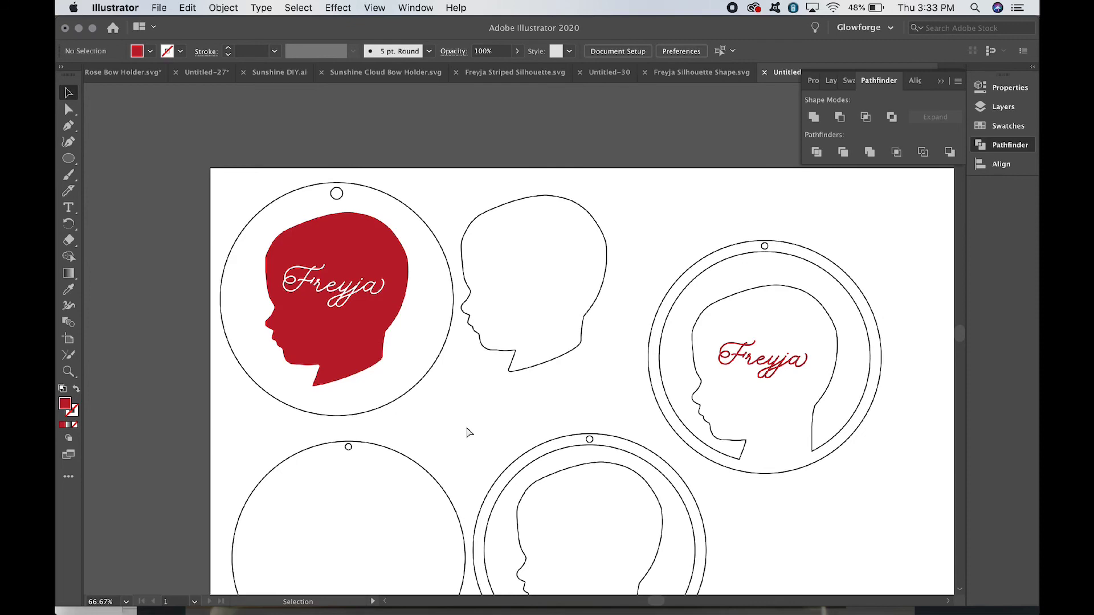
{"action": "key", "text": "super+minus"}
{"action": "key", "text": "super+minus"}
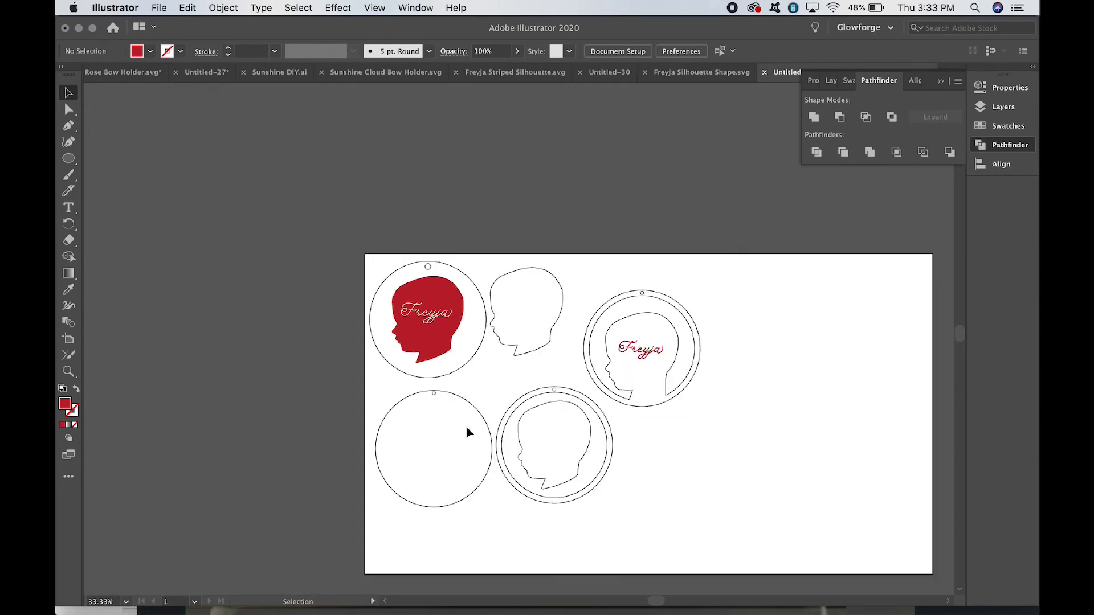
{"action": "scroll", "coordinate": [467, 432], "scroll_direction": "right", "scroll_amount": 5}
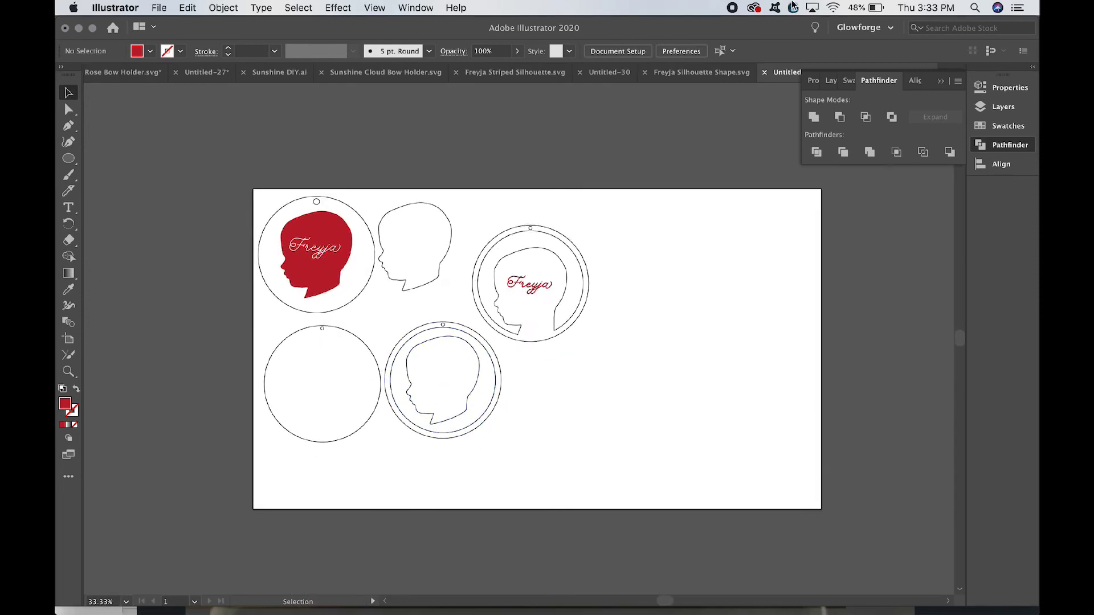